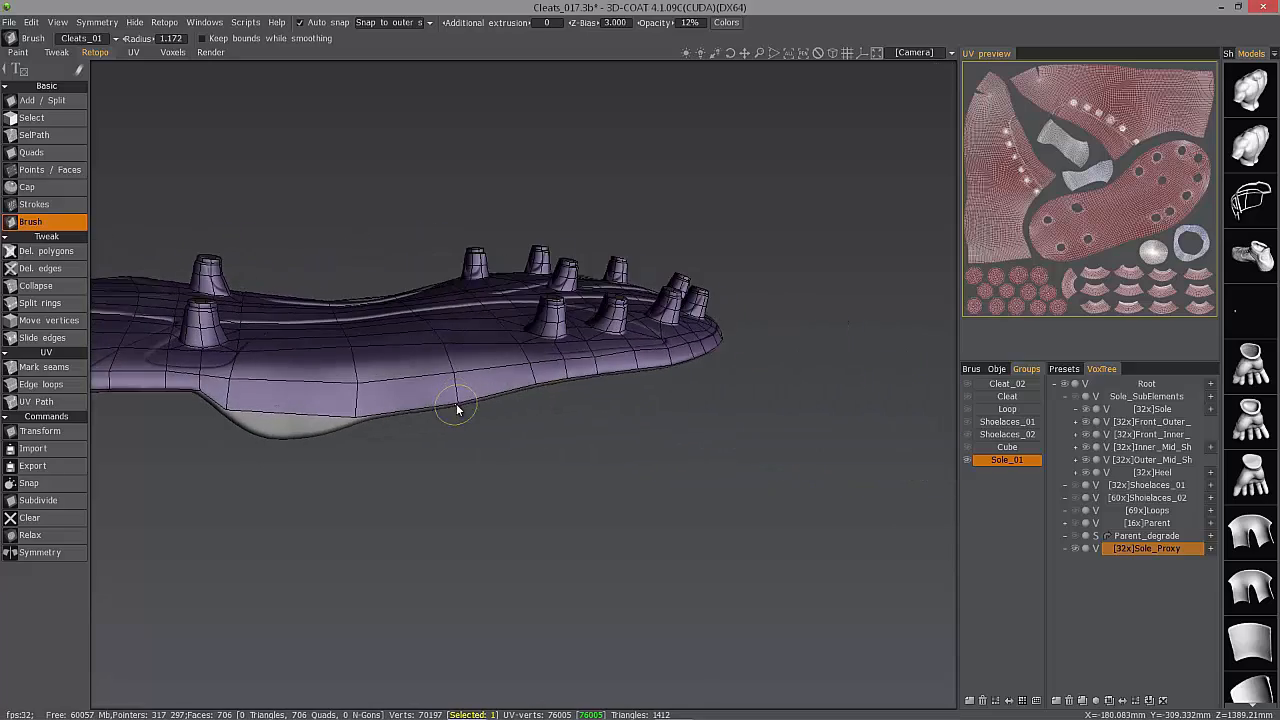
- Insert extra edge rings across the sole mesh's arch with Split Rings
{"action": "left_click_drag", "start_coordinate": [307, 406], "coordinate": [371, 191], "text": "alt"}
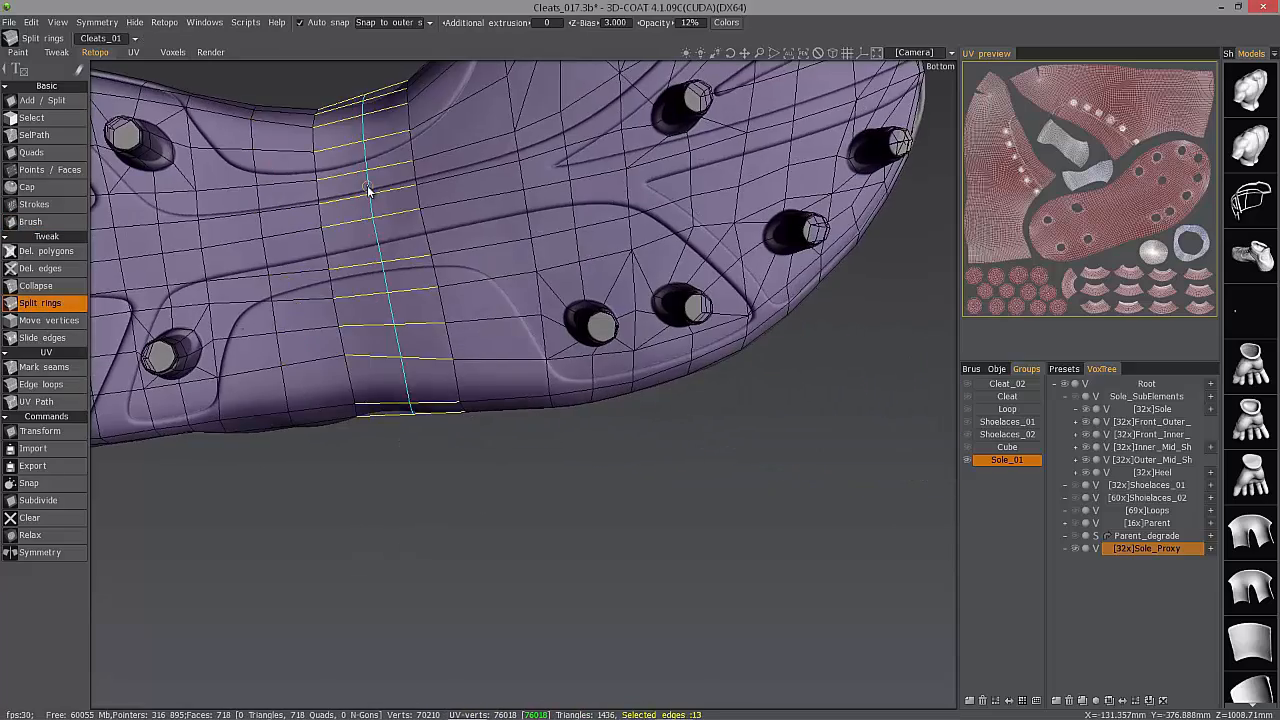
{"action": "left_click", "coordinate": [371, 191]}
{"action": "right_click_drag", "start_coordinate": [371, 191], "coordinate": [626, 297], "text": "alt"}
{"action": "left_click_drag", "start_coordinate": [626, 297], "coordinate": [490, 305], "text": "alt"}
{"action": "left_click_drag", "start_coordinate": [611, 486], "coordinate": [585, 380], "text": "alt"}
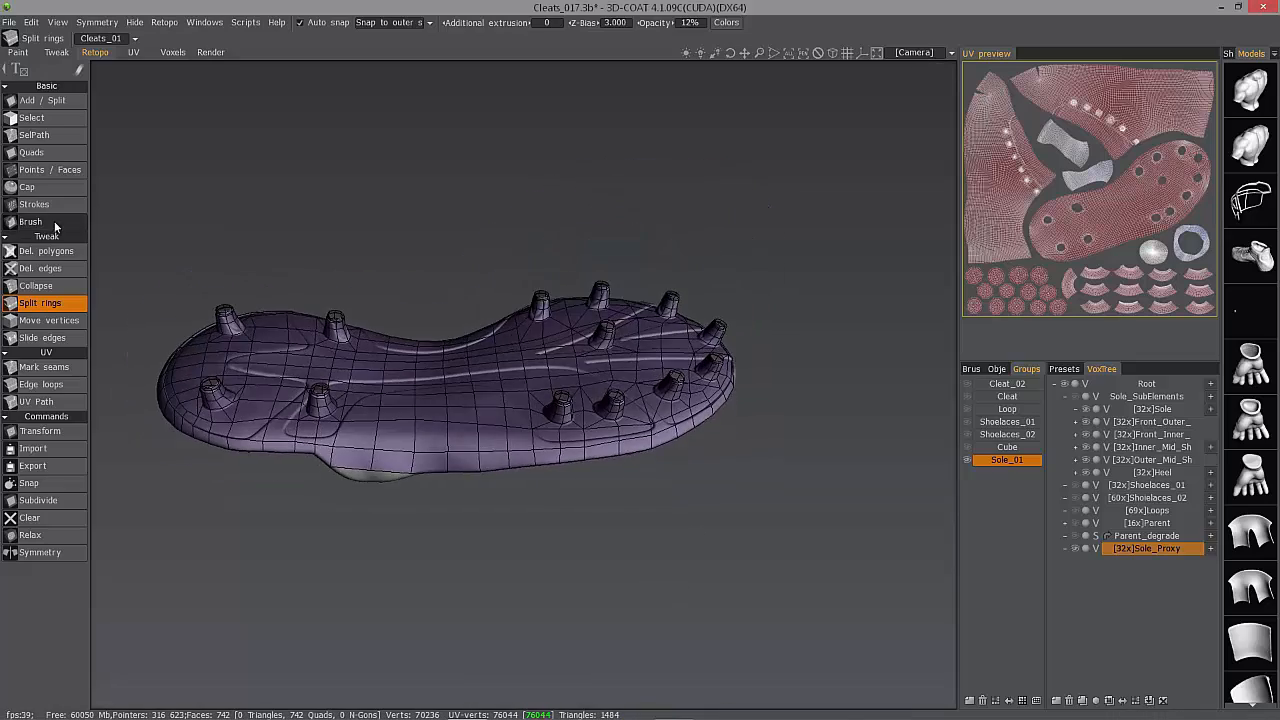
- Brush the mesh's side border down over the proxy's exposed bulge beside the arch
{"action": "left_click", "coordinate": [54, 224]}
{"action": "left_click_drag", "start_coordinate": [540, 480], "coordinate": [520, 445], "text": "alt"}
{"action": "middle_click_drag", "start_coordinate": [520, 445], "coordinate": [769, 451], "text": "alt"}
{"action": "right_click_drag", "start_coordinate": [769, 451], "coordinate": [816, 484], "text": "alt"}
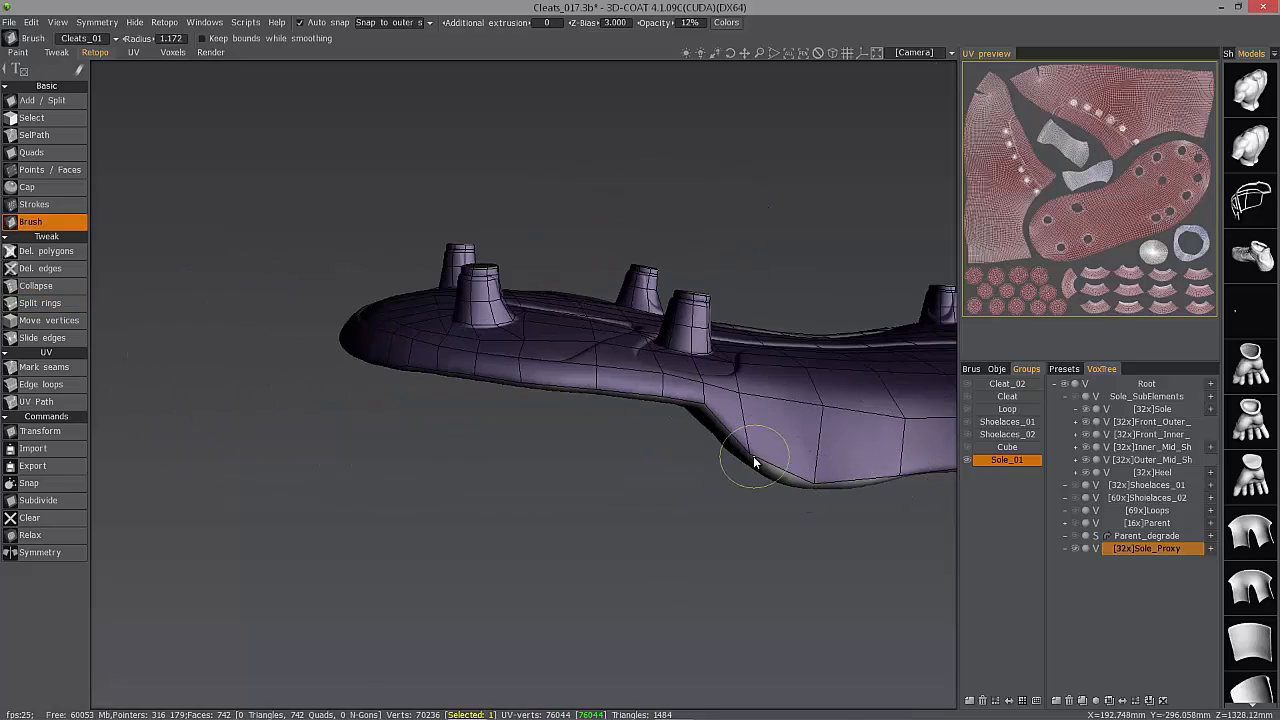
- Insert further edge rings across the sole between the heel and forefoot studs with Split Rings
{"action": "middle_click_drag", "start_coordinate": [930, 450], "coordinate": [763, 443], "text": "alt"}
{"action": "left_click_drag", "start_coordinate": [763, 443], "coordinate": [750, 495], "text": "alt"}
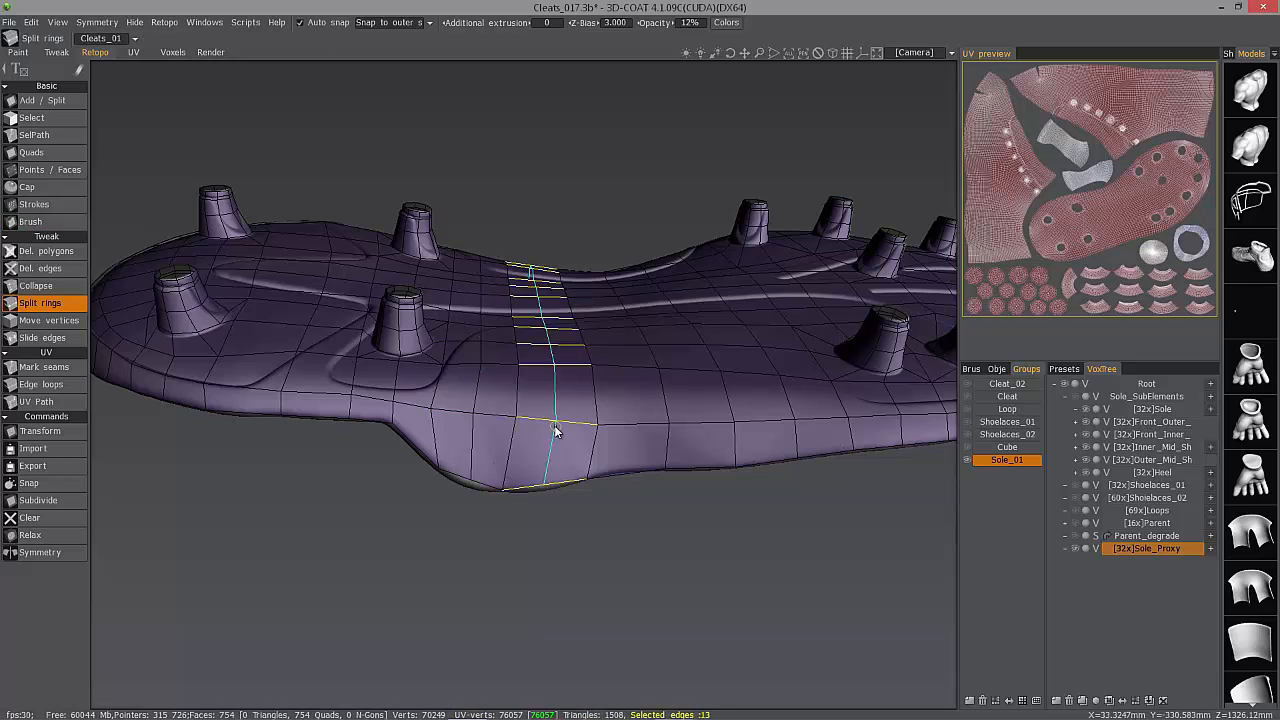
{"action": "left_click_drag", "start_coordinate": [703, 432], "coordinate": [94, 277], "text": "alt"}
- Brush the mesh border onto the proxy's lower edge along the arch bulge and the heel
{"action": "left_click", "coordinate": [45, 221]}
{"action": "left_click_drag", "start_coordinate": [443, 480], "coordinate": [500, 497], "text": "alt"}
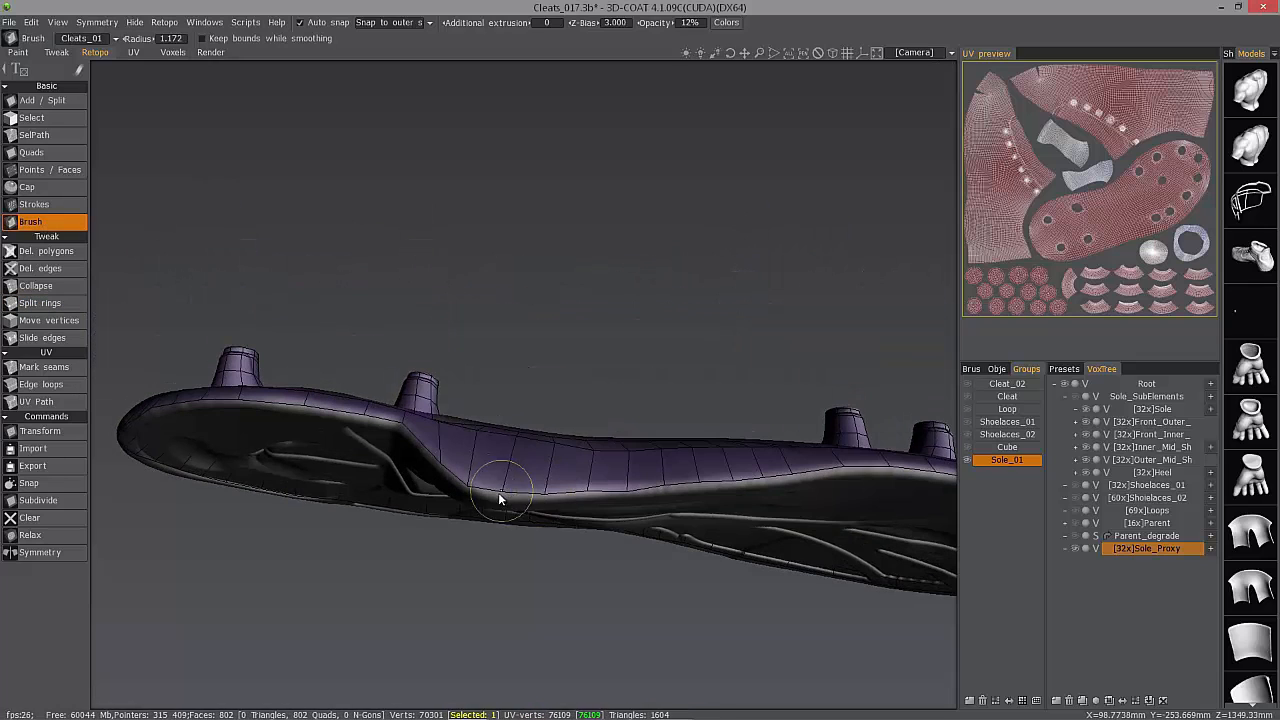
{"action": "left_click_drag", "start_coordinate": [885, 468], "coordinate": [498, 435], "text": "alt"}
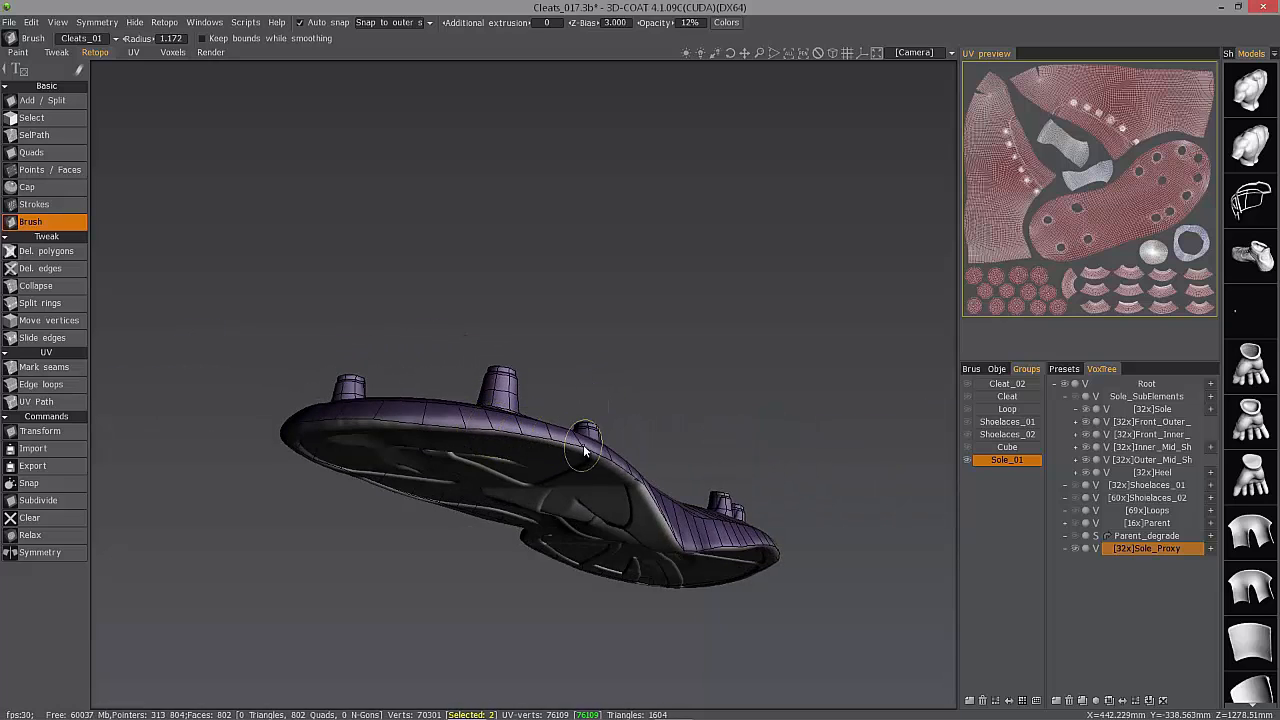
{"action": "left_click_drag", "start_coordinate": [585, 452], "coordinate": [645, 494], "text": "alt"}
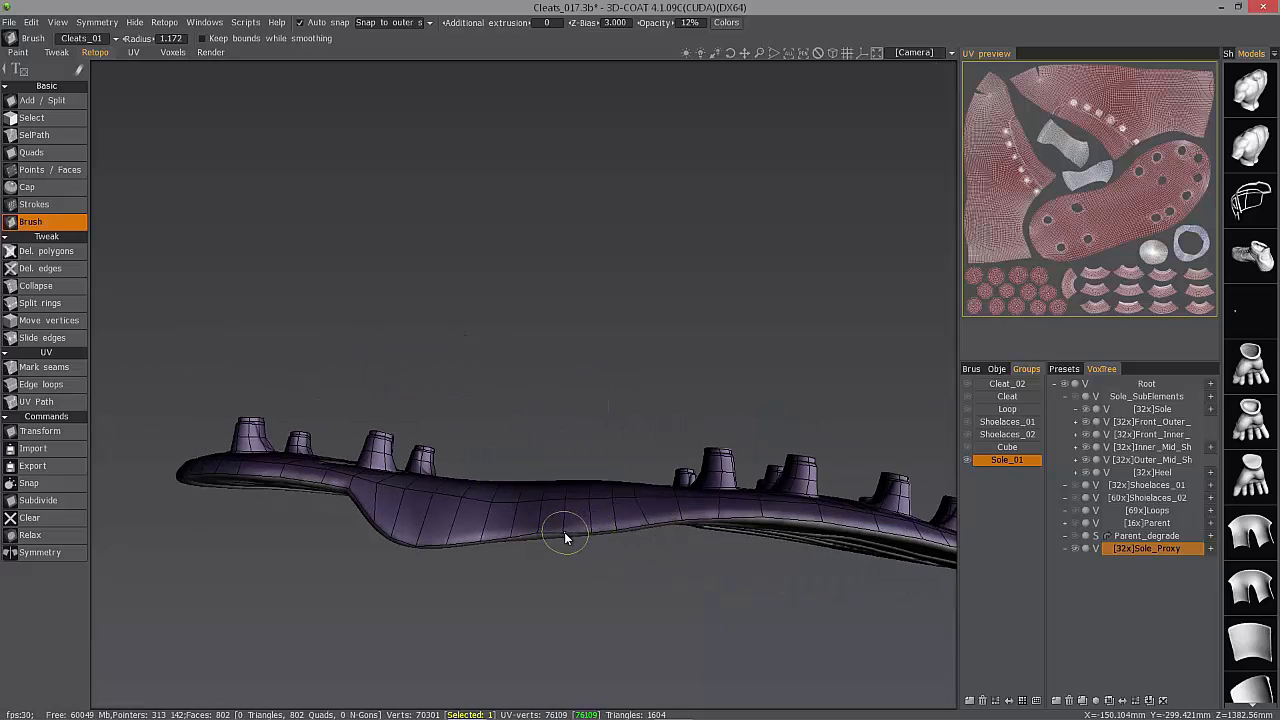
{"action": "left_click_drag", "start_coordinate": [540, 541], "coordinate": [500, 557], "text": "alt"}
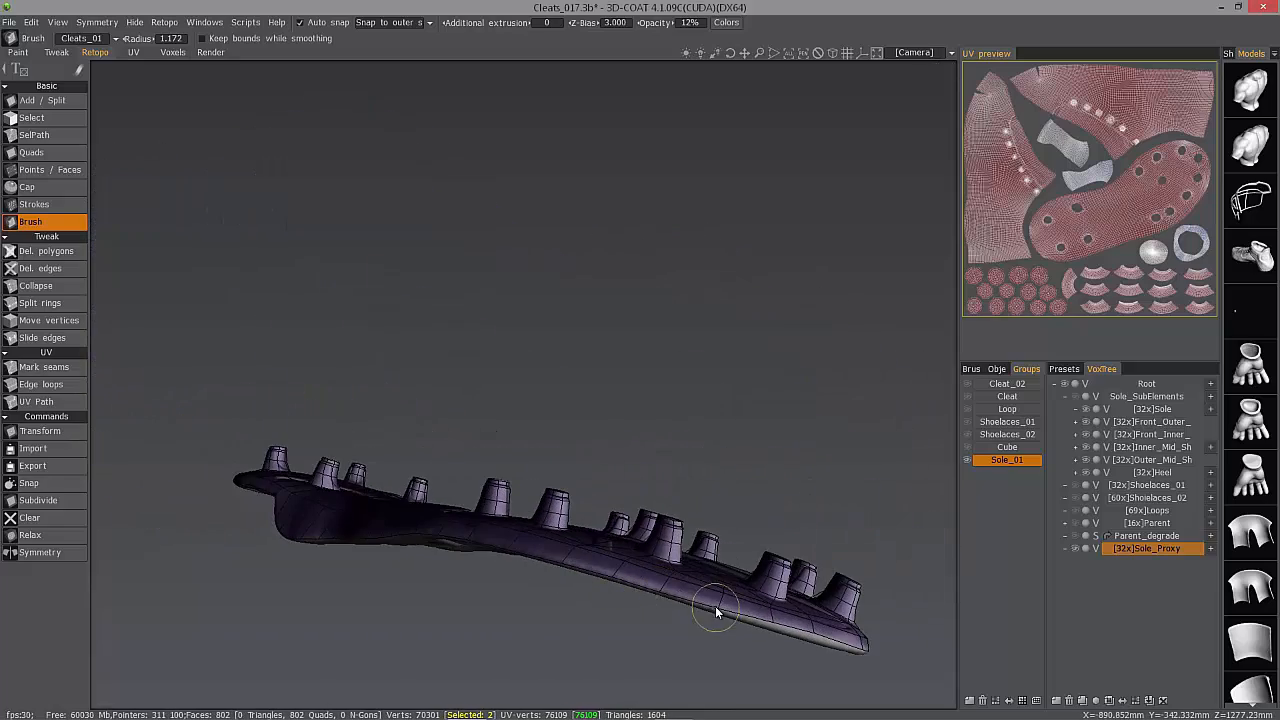
- Reduce the brush radius to 0.748 and fit the mesh border to the proxy's edge around the toe
{"action": "left_click_drag", "start_coordinate": [728, 514], "coordinate": [627, 504], "text": "alt"}
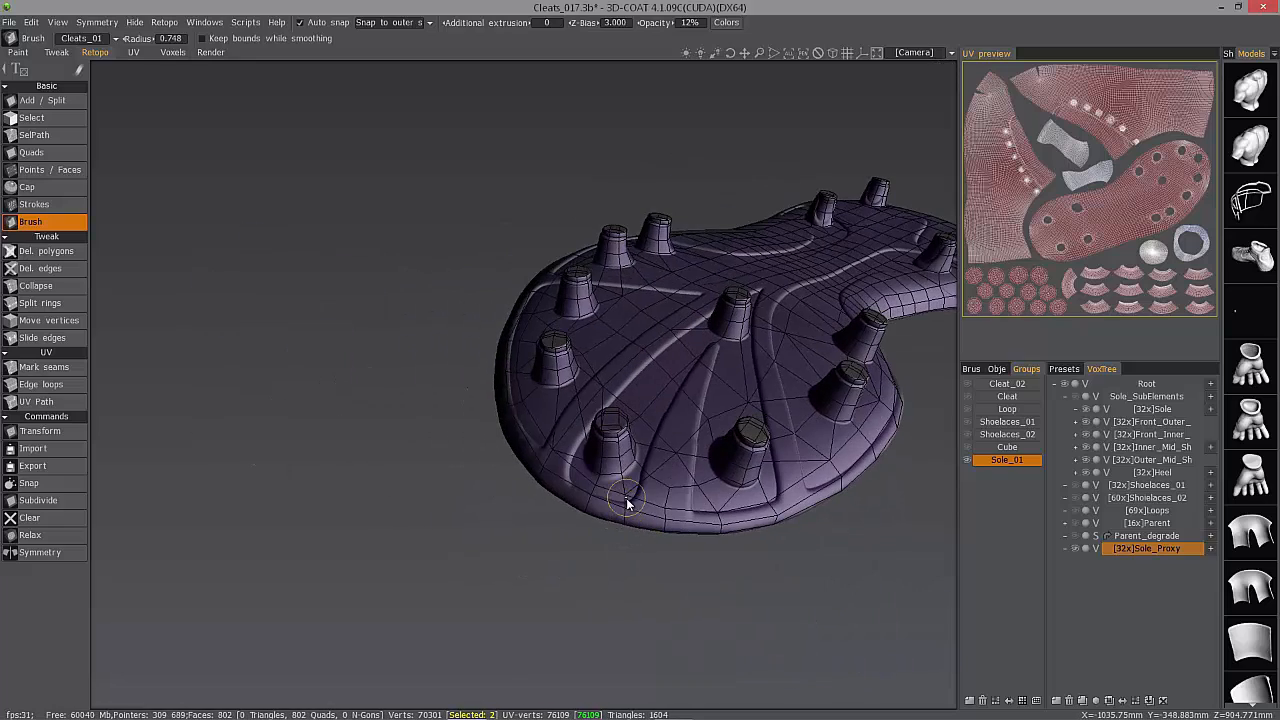
{"action": "left_click_drag", "start_coordinate": [700, 490], "coordinate": [570, 528], "text": "alt"}
{"action": "left_click_drag", "start_coordinate": [713, 521], "coordinate": [549, 529], "text": "alt"}
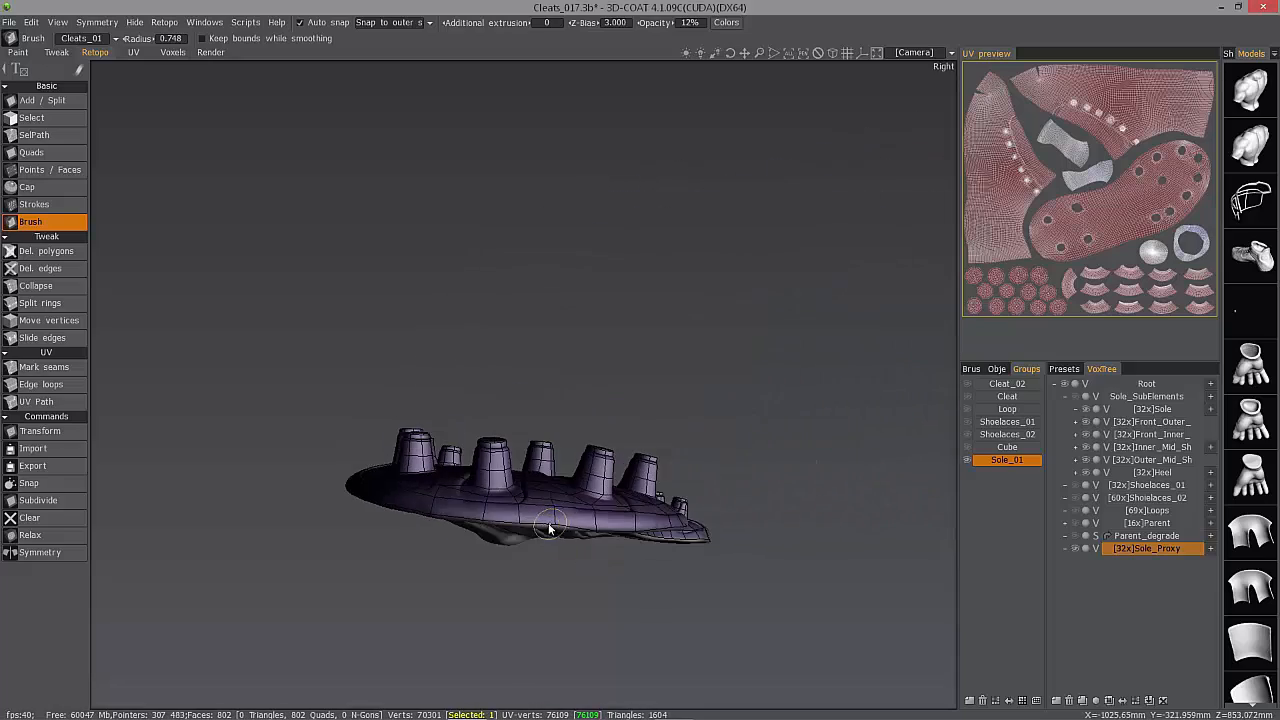
- Brush the mesh border onto the proxy's edge around the heel and along the opposite side to the toe
{"action": "left_click_drag", "start_coordinate": [325, 503], "coordinate": [727, 461], "text": "alt"}
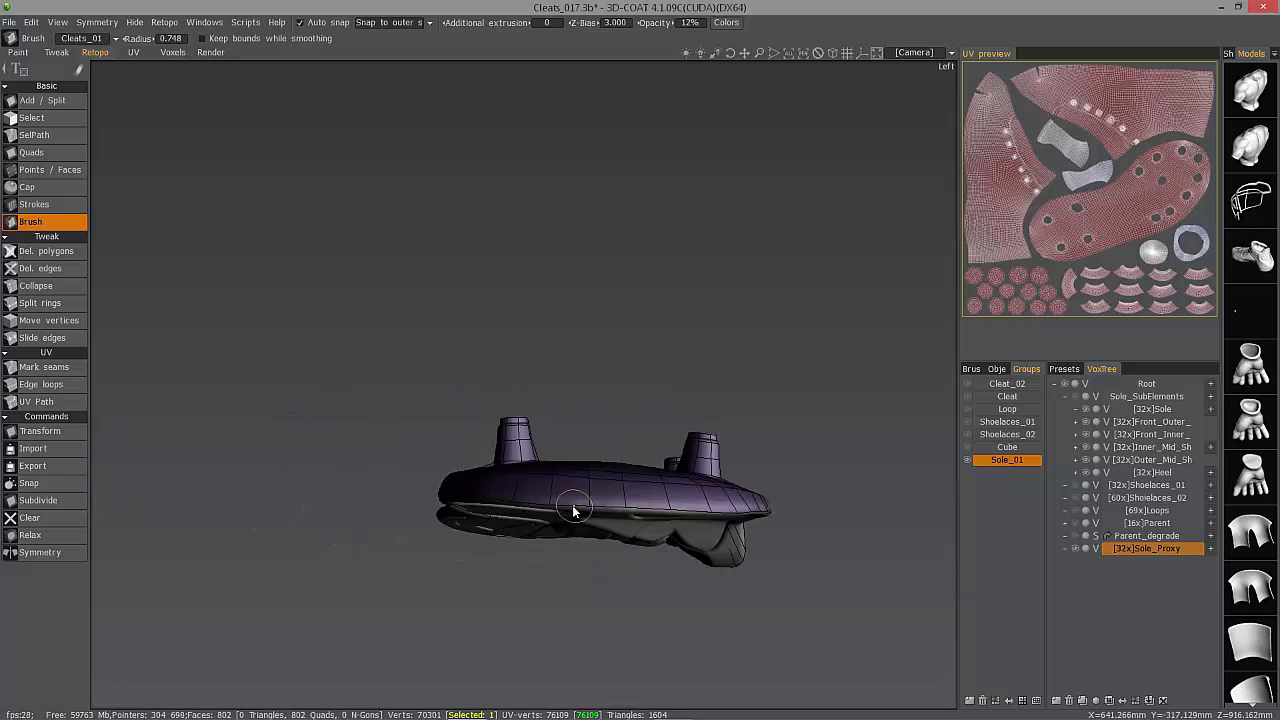
{"action": "left_click_drag", "start_coordinate": [625, 515], "coordinate": [562, 466], "text": "alt"}
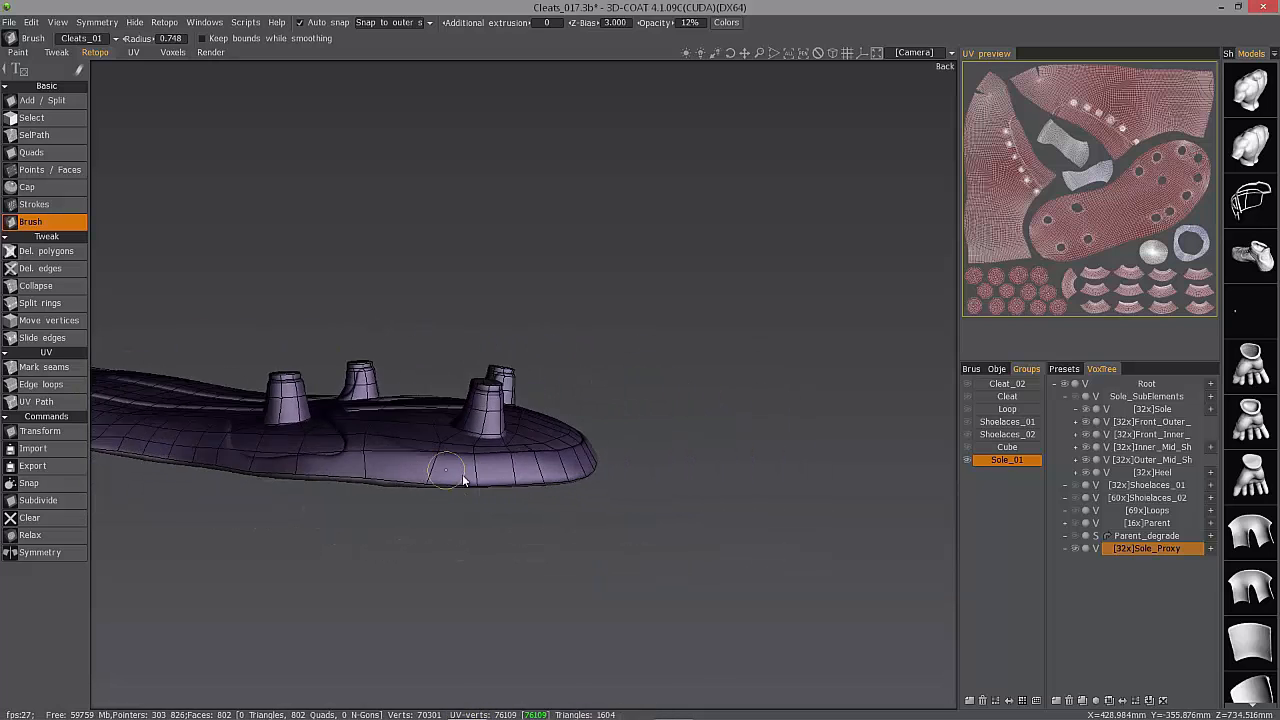
{"action": "left_click_drag", "start_coordinate": [463, 481], "coordinate": [791, 465], "text": "alt"}
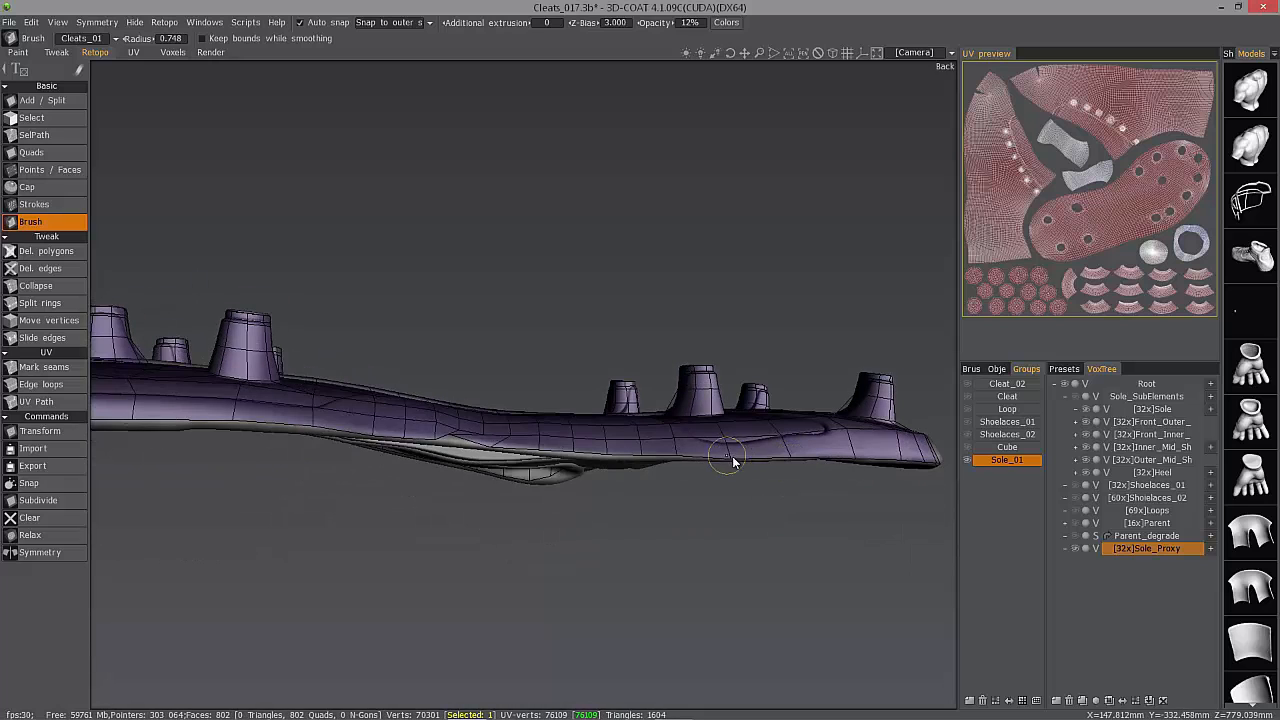
{"action": "left_click_drag", "start_coordinate": [541, 459], "coordinate": [514, 428], "text": "alt"}
{"action": "left_click_drag", "start_coordinate": [343, 428], "coordinate": [671, 516], "text": "alt"}
{"action": "left_click_drag", "start_coordinate": [790, 524], "coordinate": [683, 499], "text": "alt"}
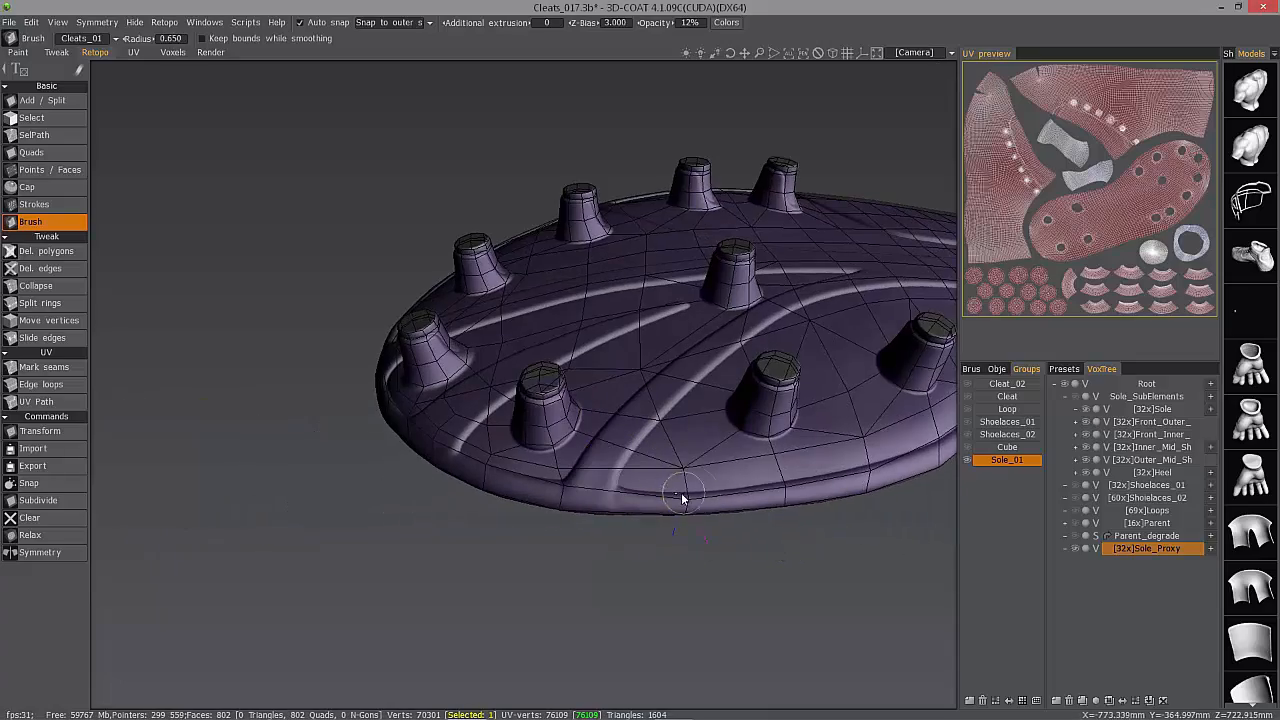
- Enlarge the brush radius to 1.543 and relax the polygons between the studs across the sole's underside
{"action": "left_click_drag", "start_coordinate": [793, 491], "coordinate": [396, 457], "text": "alt"}
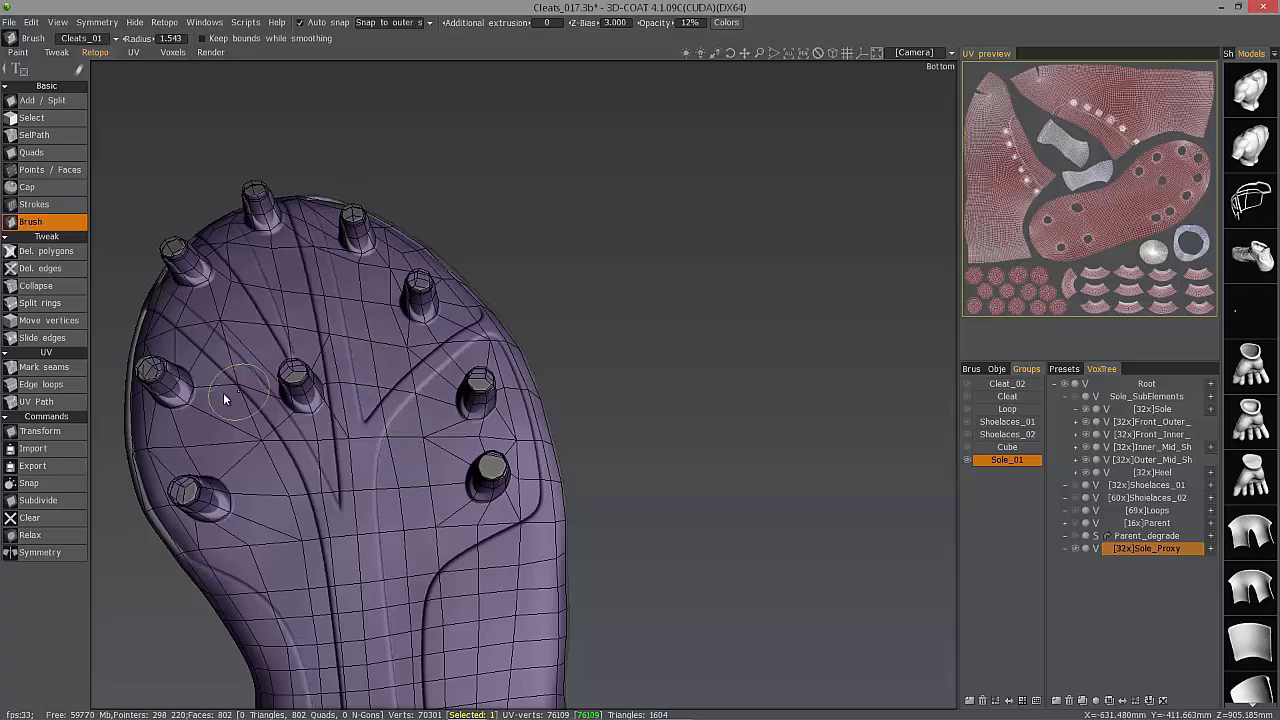
{"action": "left_click_drag", "start_coordinate": [235, 398], "coordinate": [382, 405], "text": "alt"}
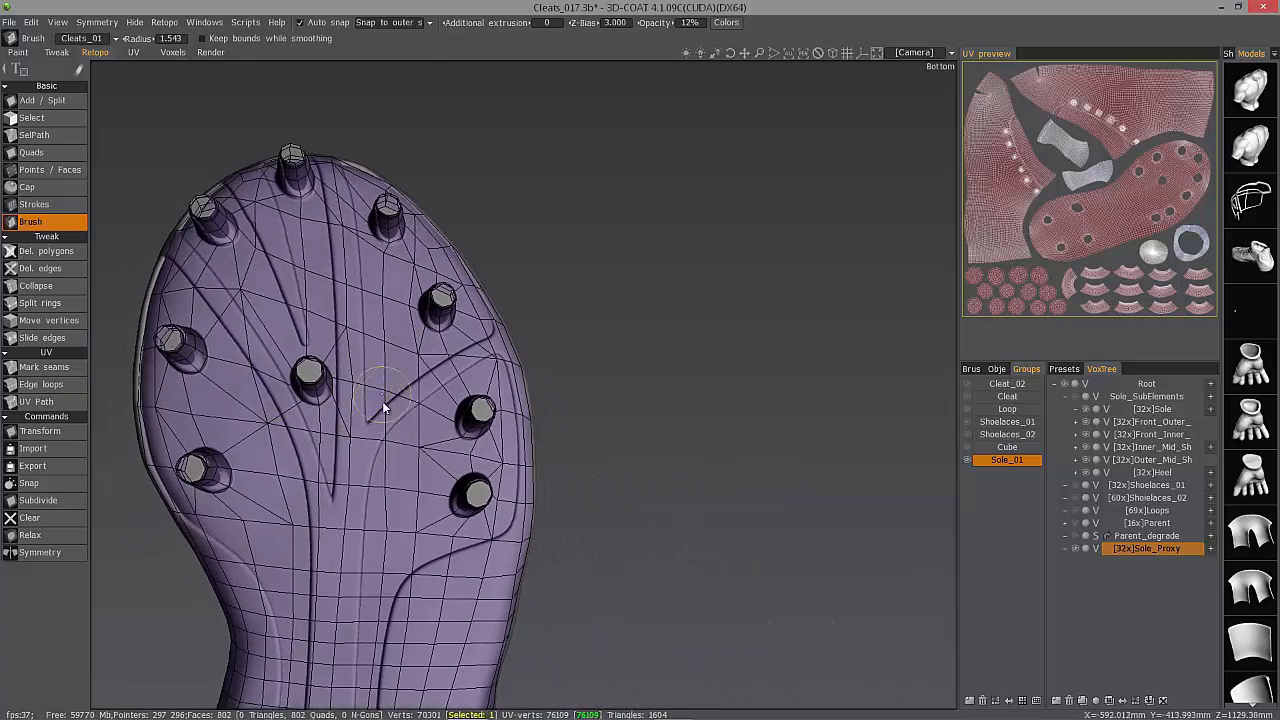
{"action": "left_click_drag", "start_coordinate": [376, 549], "coordinate": [250, 572], "text": "alt"}
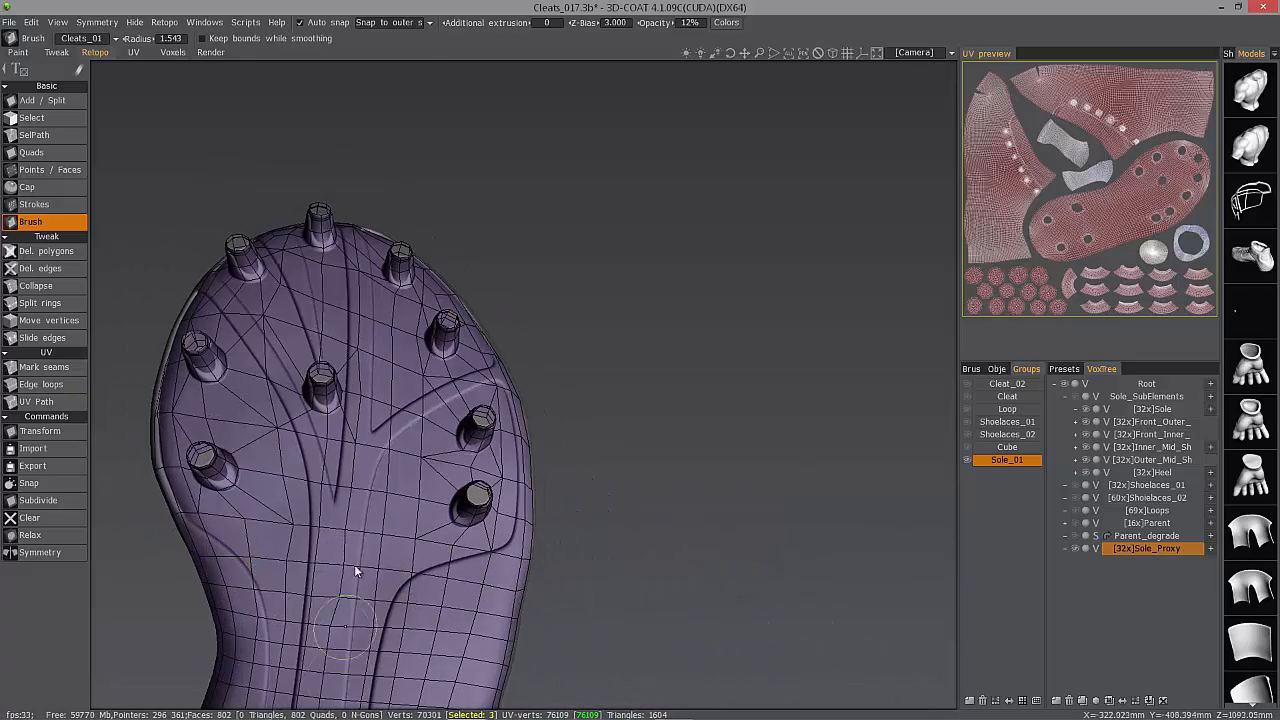
{"action": "left_click_drag", "start_coordinate": [354, 564], "coordinate": [422, 533], "text": "alt"}
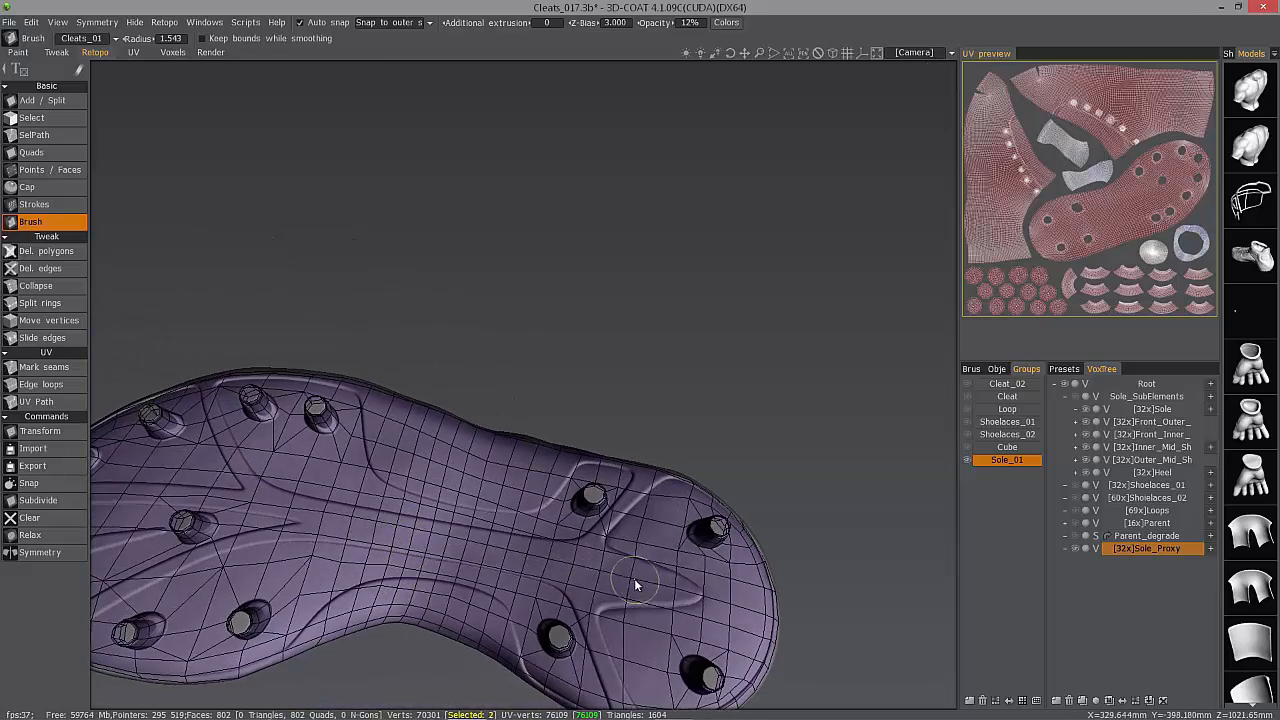
{"action": "left_click_drag", "start_coordinate": [635, 585], "coordinate": [147, 510], "text": "alt"}
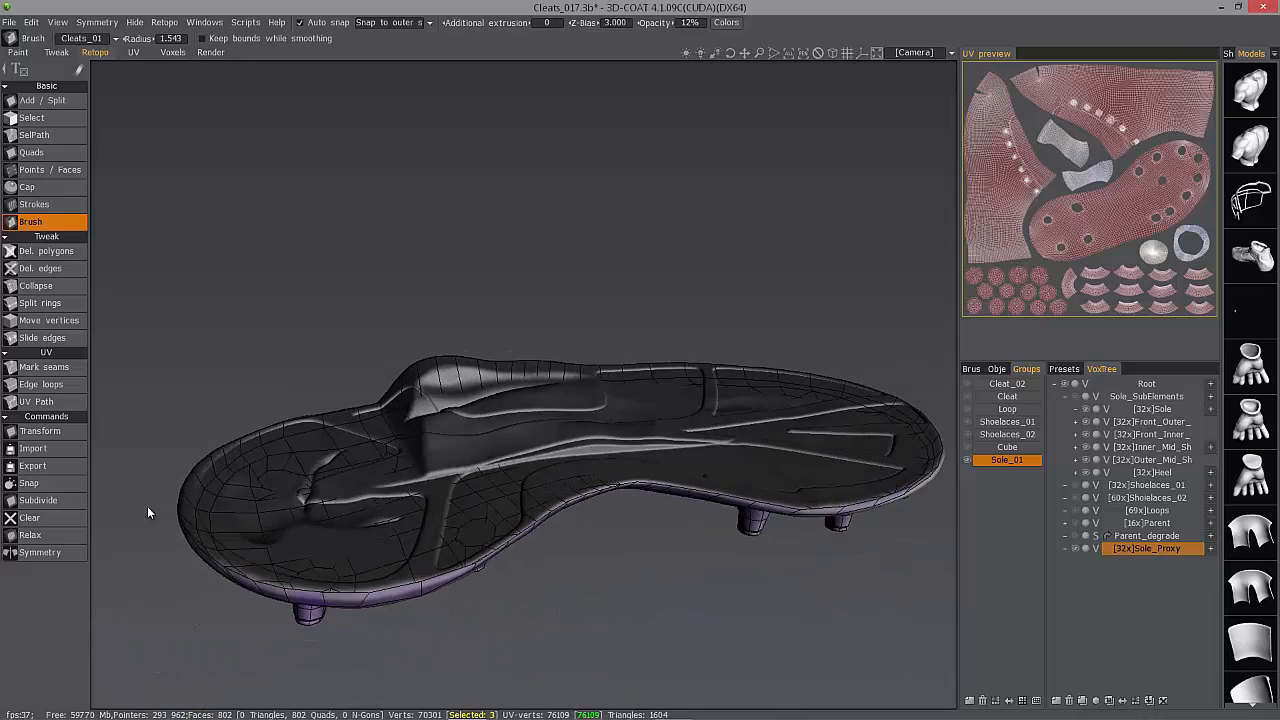
- Insert edge rings along the sole's outer side wall with Split Rings
{"action": "left_click", "coordinate": [40, 303]}
{"action": "mouse_move", "coordinate": [350, 660]}
{"action": "left_mouse_down", "text": "alt"}
{"action": "mouse_move", "coordinate": [369, 606]}
{"action": "mouse_move", "coordinate": [288, 506]}
{"action": "mouse_move", "coordinate": [397, 283]}
{"action": "mouse_move", "coordinate": [369, 241]}
{"action": "left_mouse_up", "text": "alt"}
- Select the border edges around the sole's open rim in Edges mode and reposition them with the gizmo
{"action": "left_click", "coordinate": [43, 122]}
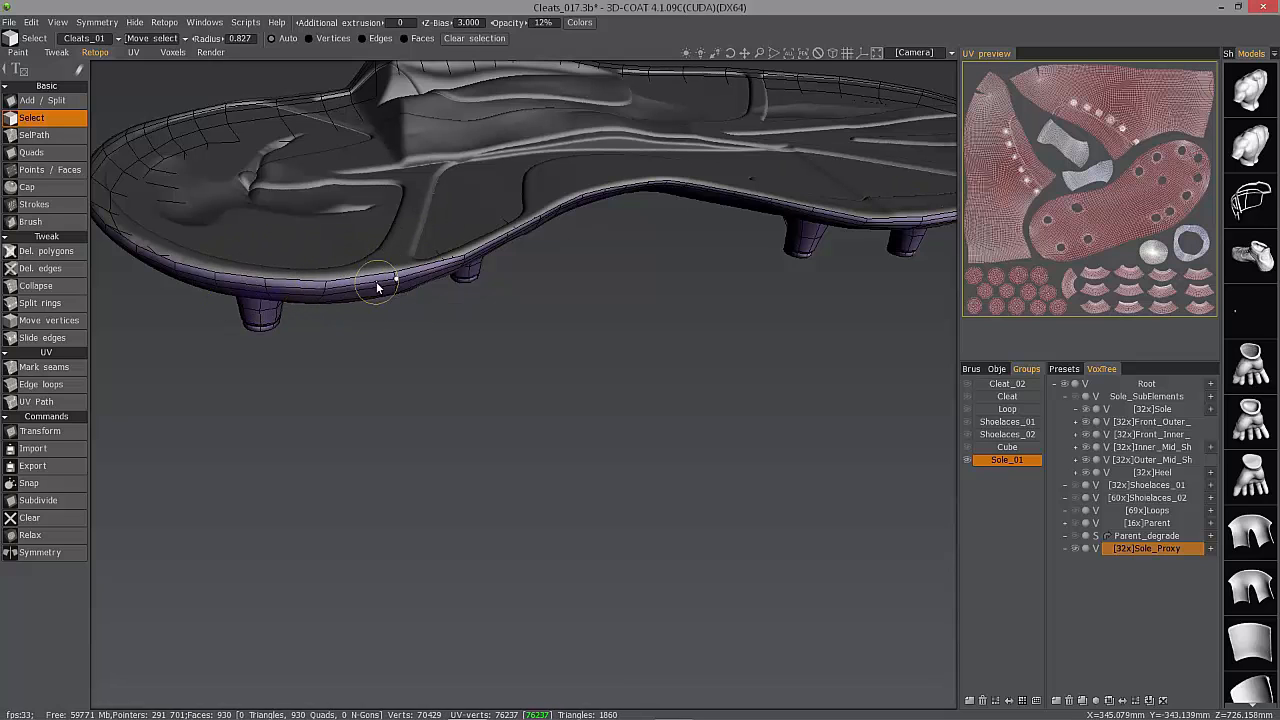
{"action": "scroll", "coordinate": [253, 211], "scroll_direction": "down", "scroll_amount": 5}
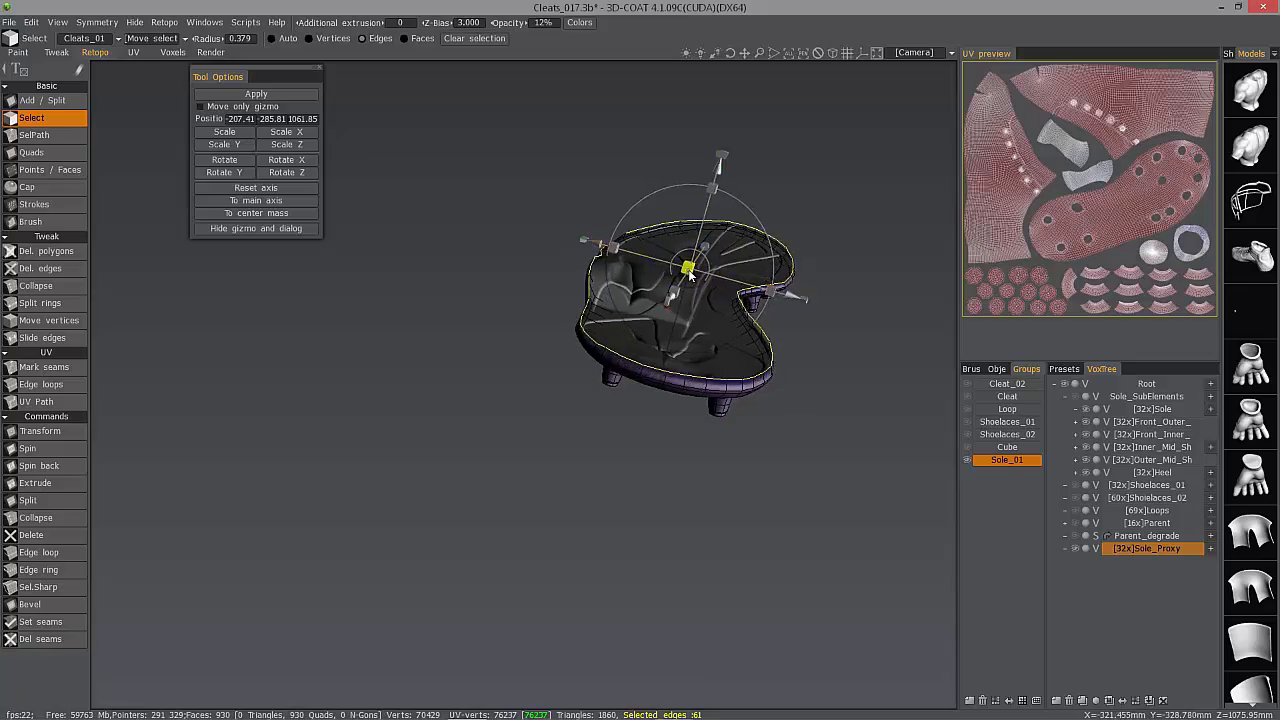
{"action": "middle_click_drag", "start_coordinate": [904, 249], "coordinate": [648, 310], "text": "alt"}
{"action": "left_click_drag", "start_coordinate": [648, 310], "coordinate": [340, 359], "text": "alt"}
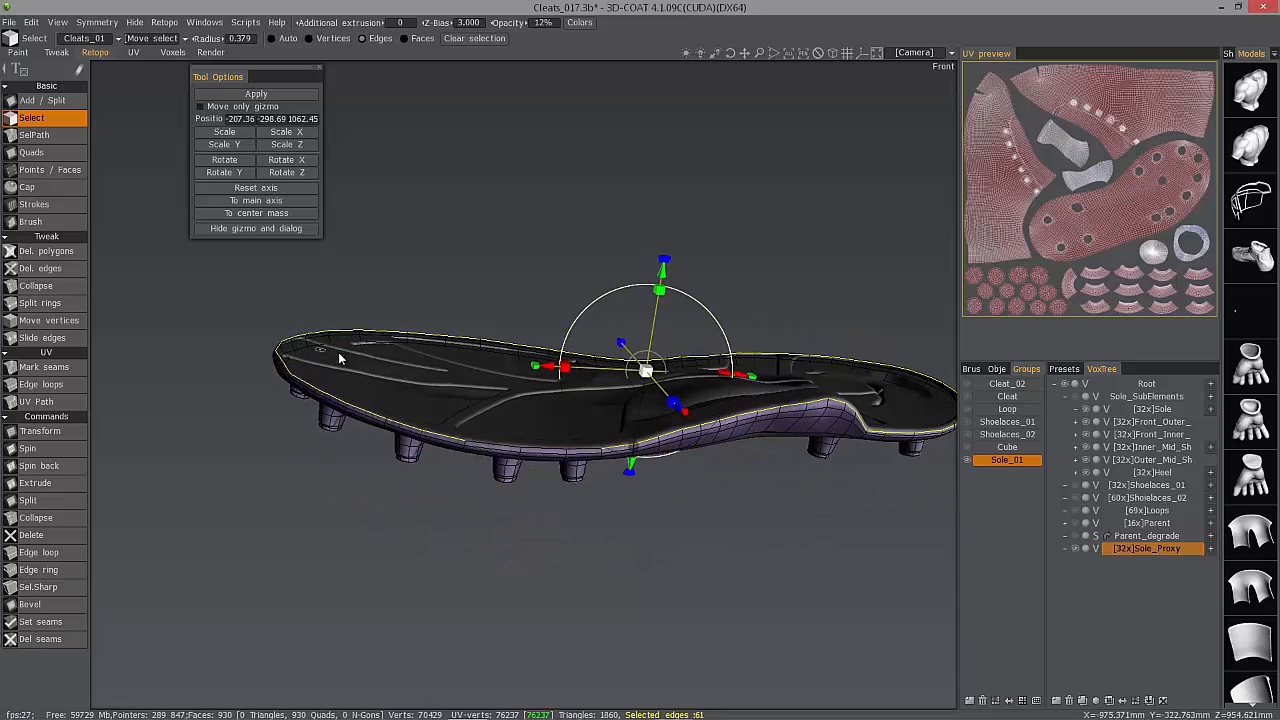
- Adjust individual border vertices along the side of the rim with Move Vertices
{"action": "scroll", "coordinate": [526, 487], "scroll_direction": "up", "scroll_amount": 6}
{"action": "key", "text": "m"}
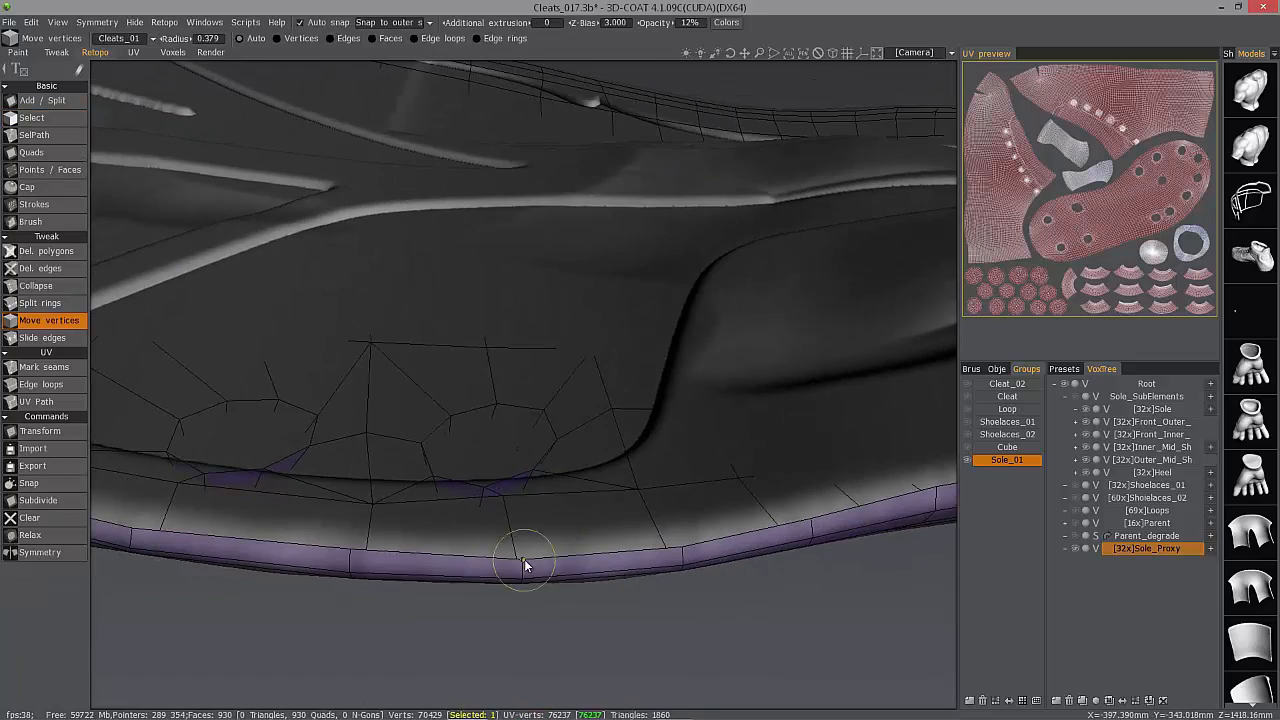
{"action": "left_click_drag", "start_coordinate": [938, 492], "coordinate": [331, 514], "text": "alt"}
{"action": "scroll", "coordinate": [543, 430], "scroll_direction": "down", "scroll_amount": 5}
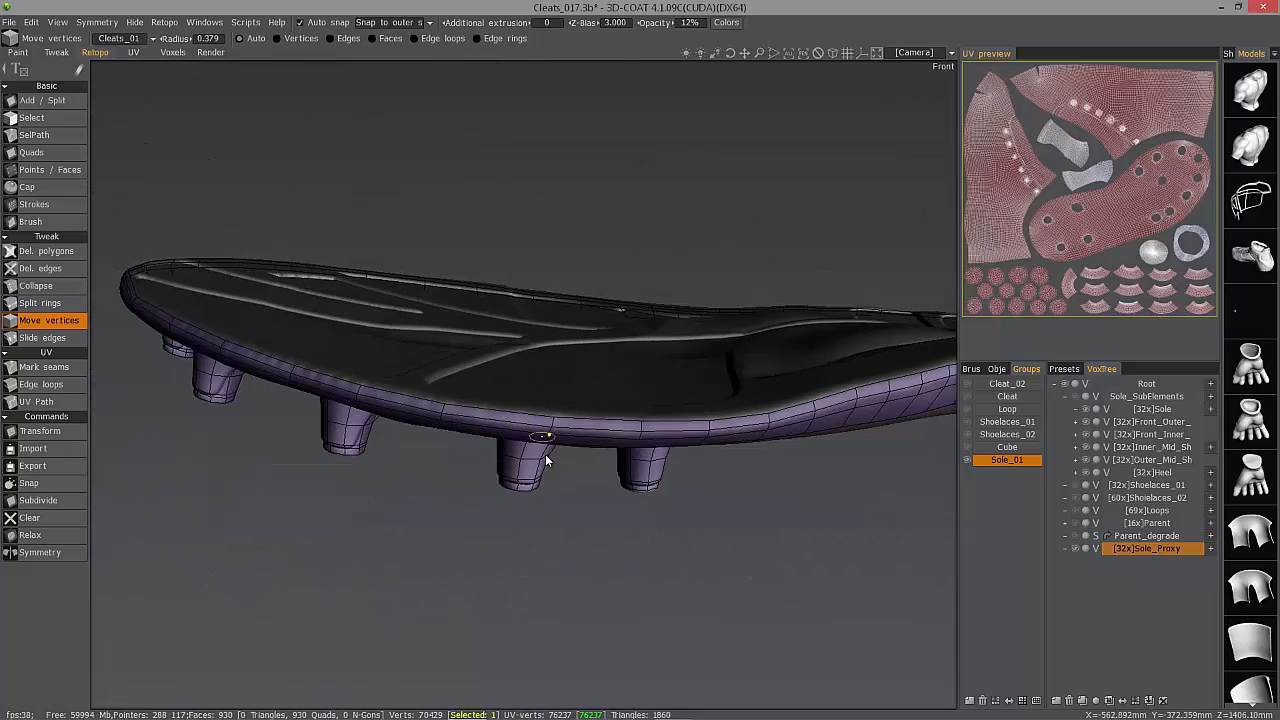
{"action": "left_click_drag", "start_coordinate": [546, 455], "coordinate": [733, 570], "text": "alt"}
- Select the complete border edge loop of the rim, then scale and move it inward to form an inner lip
{"action": "key", "text": "s"}
{"action": "left_click", "coordinate": [584, 432]}
{"action": "scroll", "coordinate": [733, 570], "scroll_direction": "down", "scroll_amount": 3}
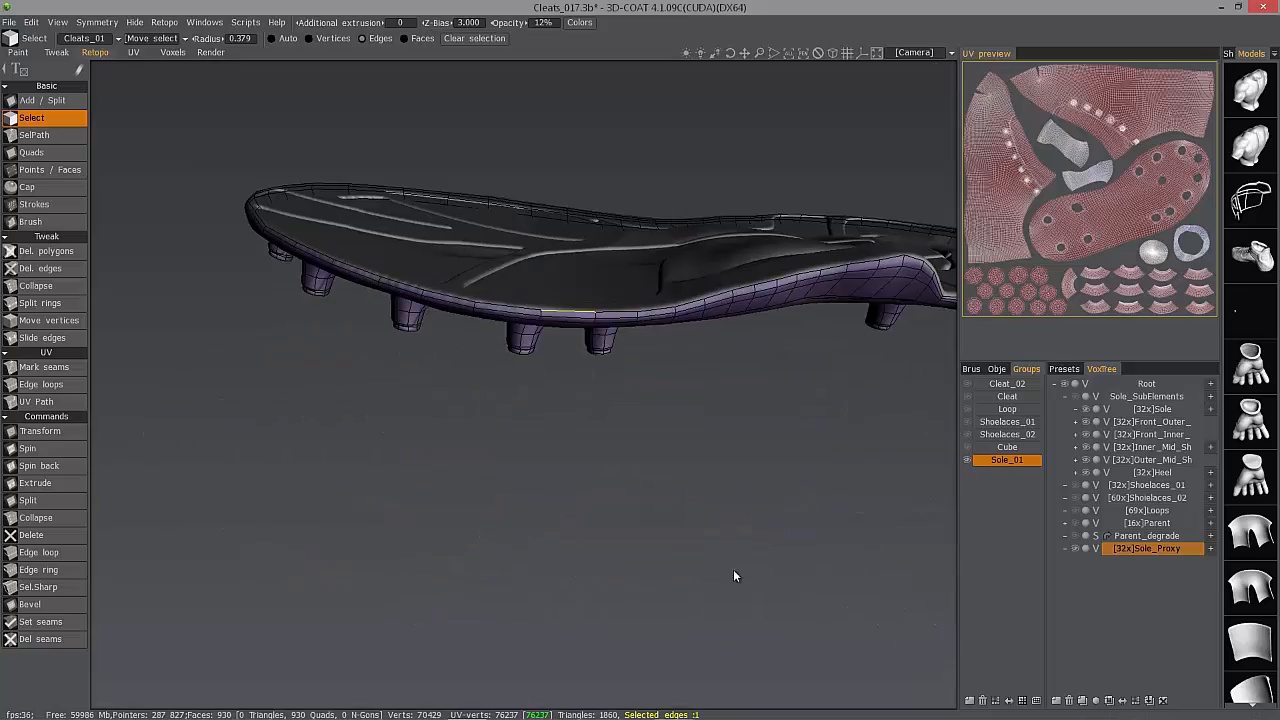
{"action": "left_click_drag", "start_coordinate": [761, 353], "coordinate": [301, 517], "text": "alt"}
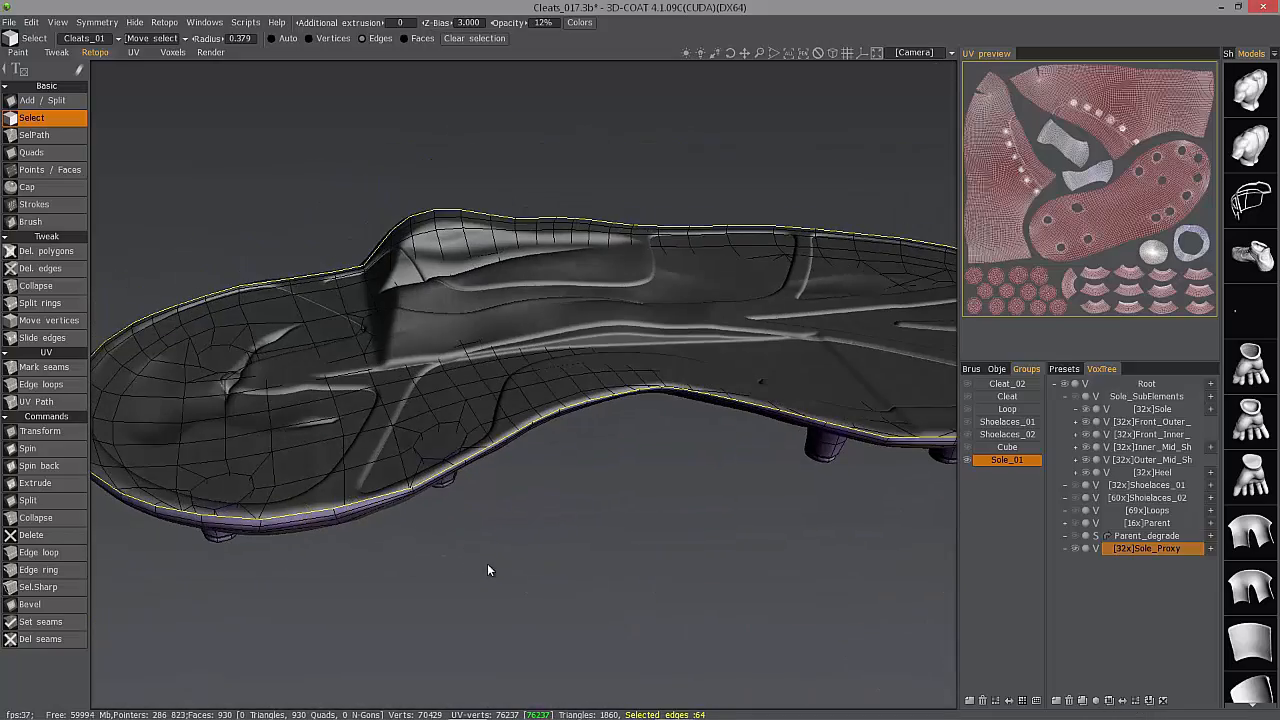
{"action": "scroll", "coordinate": [488, 570], "scroll_direction": "down", "scroll_amount": 3}
{"action": "left_click_drag", "start_coordinate": [657, 340], "coordinate": [661, 361], "text": "alt"}
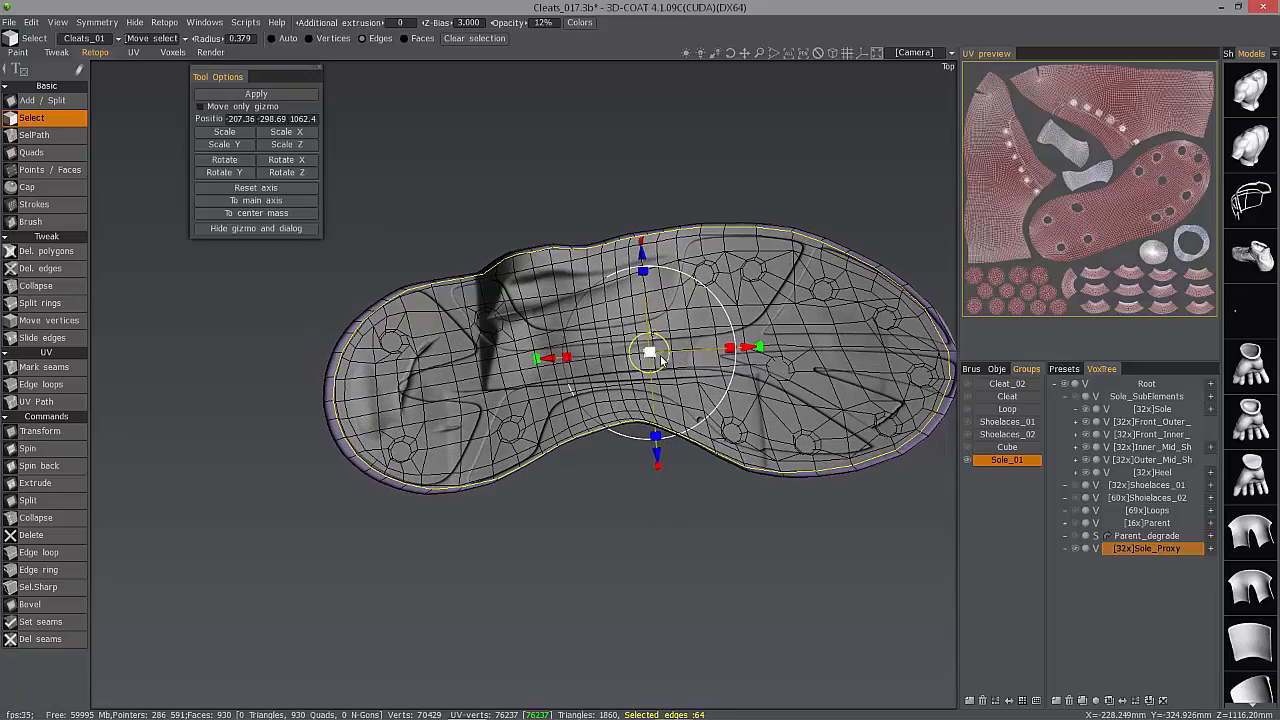
{"action": "left_click_drag", "start_coordinate": [596, 468], "coordinate": [629, 434], "text": "alt"}
{"action": "left_click_drag", "start_coordinate": [636, 361], "coordinate": [626, 418]}
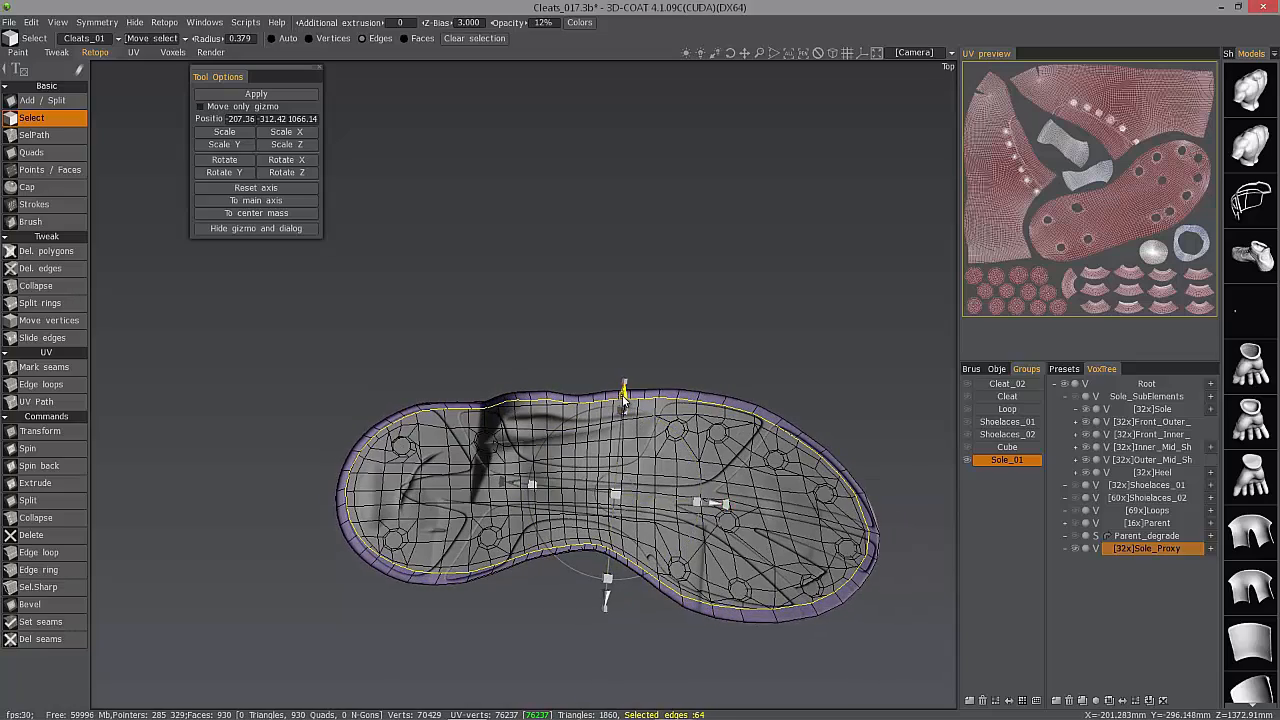
{"action": "left_click_drag", "start_coordinate": [715, 506], "coordinate": [417, 403], "text": "alt"}
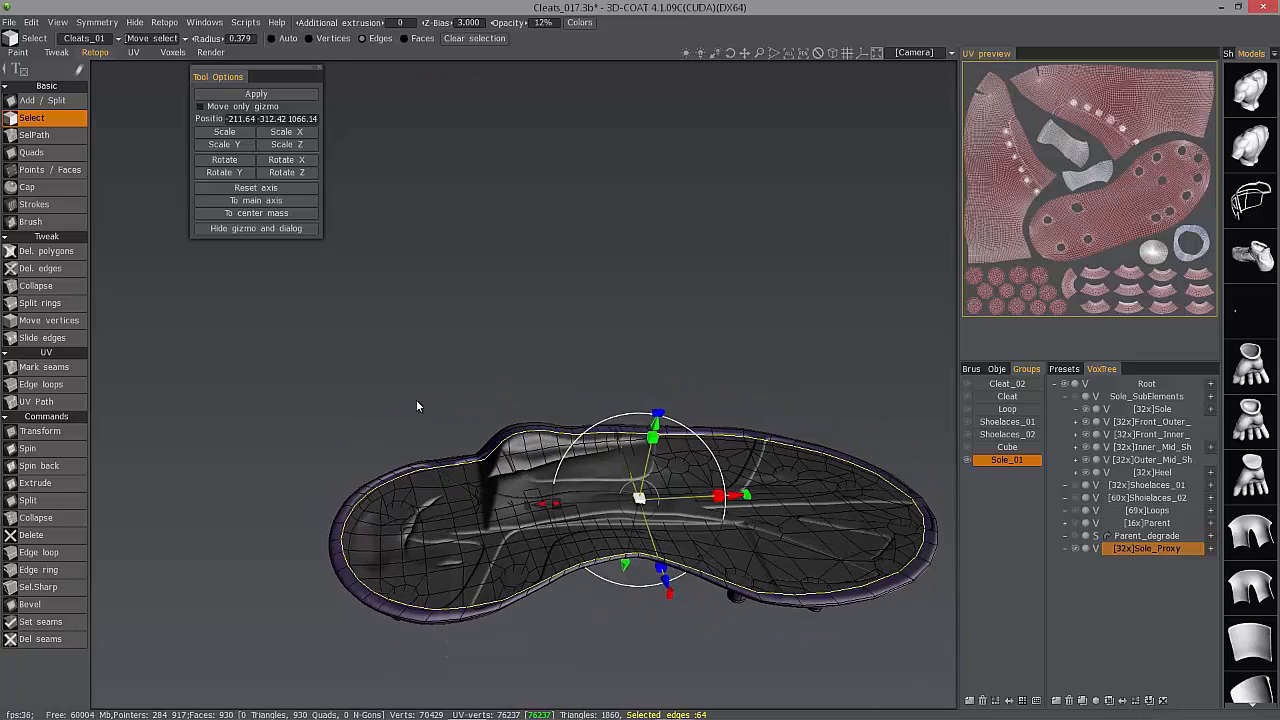
{"action": "left_click", "coordinate": [40, 303]}
{"action": "left_click_drag", "start_coordinate": [400, 536], "coordinate": [562, 326], "text": "alt"}
{"action": "scroll", "coordinate": [562, 326], "scroll_direction": "down", "scroll_amount": 5}
{"action": "left_click", "coordinate": [32, 118]}
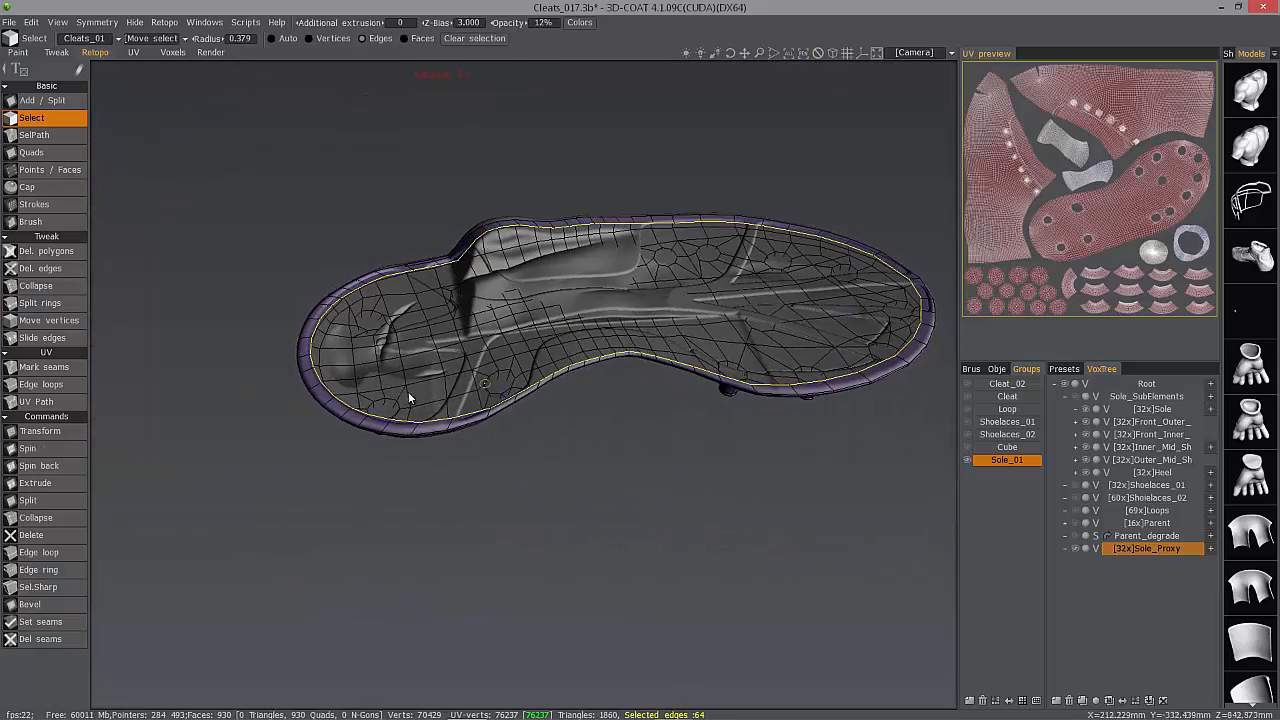
{"action": "double_click", "coordinate": [470, 422]}
{"action": "left_click_drag", "start_coordinate": [483, 432], "coordinate": [292, 417], "text": "alt"}
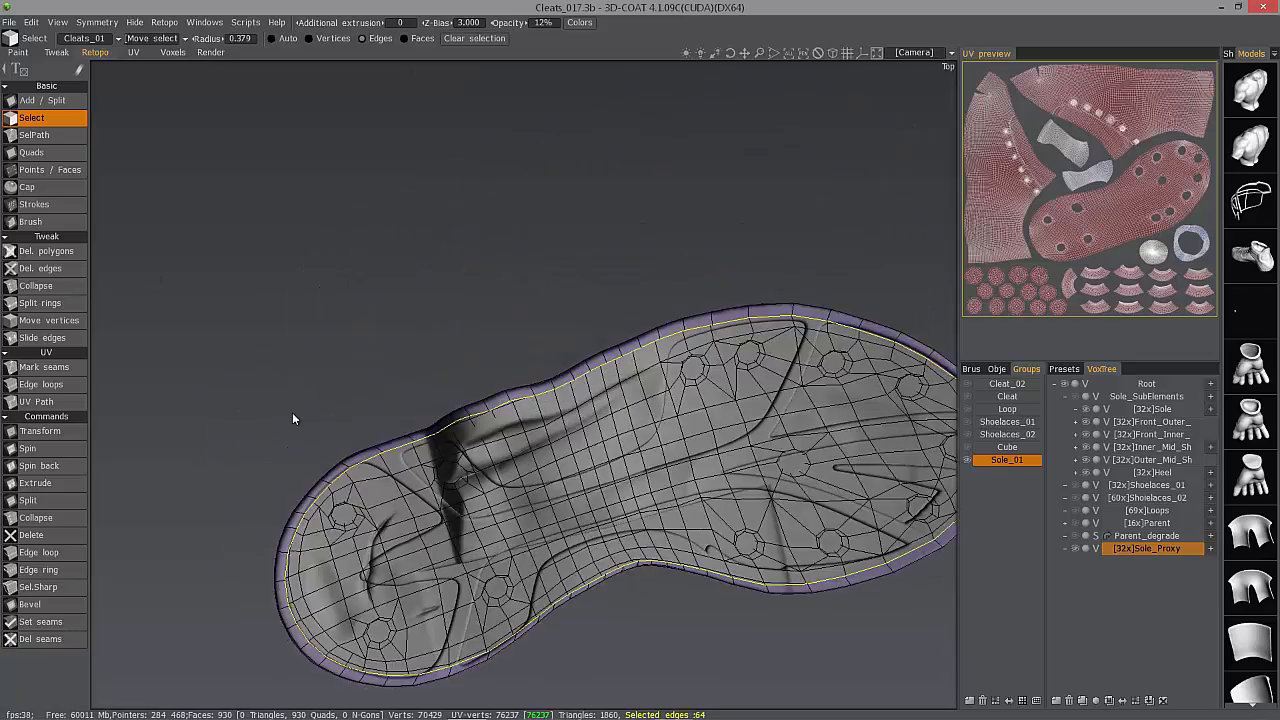
{"action": "key", "text": "Escape"}
- Insert an additional edge ring around the sole's rim with Split Rings
{"action": "left_click_drag", "start_coordinate": [466, 417], "coordinate": [70, 313], "text": "alt"}
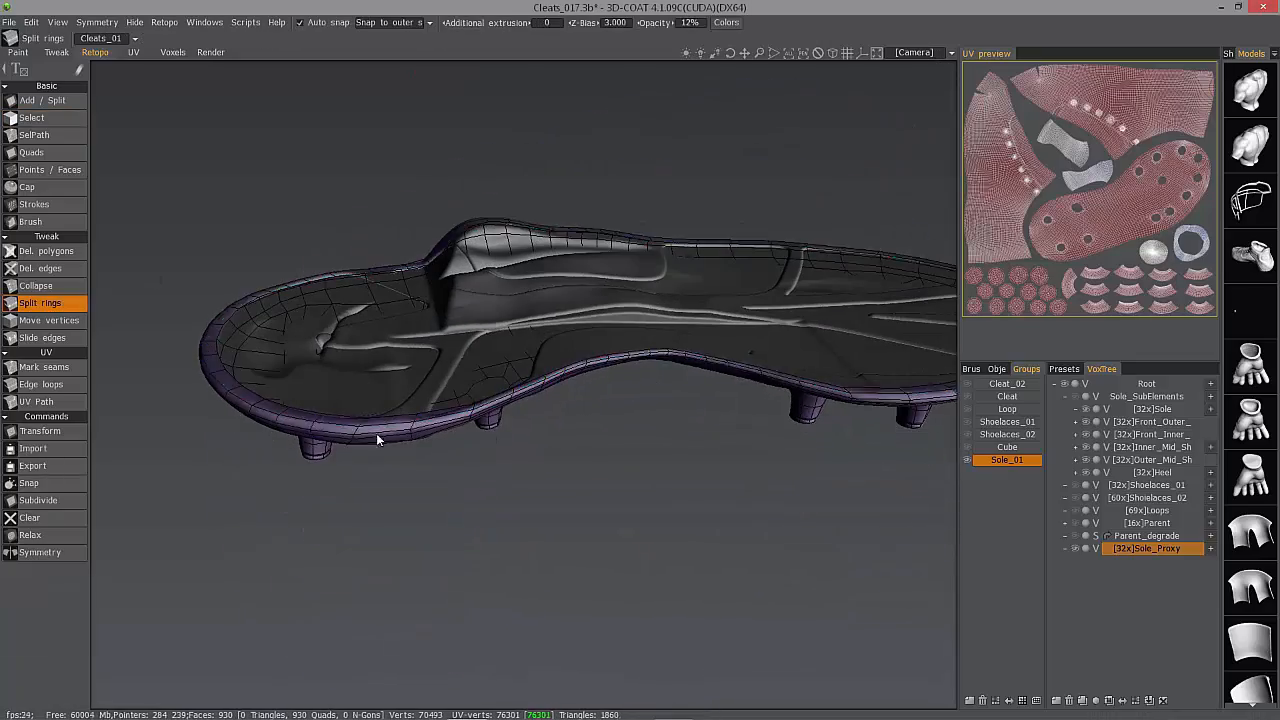
{"action": "left_click_drag", "start_coordinate": [377, 437], "coordinate": [480, 547], "text": "alt"}
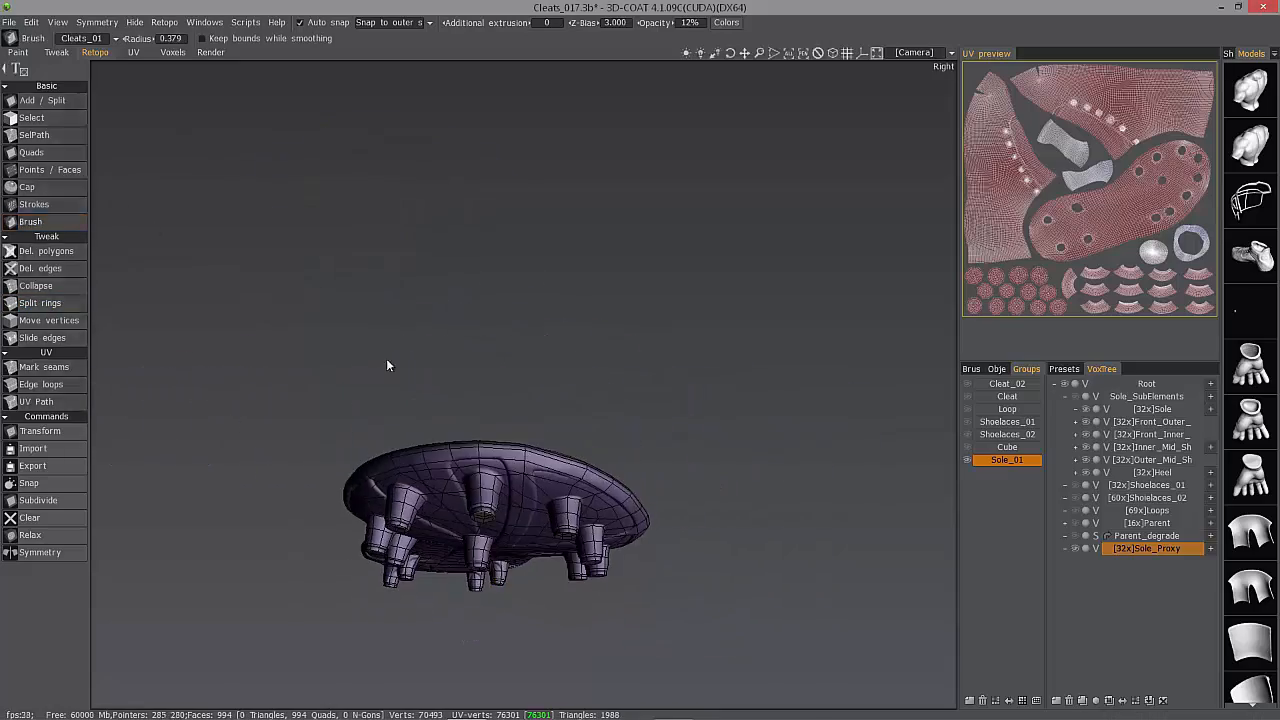
- Fill the open tops of the first forefoot studs with quads around a centre point, using the Points / Faces tool
{"action": "left_click_drag", "start_coordinate": [387, 360], "coordinate": [590, 513], "text": "alt"}
{"action": "right_click_drag", "start_coordinate": [590, 513], "coordinate": [799, 641], "text": "alt"}
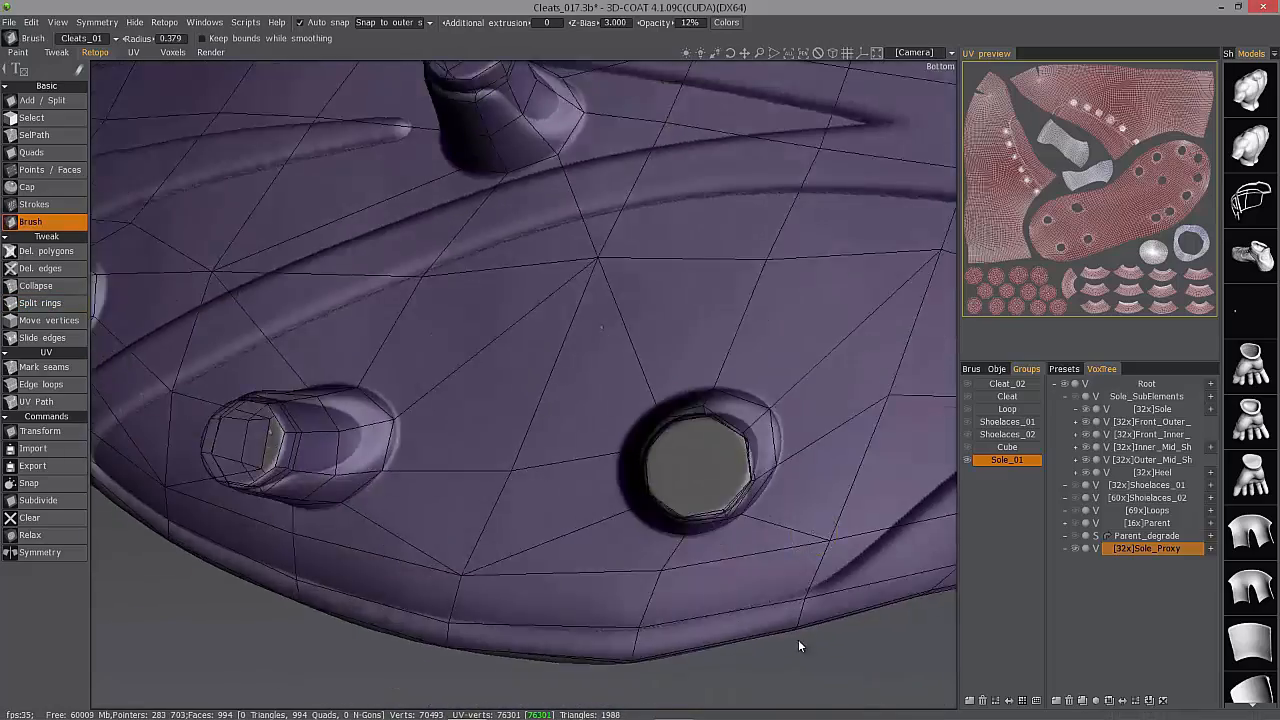
{"action": "left_click_drag", "start_coordinate": [799, 641], "coordinate": [520, 440], "text": "alt"}
{"action": "left_click", "coordinate": [62, 171]}
{"action": "left_click_drag", "start_coordinate": [620, 500], "coordinate": [525, 284], "text": "alt"}
{"action": "left_click", "coordinate": [673, 528]}
{"action": "right_click", "coordinate": [682, 552]}
{"action": "right_click", "coordinate": [650, 541]}
{"action": "right_click", "coordinate": [343, 548]}
- Cap the neighbouring studs at the toe end with quad faces meeting at a centre point
{"action": "right_click", "coordinate": [682, 143]}
{"action": "right_click", "coordinate": [675, 134]}
{"action": "right_click", "coordinate": [652, 143]}
{"action": "right_click", "coordinate": [464, 267]}
{"action": "right_click", "coordinate": [454, 256]}
{"action": "right_click", "coordinate": [454, 256]}
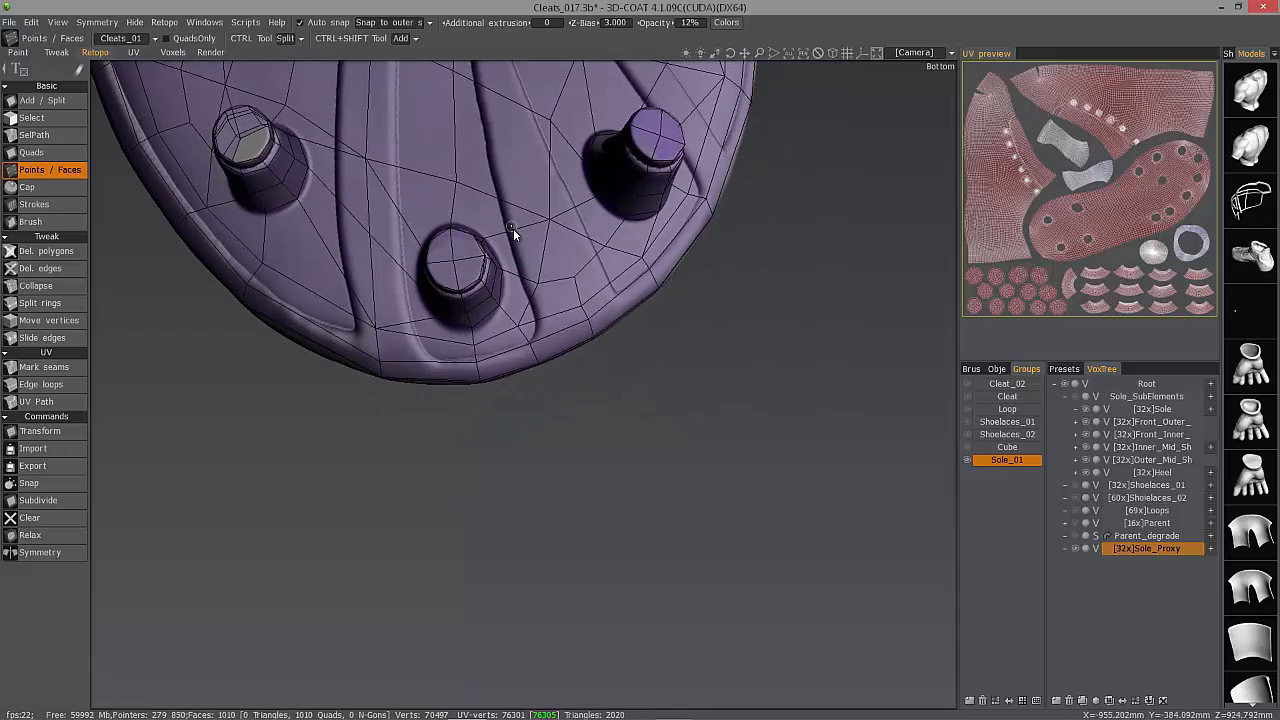
- Close the open tops of two more forefoot studs with Points / Faces quads
{"action": "left_click_drag", "start_coordinate": [416, 356], "coordinate": [548, 384], "text": "alt"}
{"action": "left_click", "coordinate": [568, 516]}
{"action": "right_click", "coordinate": [574, 523]}
{"action": "right_click", "coordinate": [565, 524]}
{"action": "right_click_drag", "start_coordinate": [548, 384], "coordinate": [697, 392], "text": "alt"}
{"action": "right_click", "coordinate": [697, 392]}
{"action": "left_click_drag", "start_coordinate": [697, 392], "coordinate": [695, 500], "text": "alt"}
{"action": "left_click", "coordinate": [698, 341]}
{"action": "left_click", "coordinate": [706, 410]}
{"action": "right_click", "coordinate": [704, 432]}
{"action": "right_click", "coordinate": [709, 400]}
- Build four quads around a centre point to cap the next open stud on the forefoot
{"action": "left_click", "coordinate": [356, 390]}
{"action": "mouse_move", "coordinate": [356, 390]}
{"action": "left_mouse_down", "text": "alt"}
{"action": "mouse_move", "coordinate": [365, 408]}
{"action": "mouse_move", "coordinate": [371, 396]}
{"action": "mouse_move", "coordinate": [349, 399]}
{"action": "left_mouse_up", "text": "alt"}
{"action": "left_click", "coordinate": [364, 404]}
{"action": "right_click_drag", "start_coordinate": [349, 399], "coordinate": [334, 423], "text": "alt"}
{"action": "left_click", "coordinate": [337, 418]}
{"action": "left_click_drag", "start_coordinate": [334, 423], "coordinate": [304, 411], "text": "alt"}
{"action": "left_click", "coordinate": [304, 411]}
{"action": "right_click_drag", "start_coordinate": [304, 411], "coordinate": [333, 405], "text": "alt"}
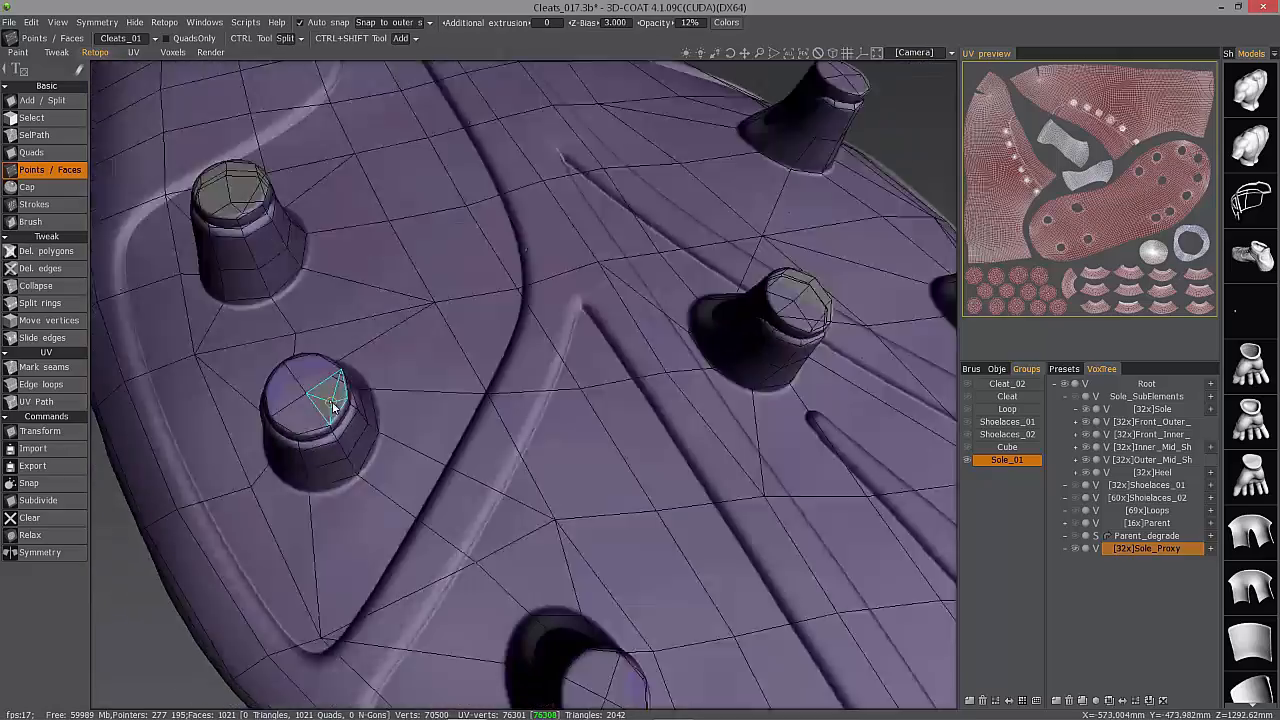
{"action": "left_click", "coordinate": [333, 405]}
- Cap the adjacent open stud beside the one just closed with four quads
{"action": "left_click_drag", "start_coordinate": [333, 405], "coordinate": [218, 277], "text": "alt"}
{"action": "right_click_drag", "start_coordinate": [218, 277], "coordinate": [246, 349], "text": "alt"}
{"action": "left_click", "coordinate": [240, 333]}
{"action": "mouse_move", "coordinate": [246, 349]}
{"action": "left_mouse_down", "text": "alt"}
{"action": "mouse_move", "coordinate": [284, 362]}
{"action": "mouse_move", "coordinate": [234, 349]}
{"action": "left_mouse_up", "text": "alt"}
{"action": "right_click_drag", "start_coordinate": [234, 349], "coordinate": [257, 337], "text": "alt"}
{"action": "left_click", "coordinate": [205, 342]}
{"action": "left_click_drag", "start_coordinate": [257, 337], "coordinate": [410, 302], "text": "alt"}
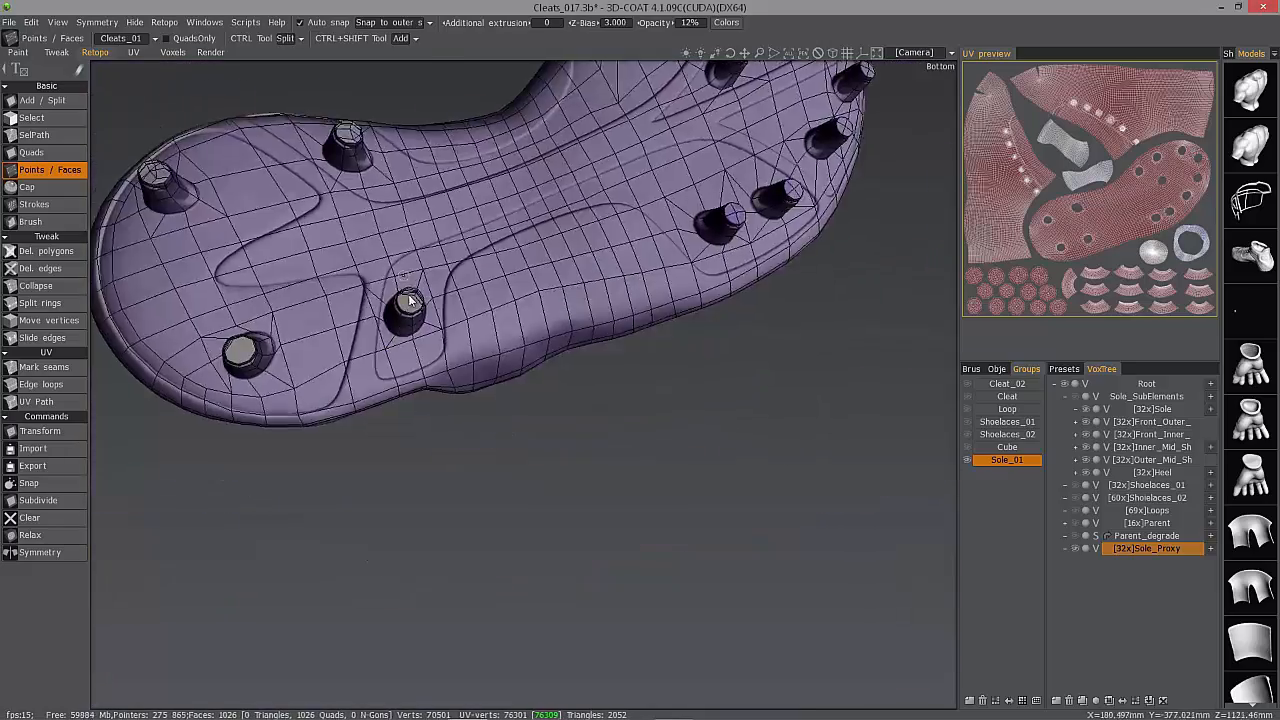
- Fill the open top of the stud in the middle of the forefoot with quads
{"action": "right_click_drag", "start_coordinate": [410, 302], "coordinate": [289, 277], "text": "alt"}
{"action": "left_click_drag", "start_coordinate": [289, 277], "coordinate": [629, 208], "text": "alt"}
{"action": "right_click_drag", "start_coordinate": [629, 208], "coordinate": [437, 357], "text": "alt"}
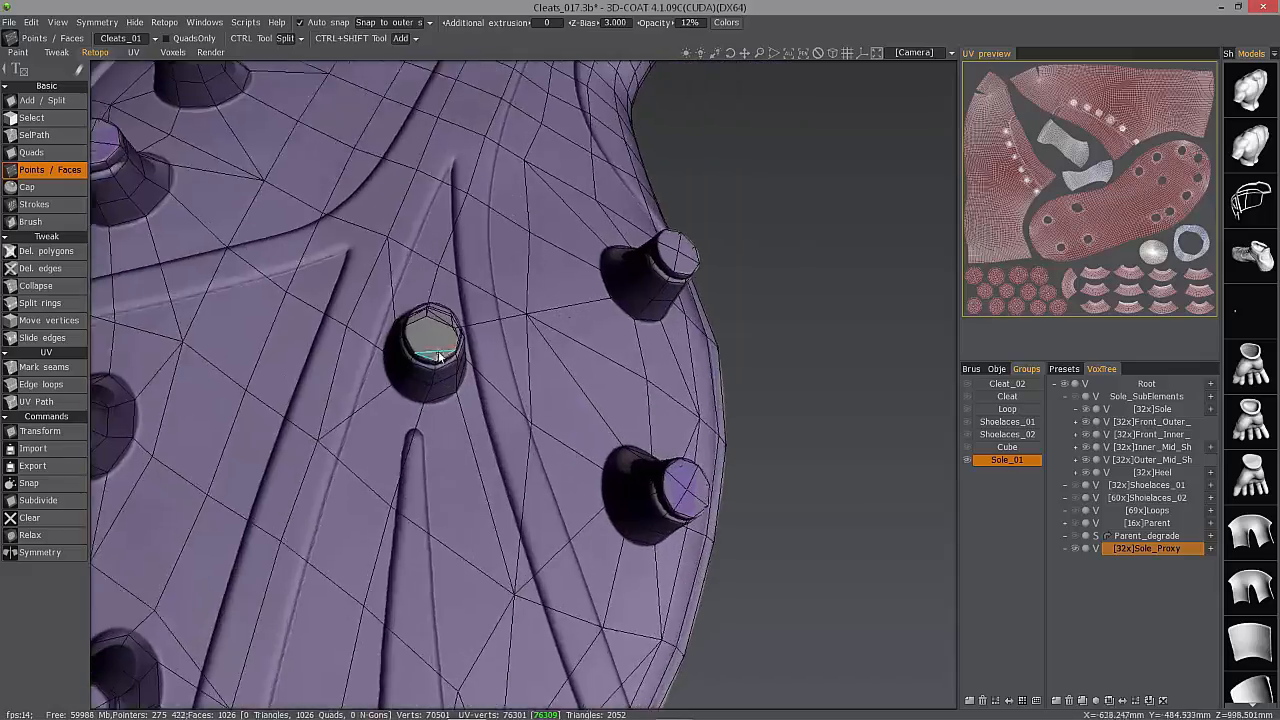
{"action": "left_click_drag", "start_coordinate": [437, 357], "coordinate": [433, 330], "text": "alt"}
{"action": "mouse_move", "coordinate": [433, 330]}
{"action": "right_mouse_down", "text": "alt"}
{"action": "mouse_move", "coordinate": [436, 348]}
{"action": "mouse_move", "coordinate": [457, 329]}
{"action": "right_mouse_up", "text": "alt"}
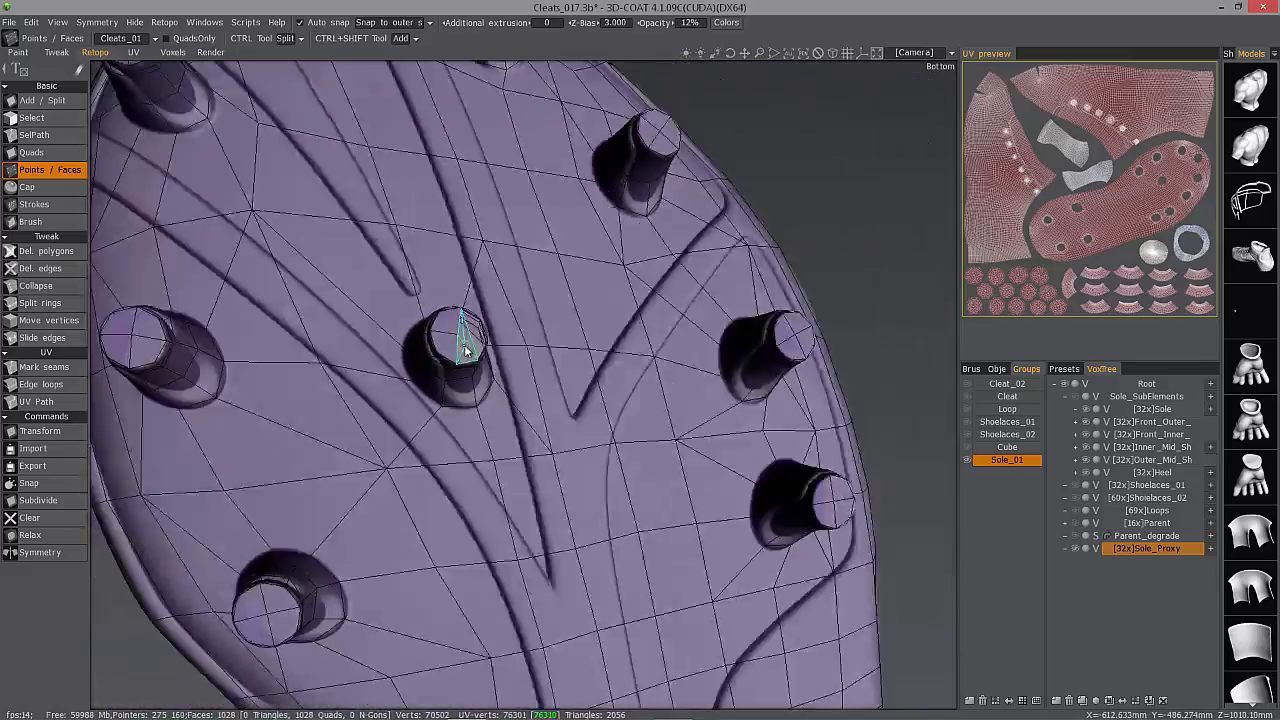
{"action": "left_click_drag", "start_coordinate": [457, 329], "coordinate": [480, 329], "text": "alt"}
{"action": "left_click", "coordinate": [466, 329]}
{"action": "mouse_move", "coordinate": [480, 329]}
{"action": "right_mouse_down", "text": "alt"}
{"action": "mouse_move", "coordinate": [472, 240]}
{"action": "mouse_move", "coordinate": [480, 323]}
{"action": "right_mouse_up", "text": "alt"}
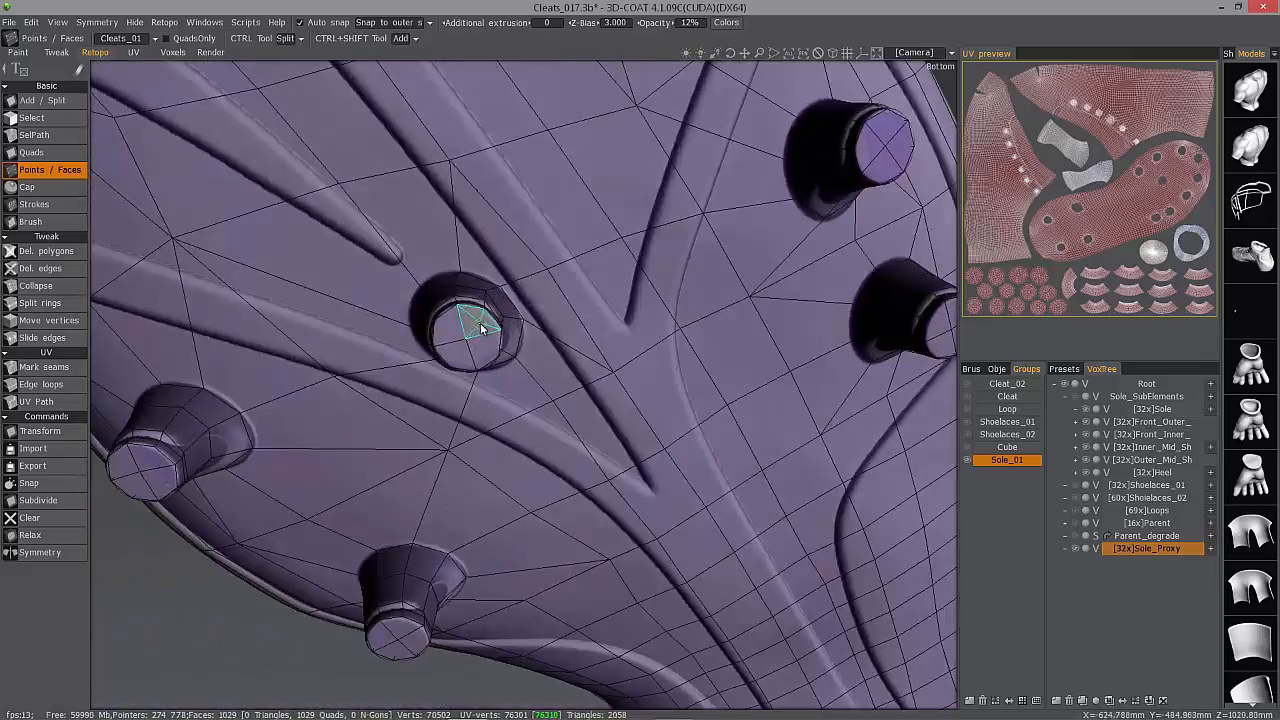
- Cap a stud at the heel's rounded end with quads, completing the fill with the Quads tool
{"action": "left_click_drag", "start_coordinate": [480, 323], "coordinate": [621, 378], "text": "alt"}
{"action": "right_click_drag", "start_coordinate": [621, 378], "coordinate": [498, 583], "text": "alt"}
{"action": "left_click", "coordinate": [486, 586]}
{"action": "left_click_drag", "start_coordinate": [498, 583], "coordinate": [465, 577], "text": "alt"}
{"action": "left_click", "coordinate": [478, 577]}
{"action": "right_click_drag", "start_coordinate": [465, 577], "coordinate": [486, 549], "text": "alt"}
{"action": "key", "text": "q"}
{"action": "left_click_drag", "start_coordinate": [486, 549], "coordinate": [664, 485], "text": "alt"}
{"action": "right_click_drag", "start_coordinate": [664, 485], "coordinate": [544, 568], "text": "alt"}
{"action": "middle_click_drag", "start_coordinate": [544, 568], "coordinate": [553, 290], "text": "alt"}
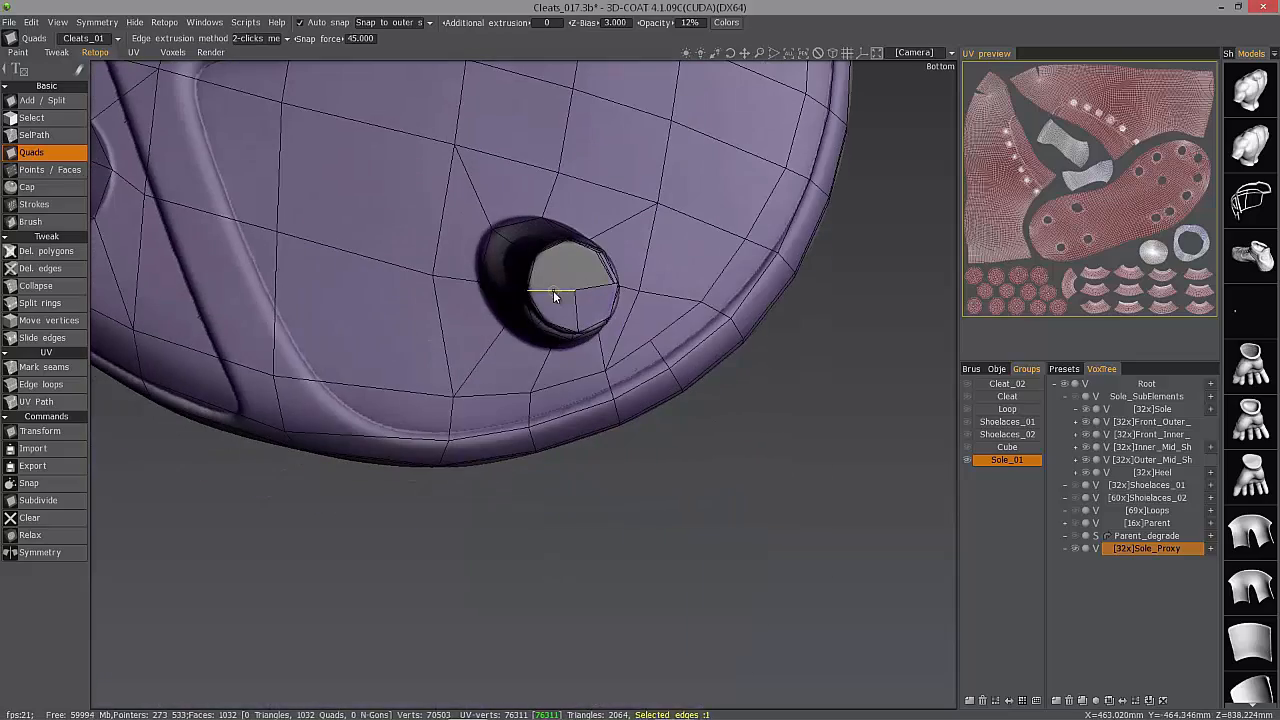
{"action": "left_click", "coordinate": [597, 257]}
- Fill the top of the heel stud nearest the arch with quads using the Quads tool
{"action": "left_click_drag", "start_coordinate": [597, 257], "coordinate": [560, 349], "text": "alt"}
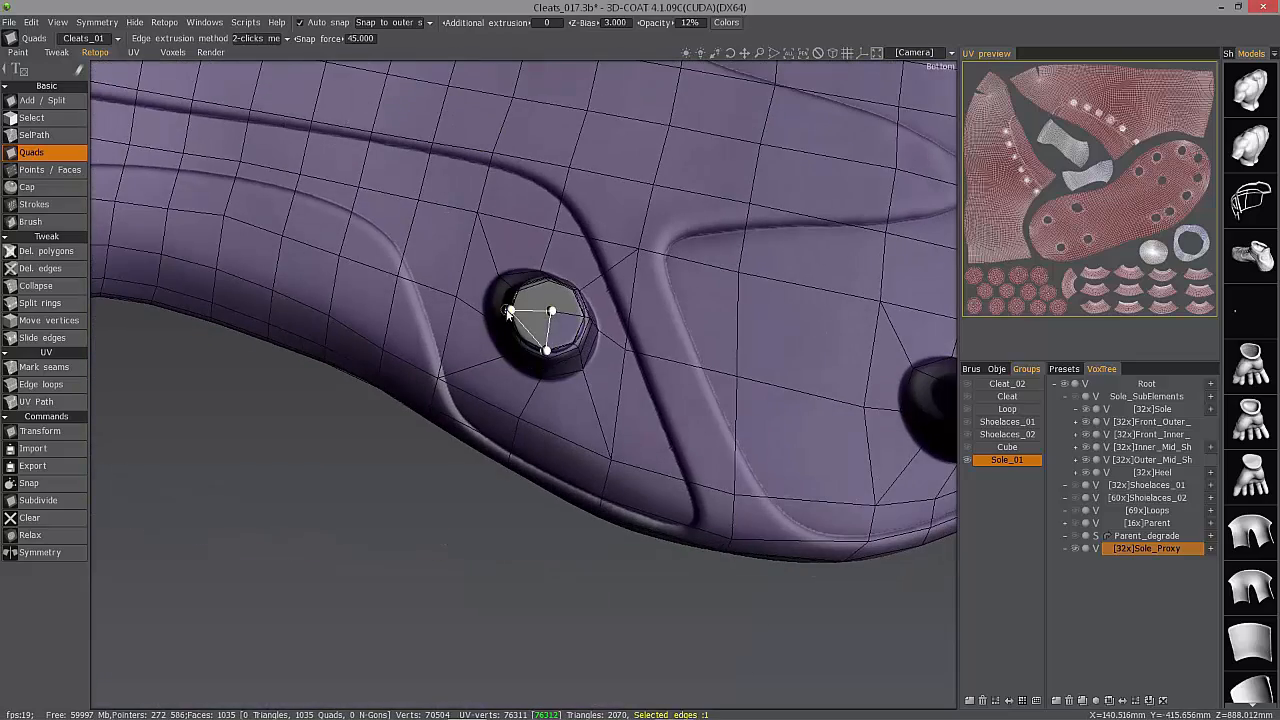
{"action": "left_click", "coordinate": [508, 313]}
{"action": "left_click_drag", "start_coordinate": [508, 313], "coordinate": [100, 191], "text": "alt"}
{"action": "left_click", "coordinate": [555, 244]}
{"action": "left_click", "coordinate": [498, 244]}
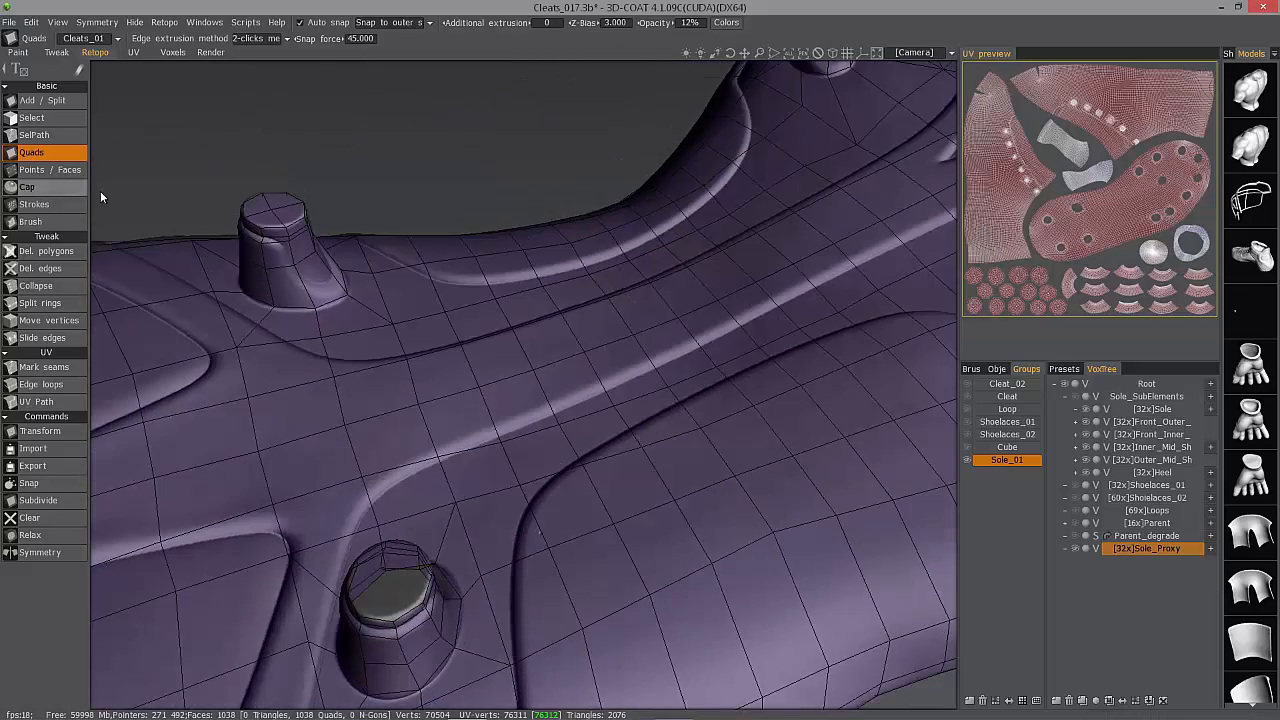
- Set the edge extrusion method to Parallel and cap the arch-side heel stud on the opposite edge with quads
{"action": "left_click", "coordinate": [257, 80]}
{"action": "left_click_drag", "start_coordinate": [330, 350], "coordinate": [363, 611], "text": "alt"}
{"action": "left_click", "coordinate": [419, 578]}
{"action": "left_click", "coordinate": [376, 583]}
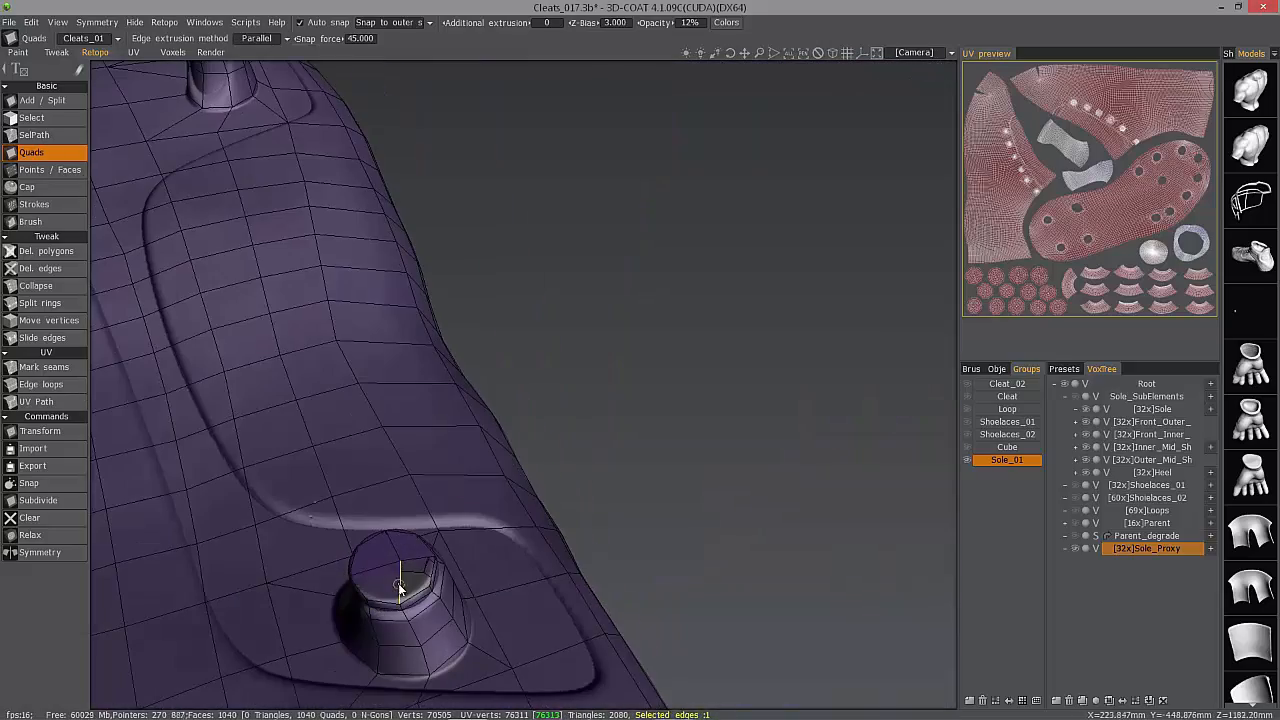
{"action": "left_click", "coordinate": [430, 580]}
- Fill the last open heel stud with quads and save an incremental version of the scene
{"action": "left_click_drag", "start_coordinate": [430, 580], "coordinate": [273, 468], "text": "alt"}
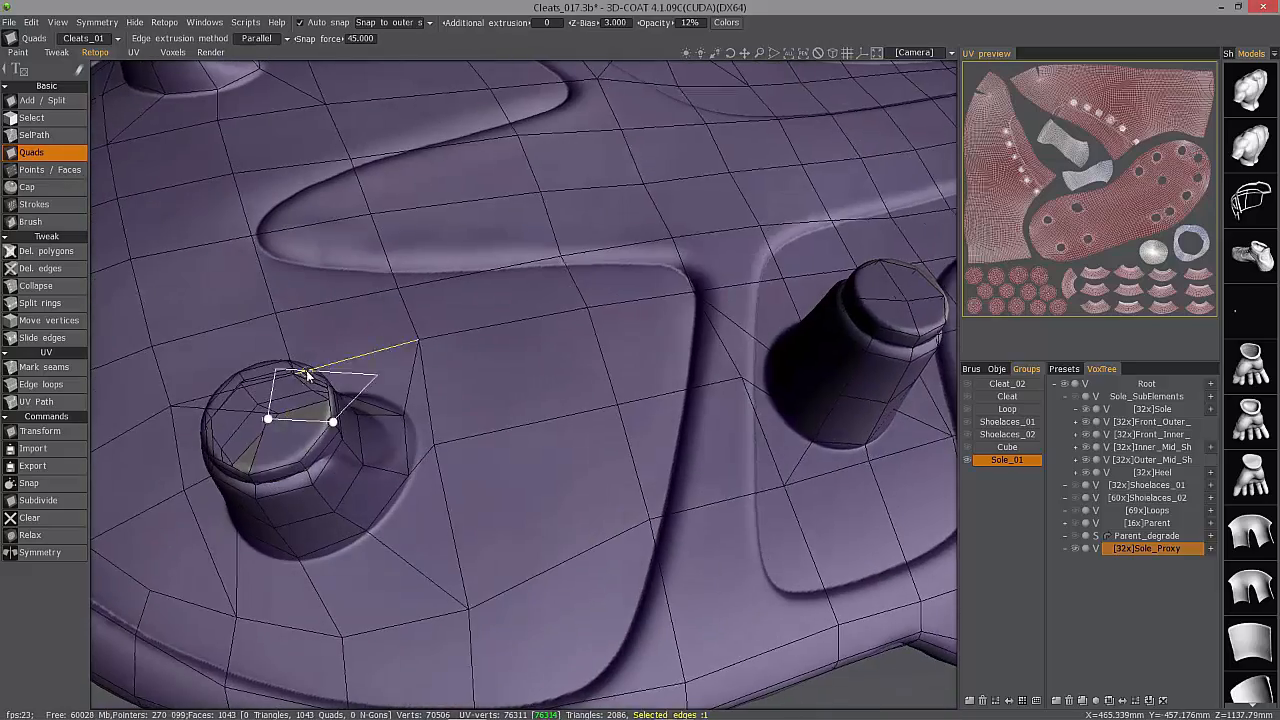
{"action": "left_click_drag", "start_coordinate": [308, 373], "coordinate": [306, 370], "text": "alt"}
{"action": "left_click_drag", "start_coordinate": [248, 386], "coordinate": [500, 390], "text": "alt"}
{"action": "left_click", "coordinate": [284, 338]}
{"action": "left_click", "coordinate": [295, 304]}
{"action": "key", "text": "ctrl+alt+s"}
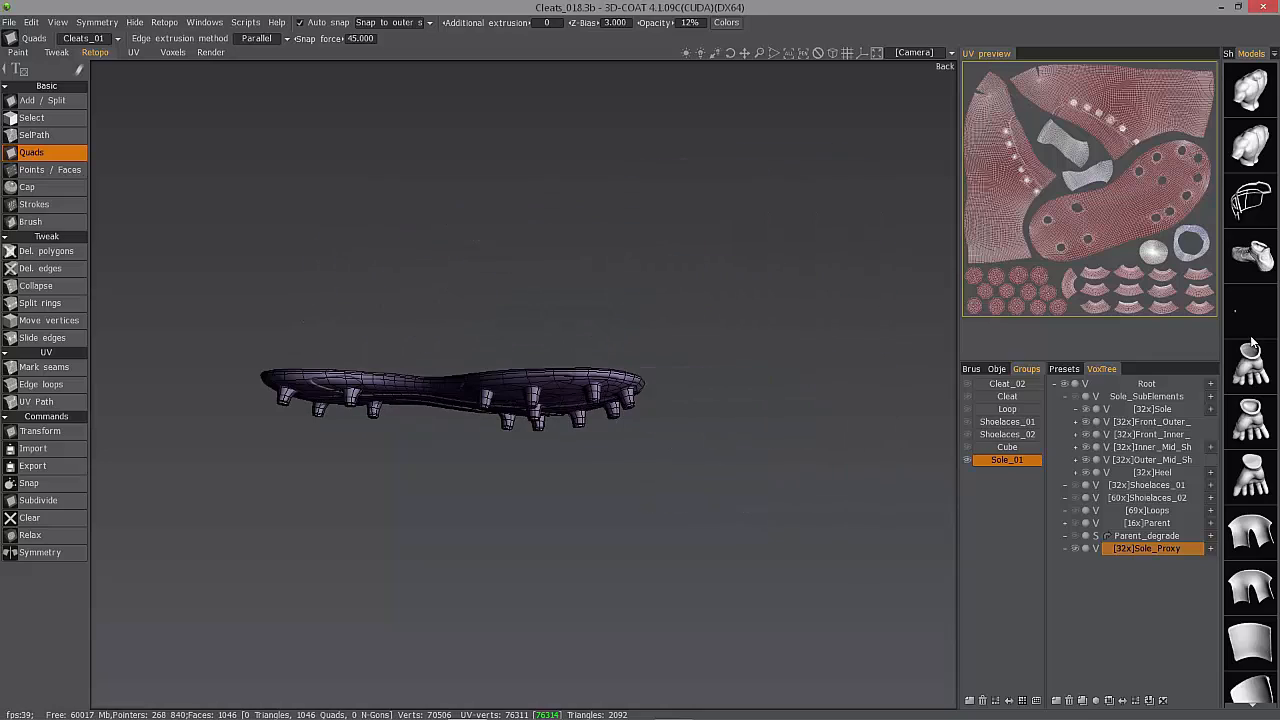
- Widen the side panels and bring the stored sole model into view in the Models palette
{"action": "left_click_drag", "start_coordinate": [957, 472], "coordinate": [874, 470]}
{"action": "left_click_drag", "start_coordinate": [1189, 439], "coordinate": [1193, 443]}
{"action": "scroll", "coordinate": [1245, 480], "scroll_direction": "down", "scroll_amount": 5}
{"action": "scroll", "coordinate": [1245, 475], "scroll_direction": "down", "scroll_amount": 3}
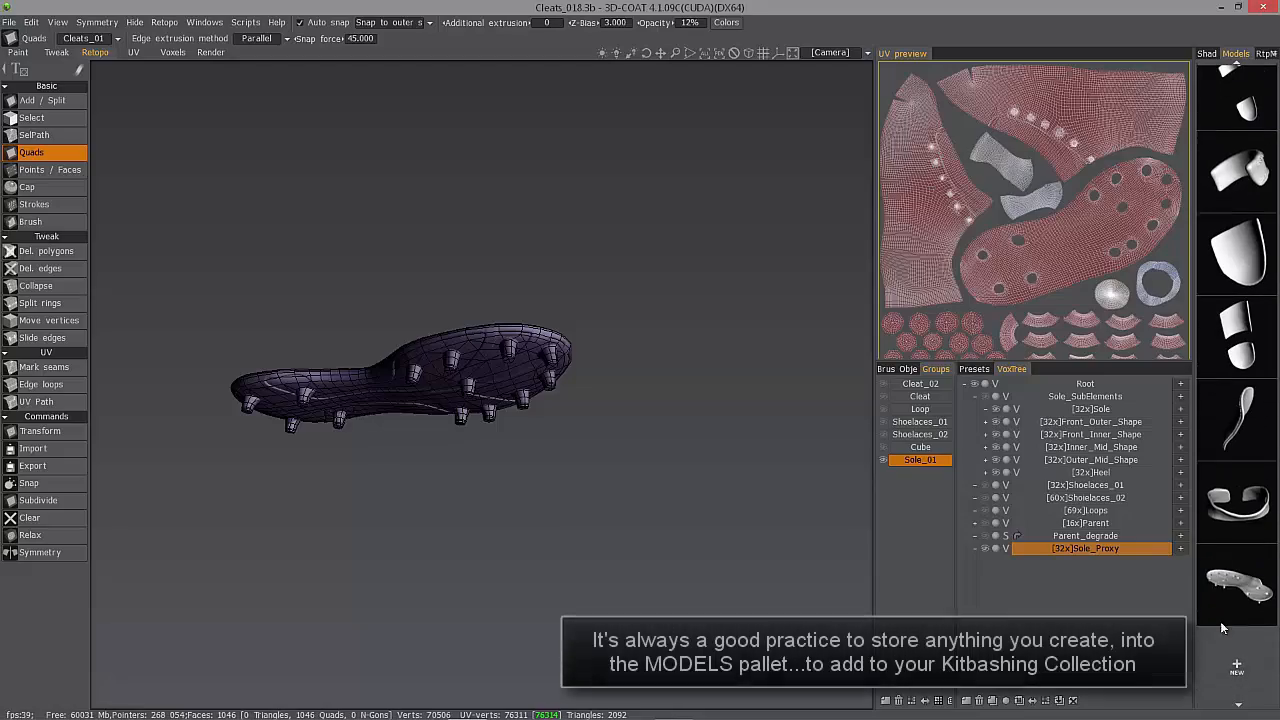
- Examine the sole's retopo mesh and the complete cleat with its shoelaces from several angles
{"action": "left_click_drag", "start_coordinate": [420, 520], "coordinate": [480, 512], "text": "alt"}
{"action": "scroll", "coordinate": [480, 512], "scroll_direction": "up", "scroll_amount": 5}
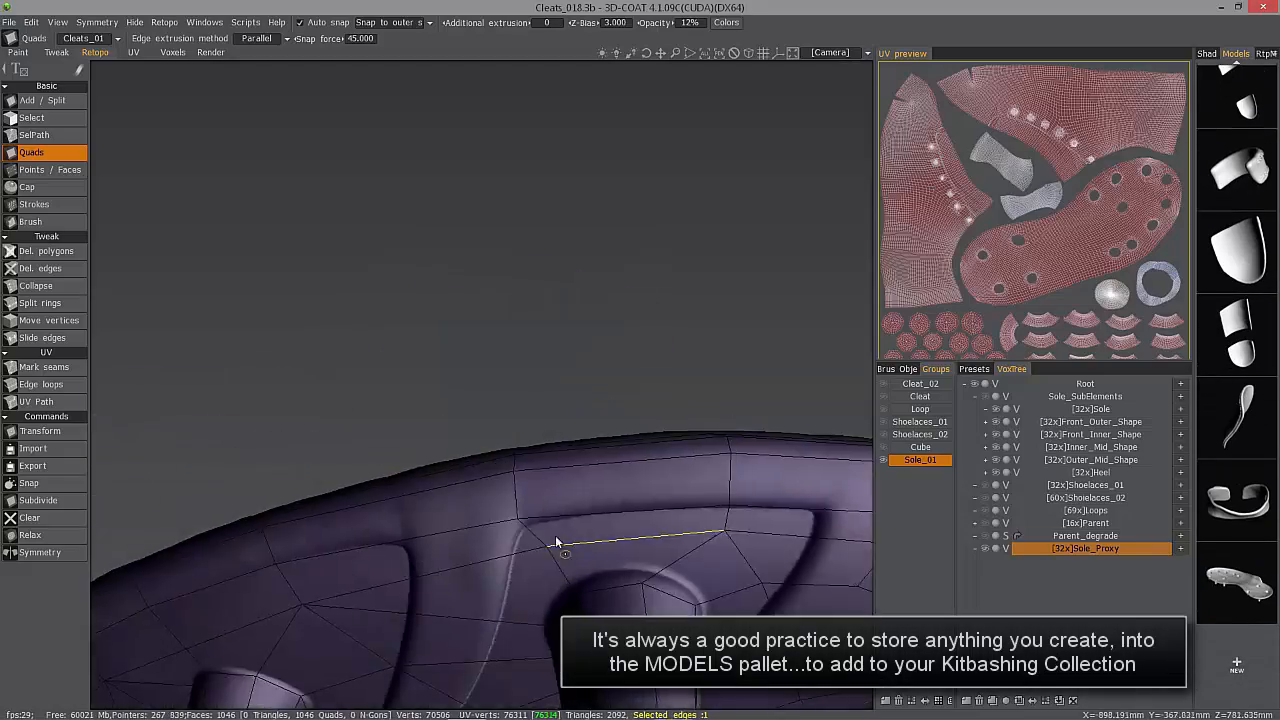
{"action": "mouse_move", "coordinate": [557, 540]}
{"action": "left_mouse_down", "text": "alt"}
{"action": "mouse_move", "coordinate": [443, 543]}
{"action": "mouse_move", "coordinate": [612, 540]}
{"action": "mouse_move", "coordinate": [517, 482]}
{"action": "mouse_move", "coordinate": [414, 443]}
{"action": "mouse_move", "coordinate": [270, 413]}
{"action": "left_mouse_up", "text": "alt"}
{"action": "key", "text": "shift"}
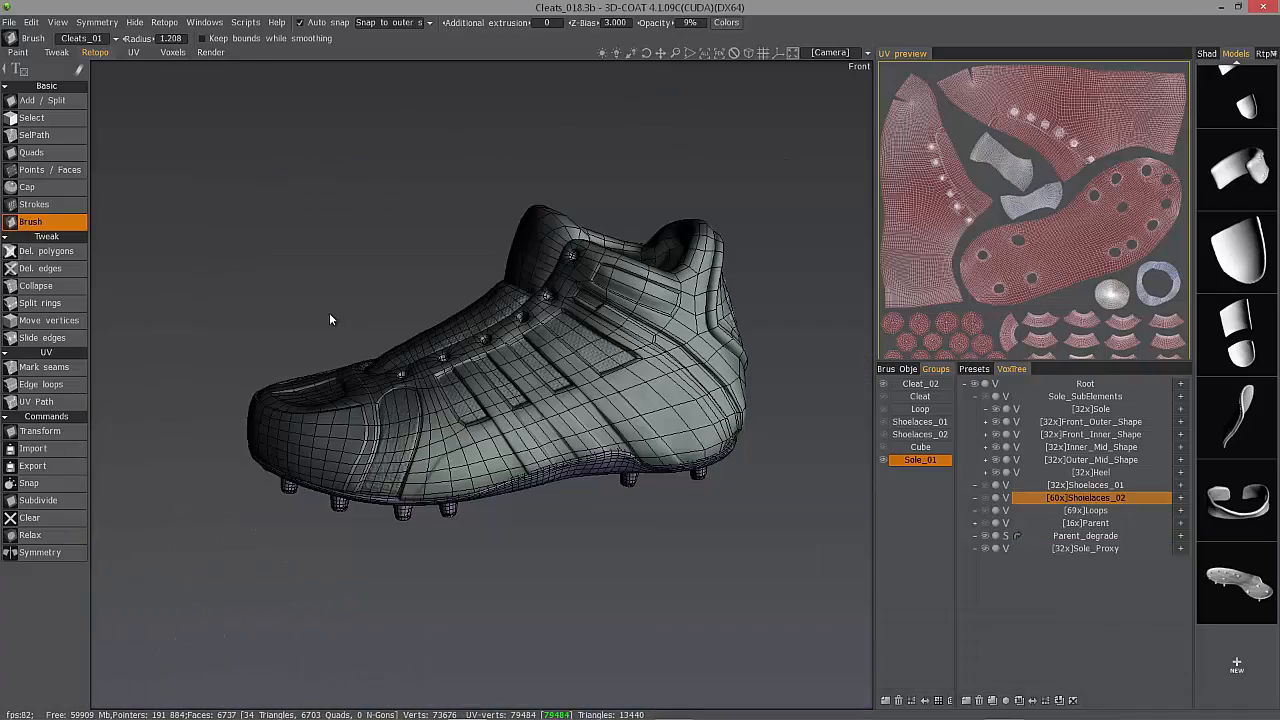
{"action": "left_click_drag", "start_coordinate": [567, 358], "coordinate": [452, 441], "text": "alt"}
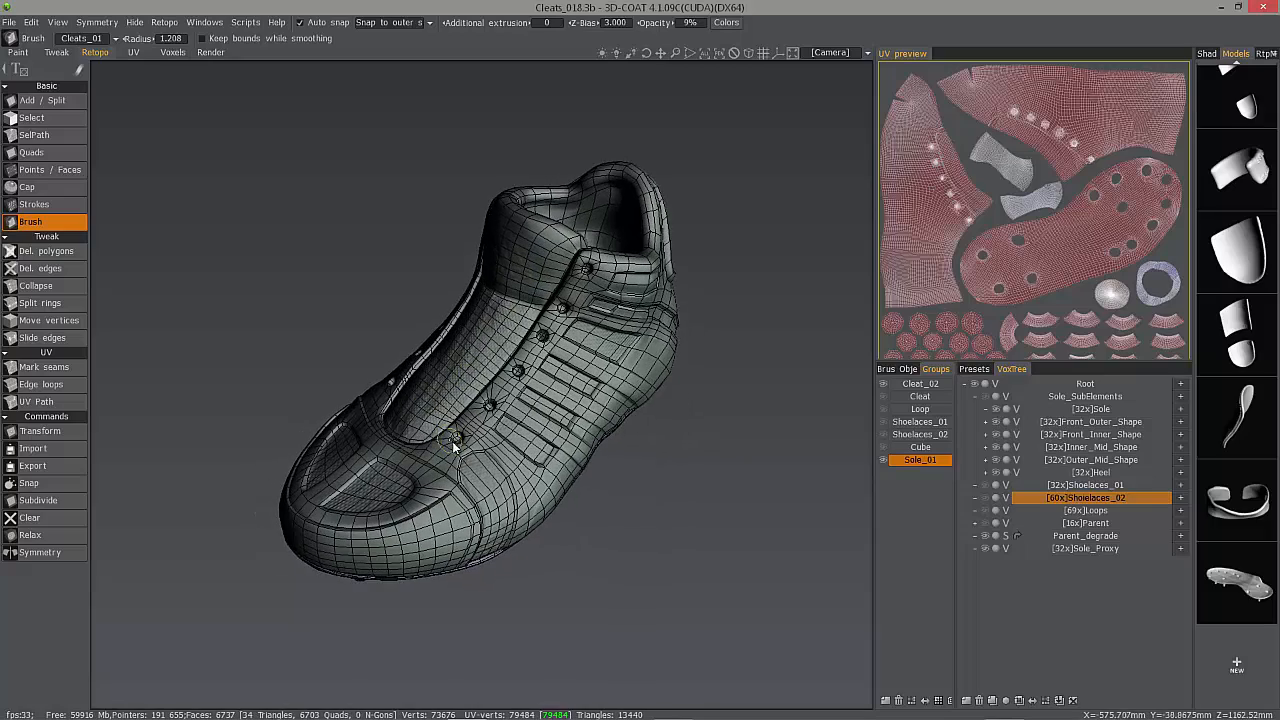
{"action": "left_click_drag", "start_coordinate": [508, 276], "coordinate": [430, 330], "text": "alt"}
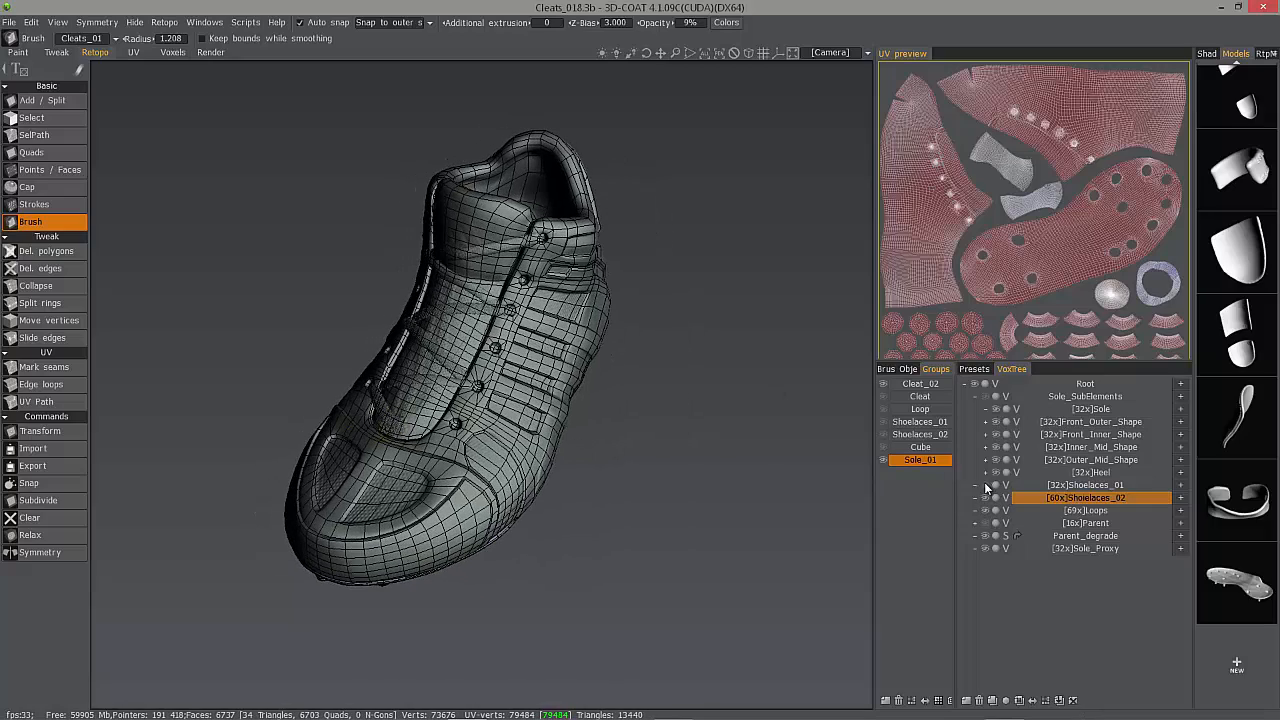
{"action": "left_click_drag", "start_coordinate": [455, 395], "coordinate": [400, 420], "text": "alt"}
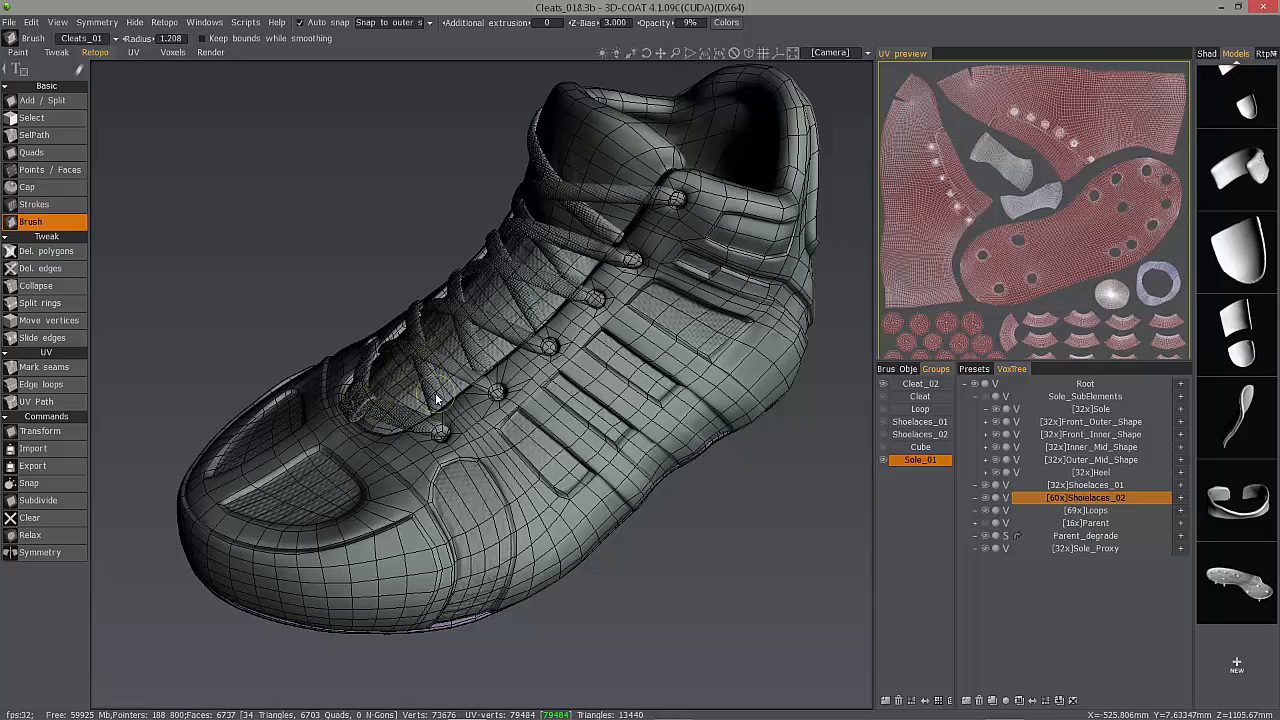
{"action": "scroll", "coordinate": [380, 437], "scroll_direction": "down", "scroll_amount": 3}
{"action": "left_click_drag", "start_coordinate": [380, 437], "coordinate": [778, 428], "text": "alt"}
{"action": "middle_click_drag", "start_coordinate": [719, 448], "coordinate": [434, 429], "text": "alt"}
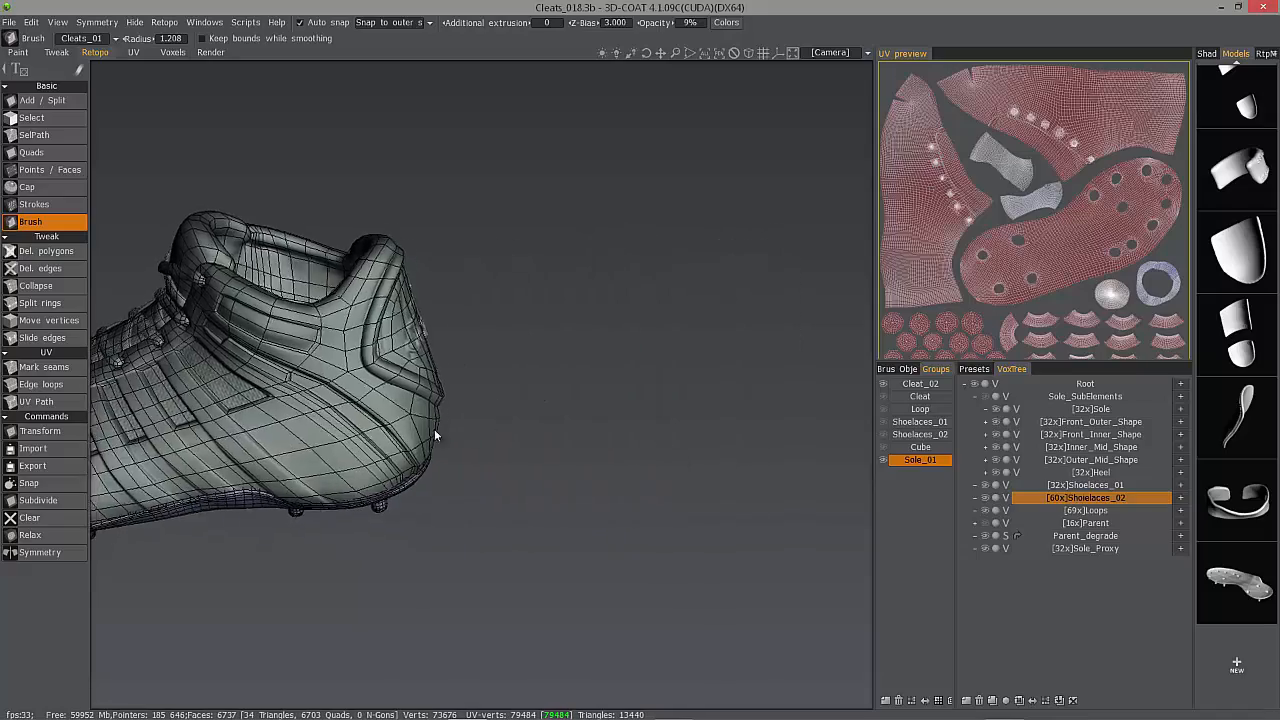
{"action": "left_click_drag", "start_coordinate": [434, 429], "coordinate": [375, 428], "text": "alt"}
{"action": "middle_click_drag", "start_coordinate": [300, 426], "coordinate": [541, 412], "text": "alt"}
{"action": "left_click_drag", "start_coordinate": [541, 412], "coordinate": [484, 461], "text": "alt"}
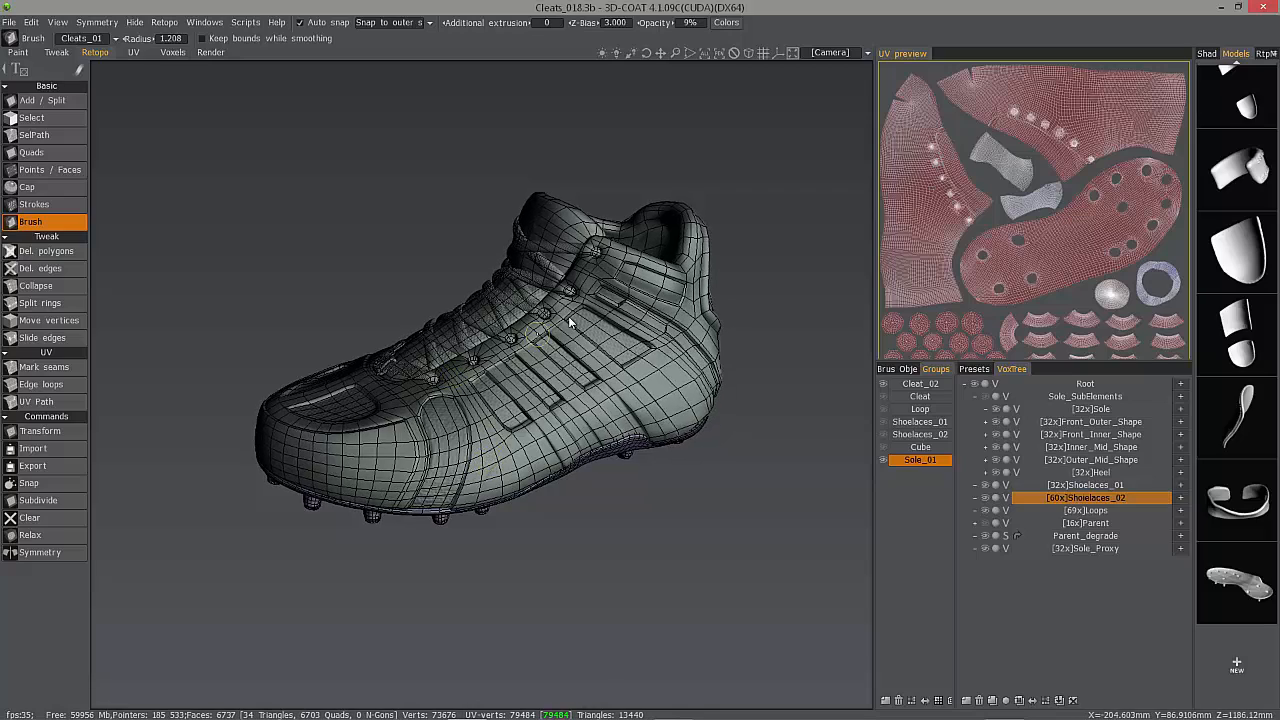
{"action": "left_click_drag", "start_coordinate": [570, 322], "coordinate": [610, 275], "text": "alt"}
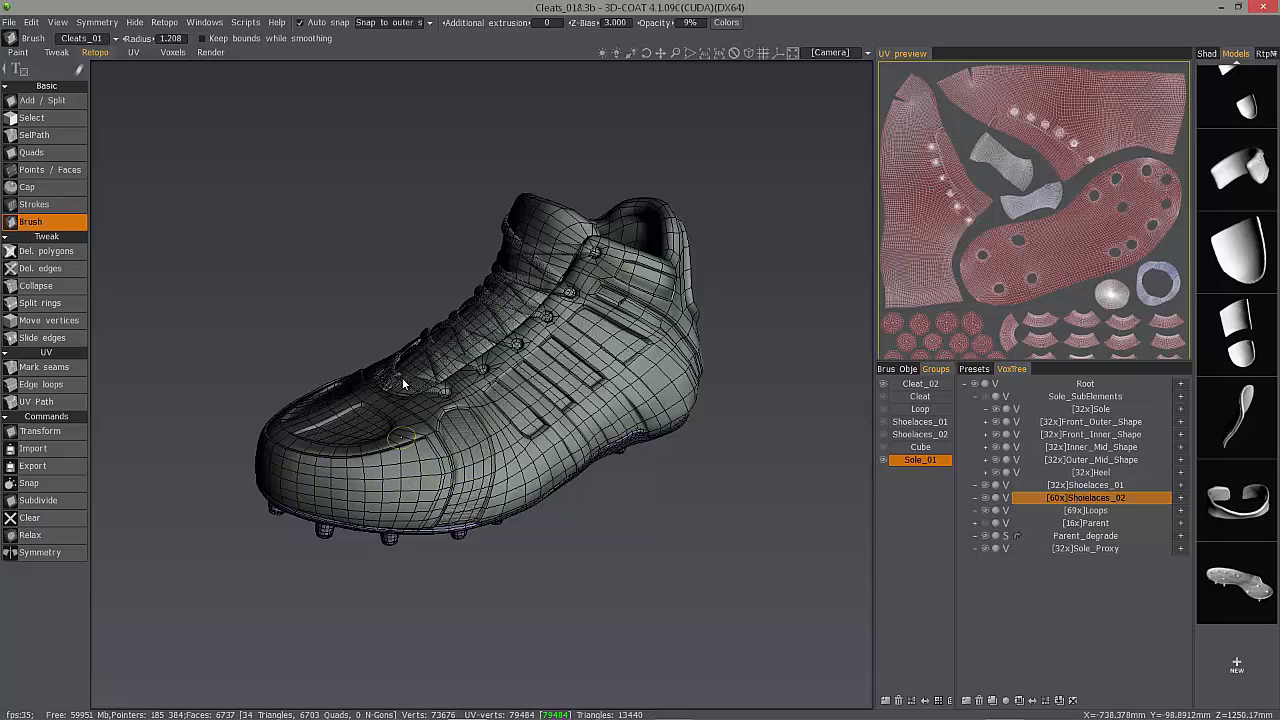
{"action": "left_click_drag", "start_coordinate": [192, 469], "coordinate": [690, 396]}
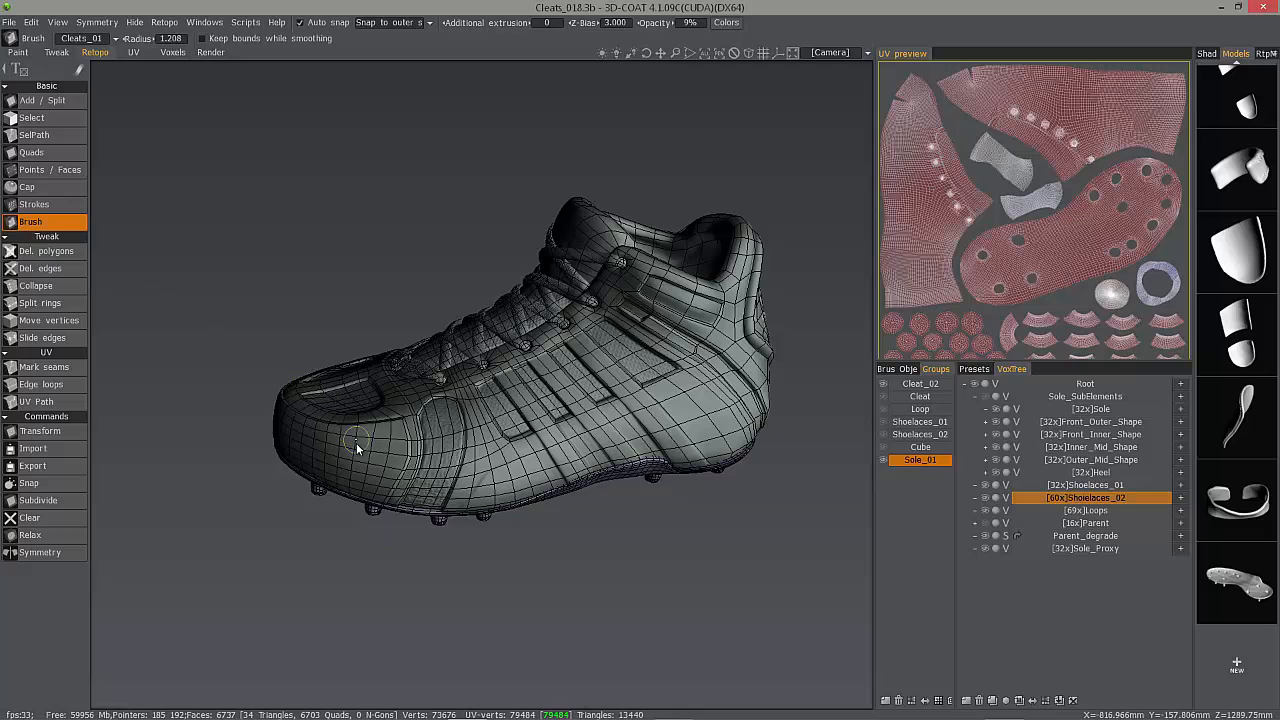
{"action": "left_click_drag", "start_coordinate": [367, 446], "coordinate": [864, 443]}
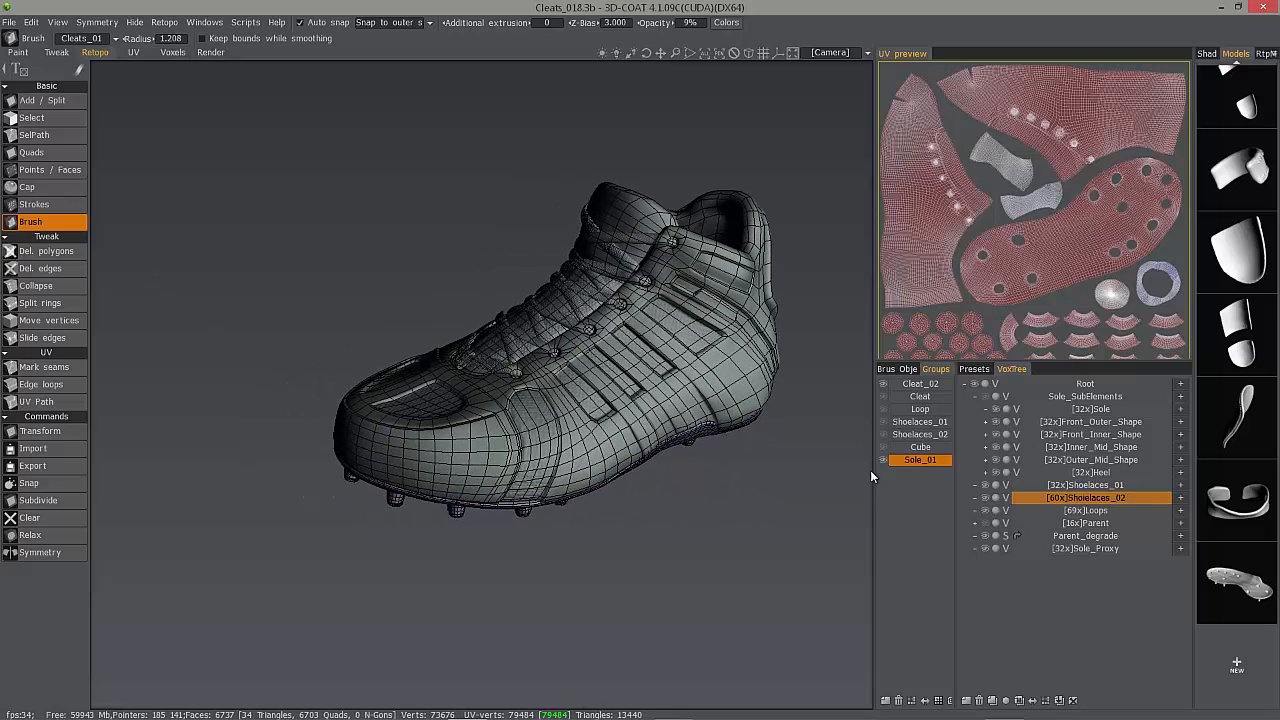
- Hide the Cleat_02 retopo group and the Parent_degrade volume, and adjust the widths of the group and volume lists
{"action": "left_click_drag", "start_coordinate": [956, 491], "coordinate": [994, 492]}
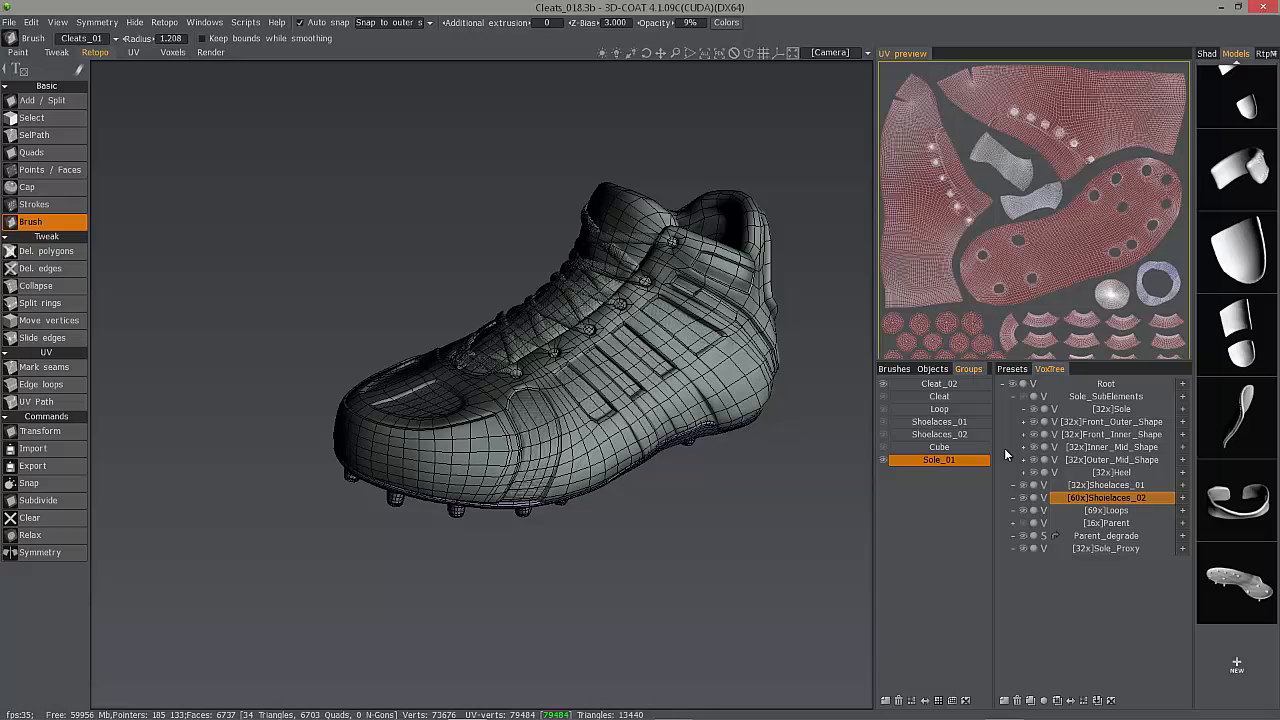
{"action": "left_click", "coordinate": [883, 385]}
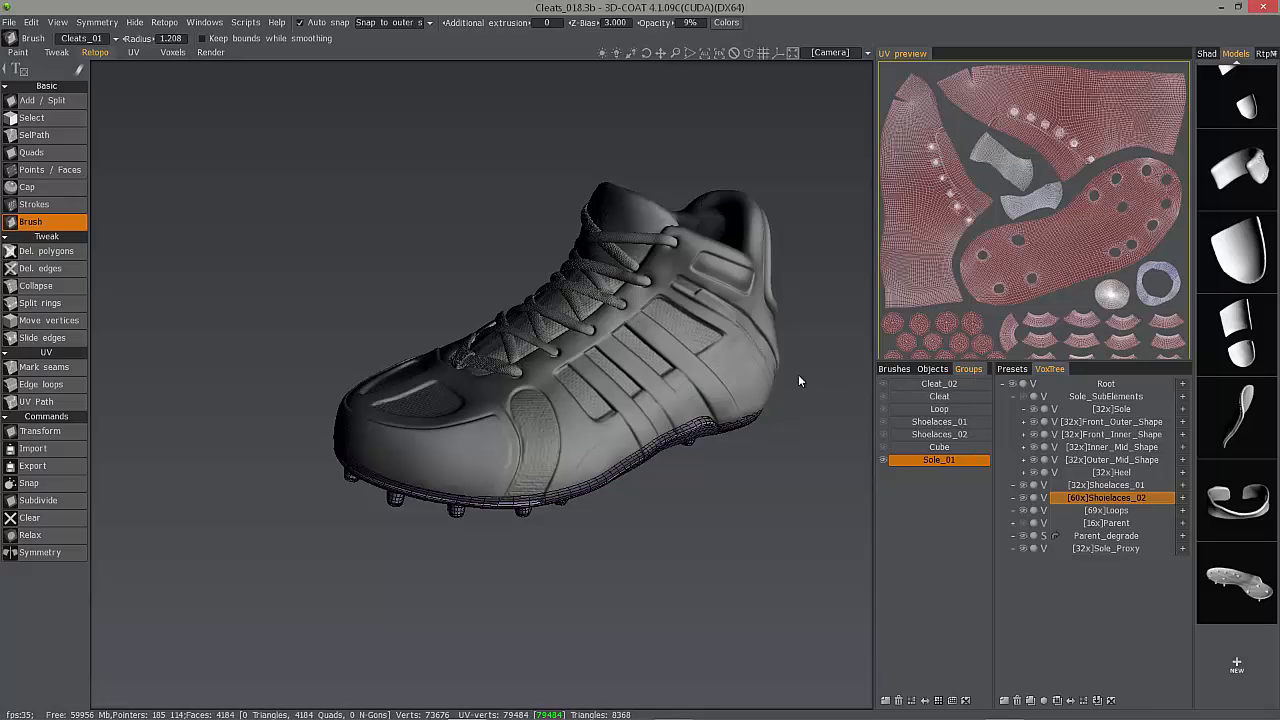
{"action": "left_click", "coordinate": [1023, 537]}
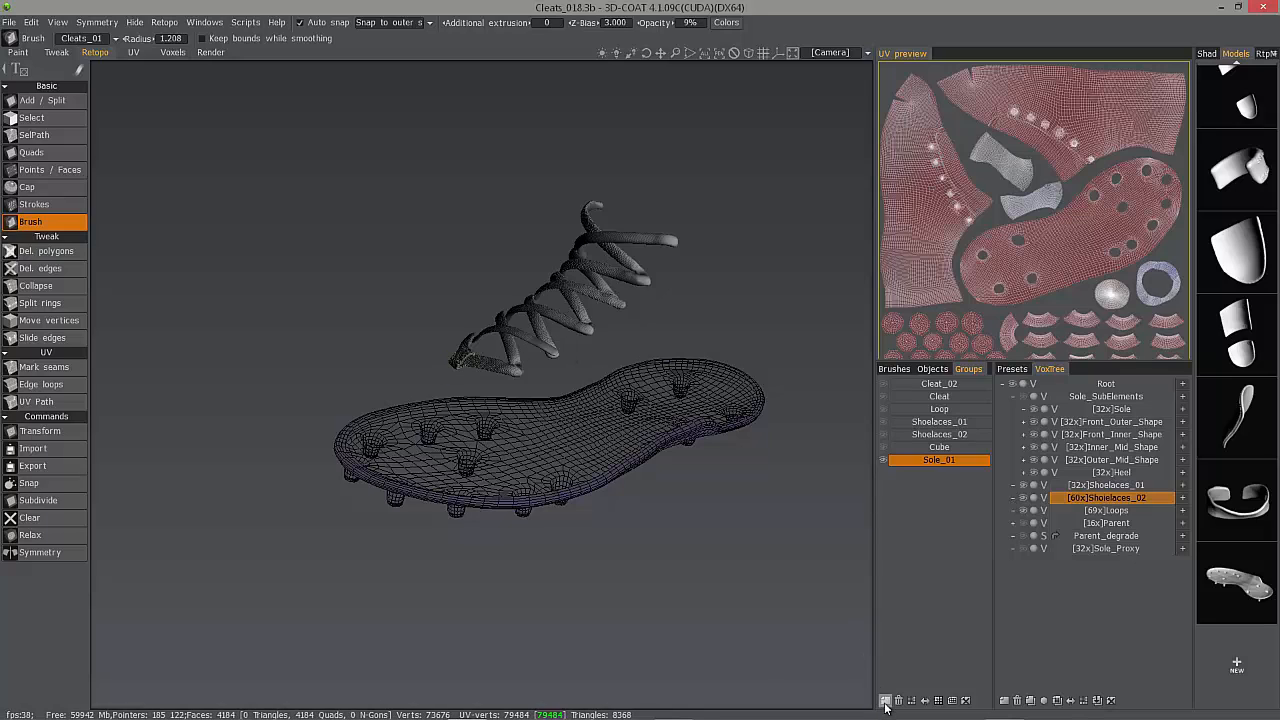
{"action": "left_click", "coordinate": [931, 459]}
{"action": "left_click_drag", "start_coordinate": [996, 509], "coordinate": [1010, 506]}
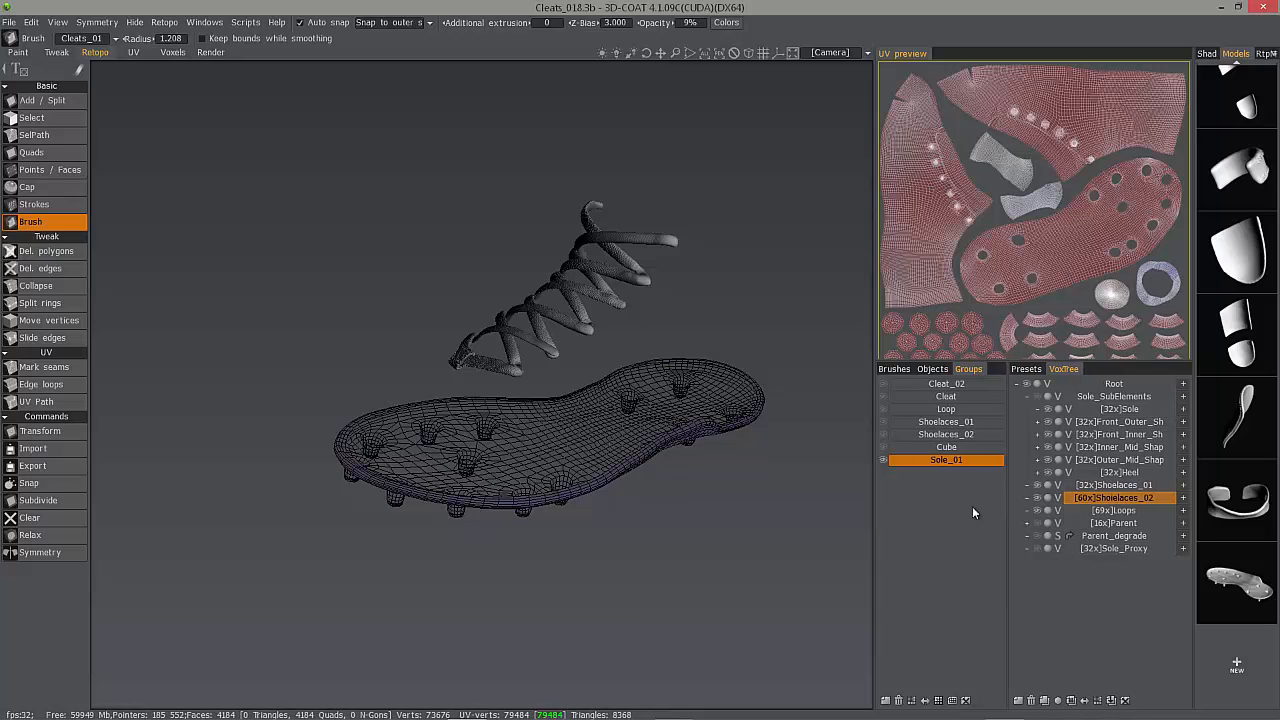
{"action": "left_click_drag", "start_coordinate": [874, 506], "coordinate": [858, 504]}
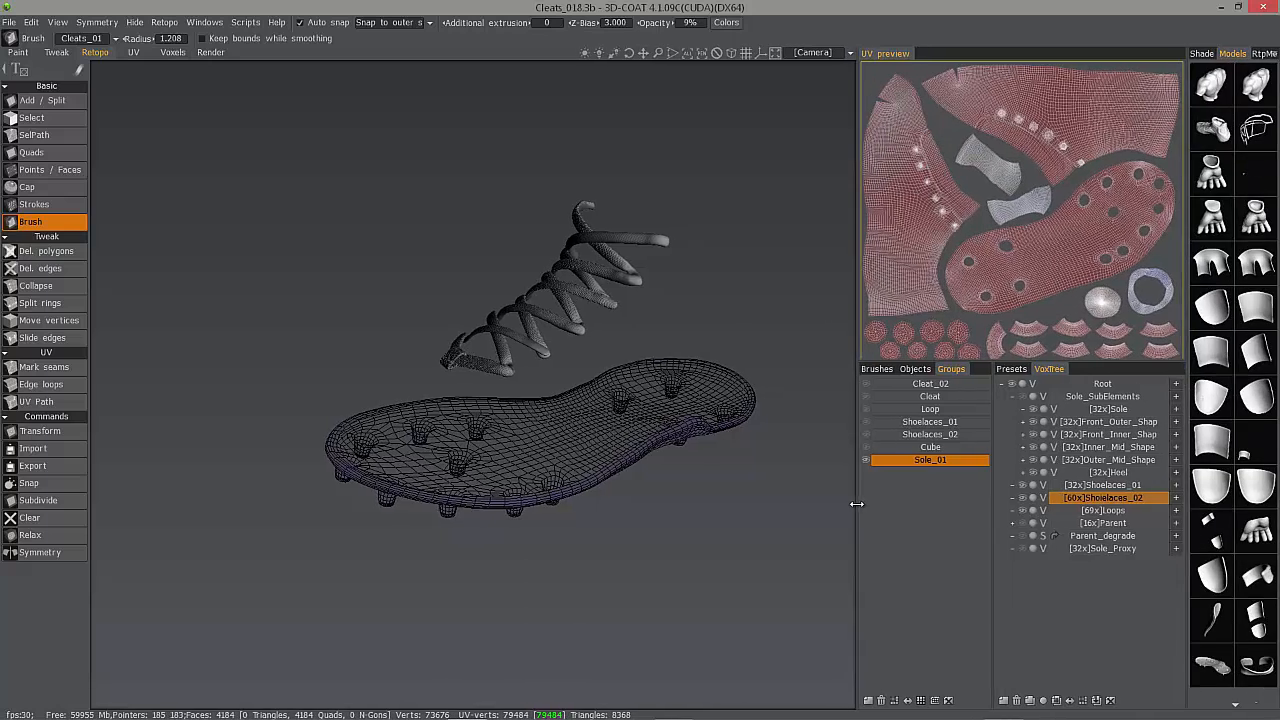
- Hide the Sole_01 retopo group and the Loops and Shoelaces_02 volumes, leaving only Shoelaces_01 displayed
{"action": "left_click", "coordinate": [1095, 511]}
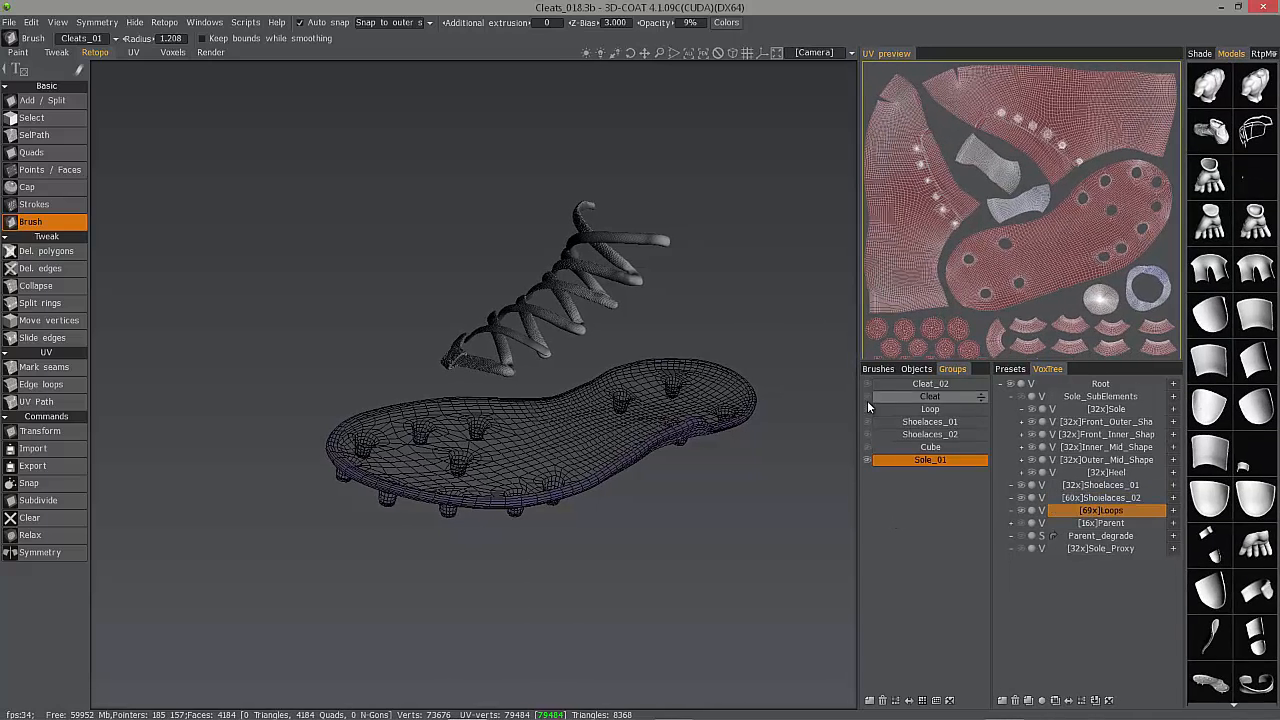
{"action": "left_click", "coordinate": [867, 460]}
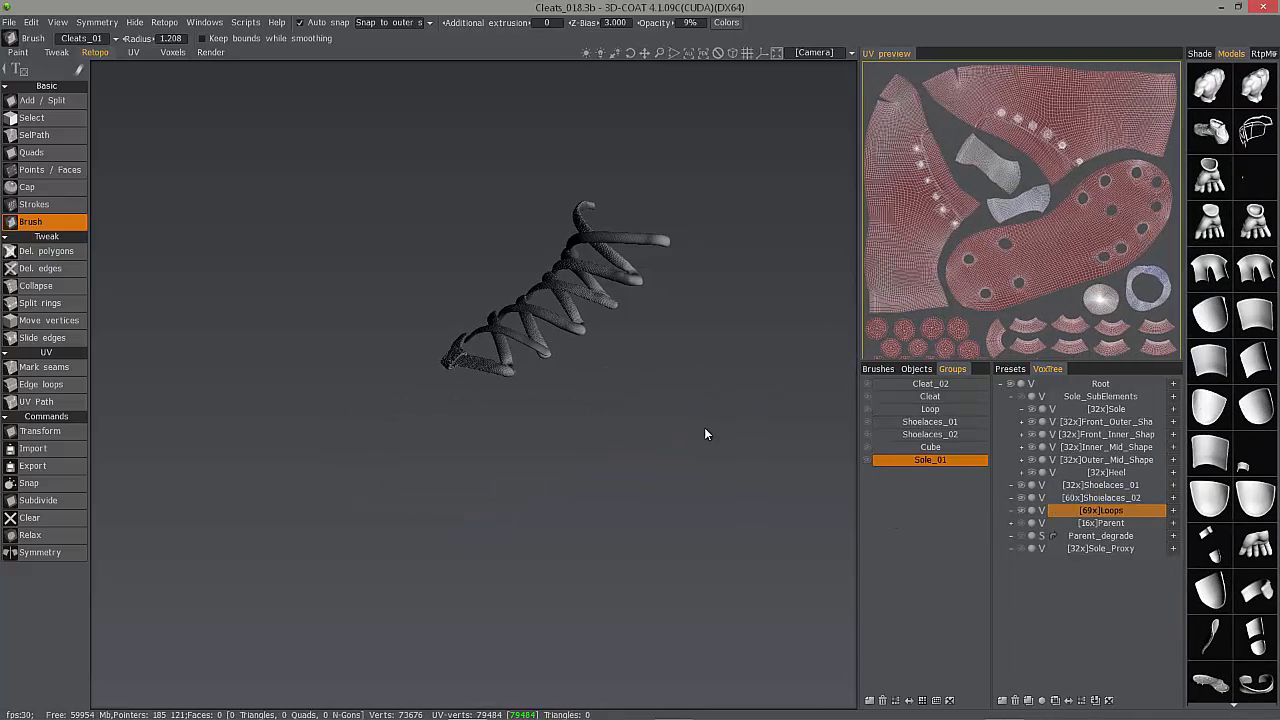
{"action": "left_click", "coordinate": [1021, 511]}
{"action": "left_click", "coordinate": [1021, 498]}
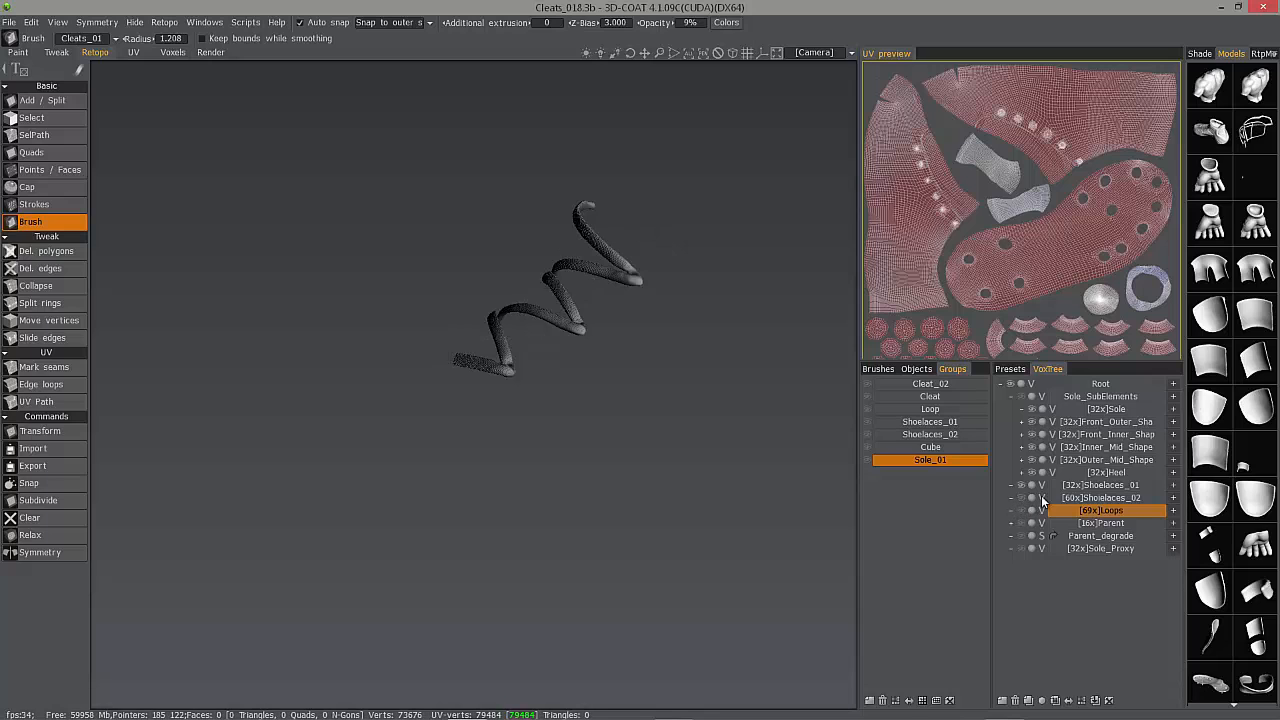
- Start AUTOPO for the Shoelaces_01 volume and look through the auto-retopo guide on correct guide placement
{"action": "left_click", "coordinate": [1105, 485]}
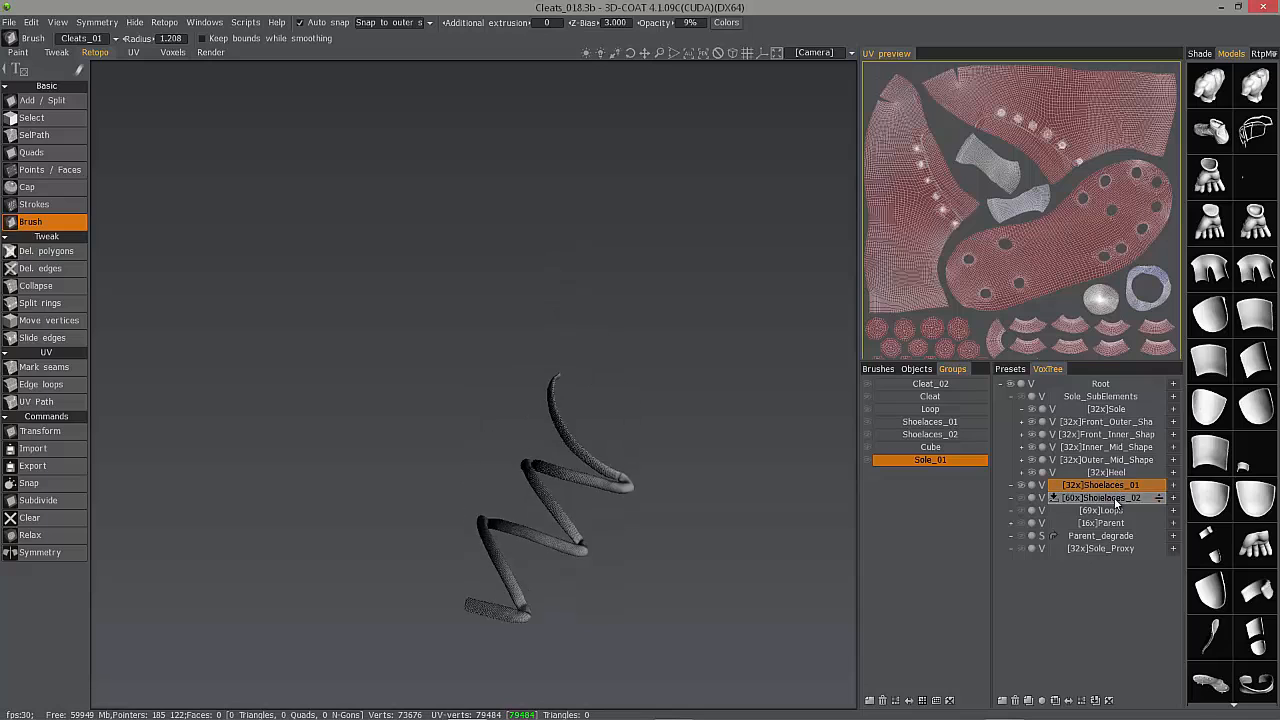
{"action": "right_click", "coordinate": [1096, 484]}
{"action": "mouse_move", "coordinate": [1050, 510]}
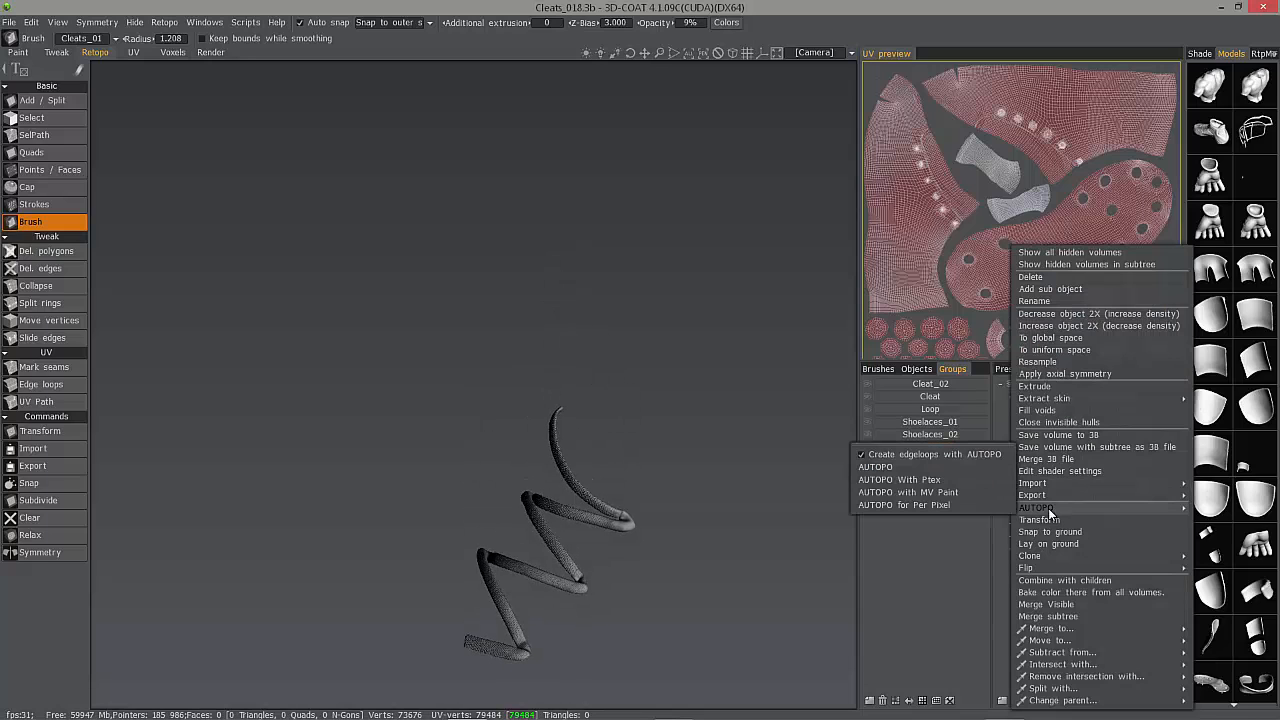
{"action": "left_click", "coordinate": [876, 468]}
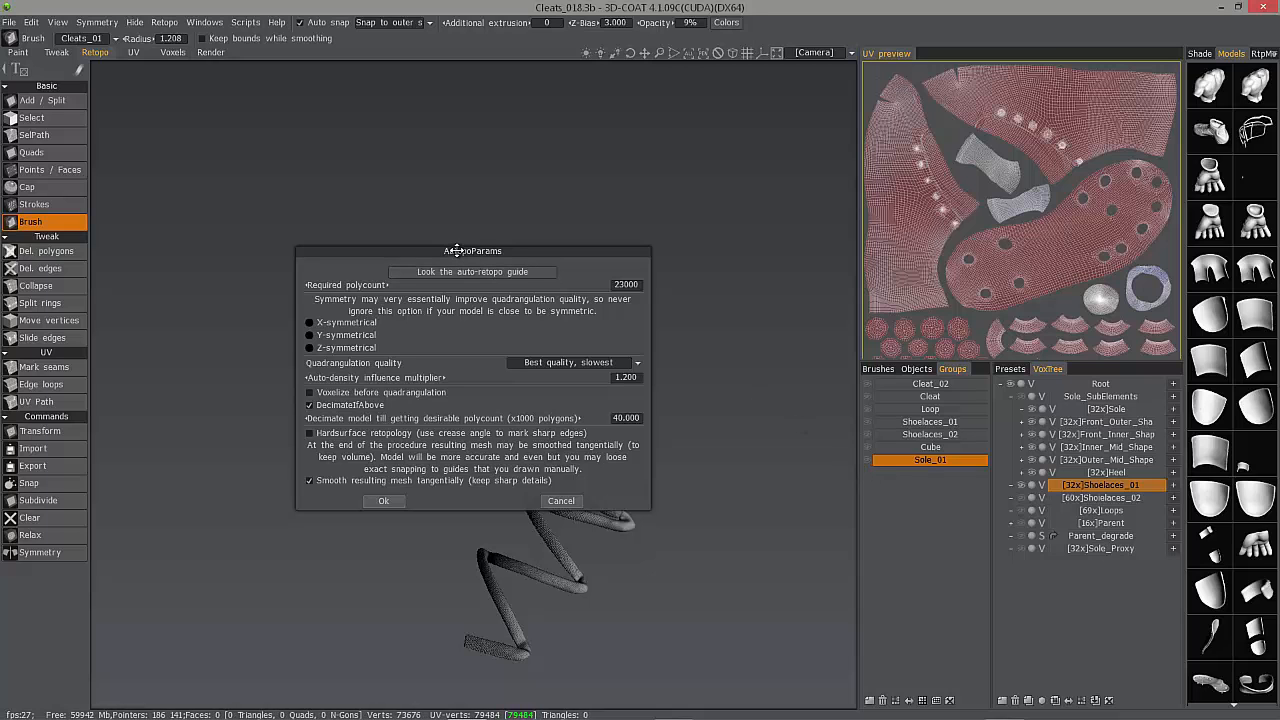
{"action": "left_click_drag", "start_coordinate": [455, 250], "coordinate": [648, 94]}
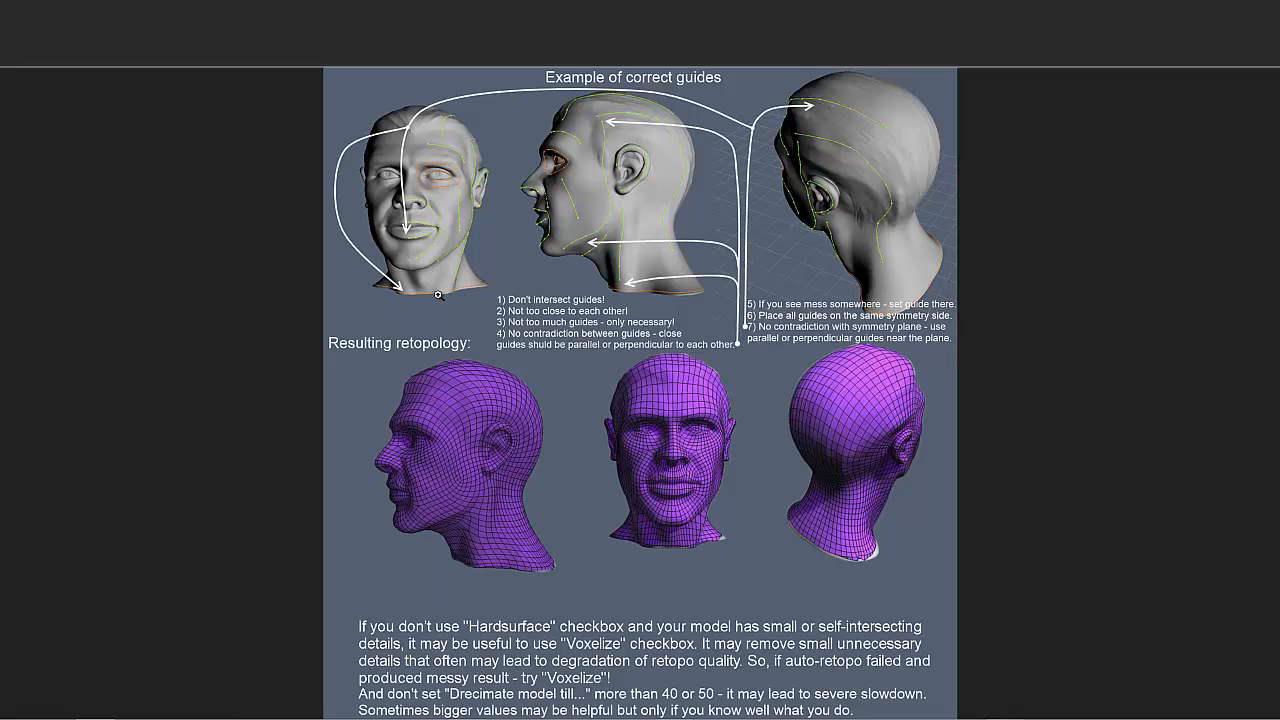
{"action": "key", "text": "alt+Tab"}
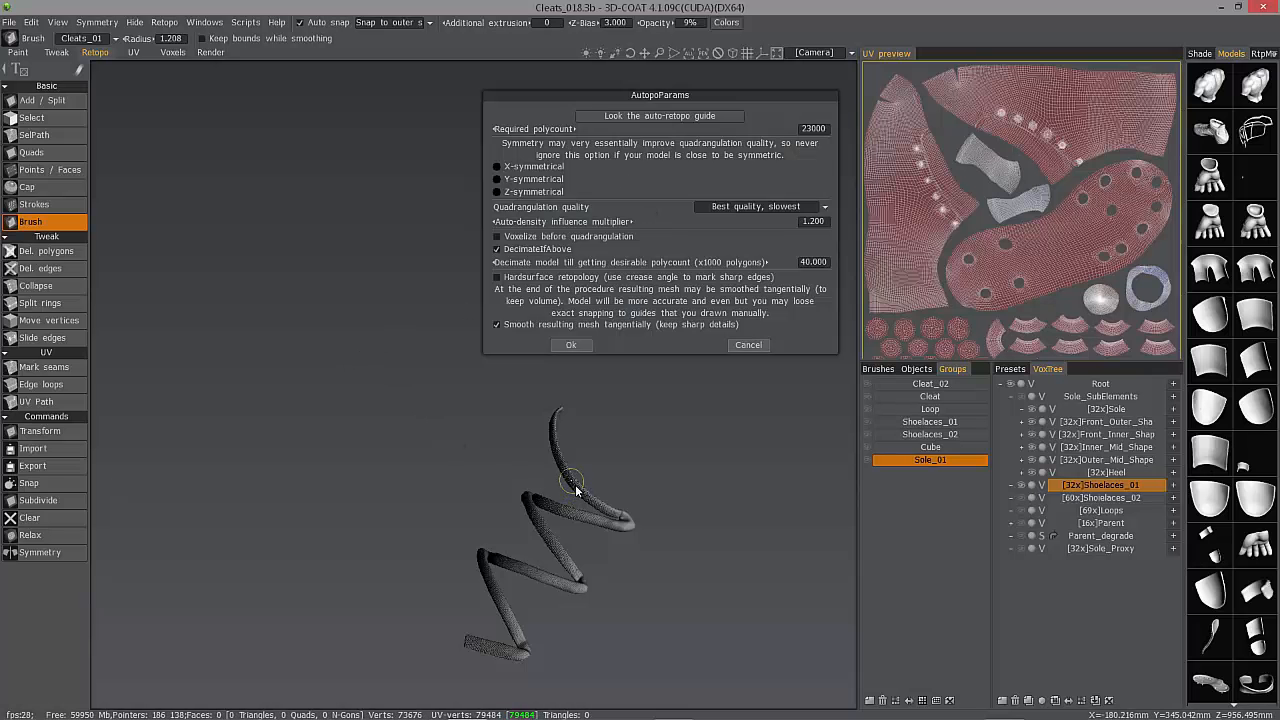
- Set the required polycount to 8000 and run AUTOPO on Shoelaces_01 without density painting or guide strokes
{"action": "left_click", "coordinate": [814, 129]}
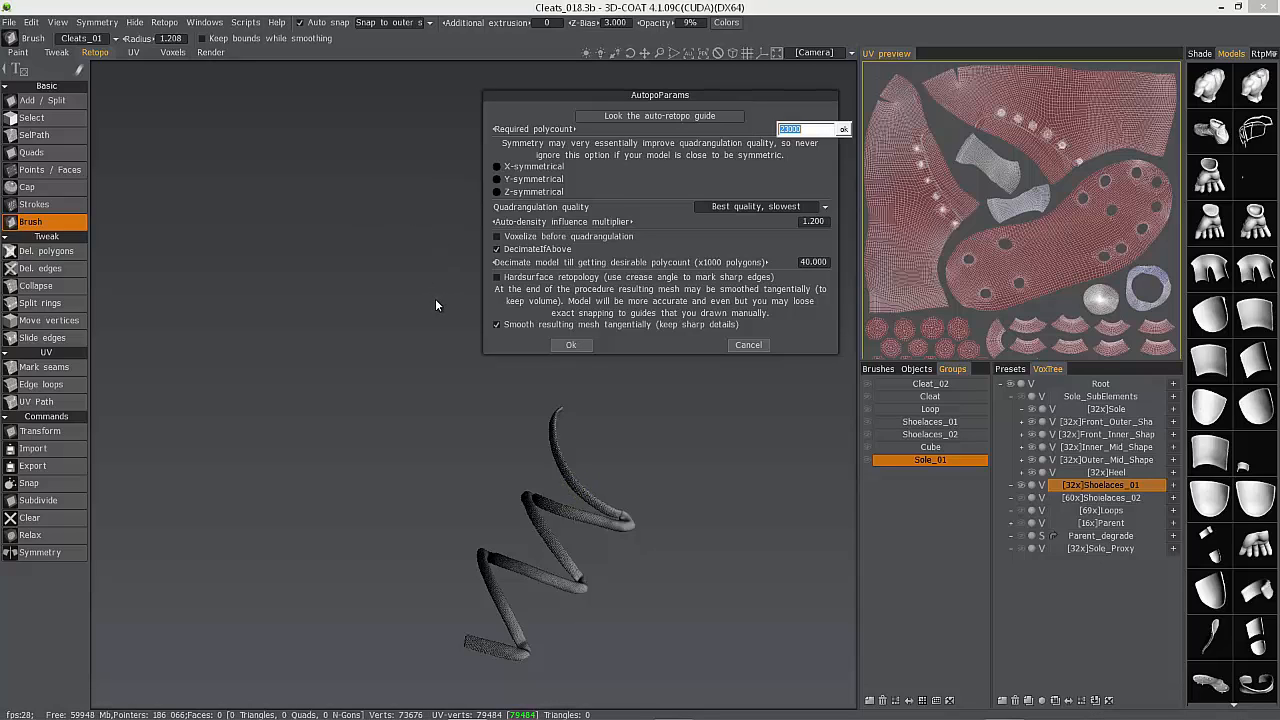
{"action": "type", "text": "8000"}
{"action": "key", "text": "Return"}
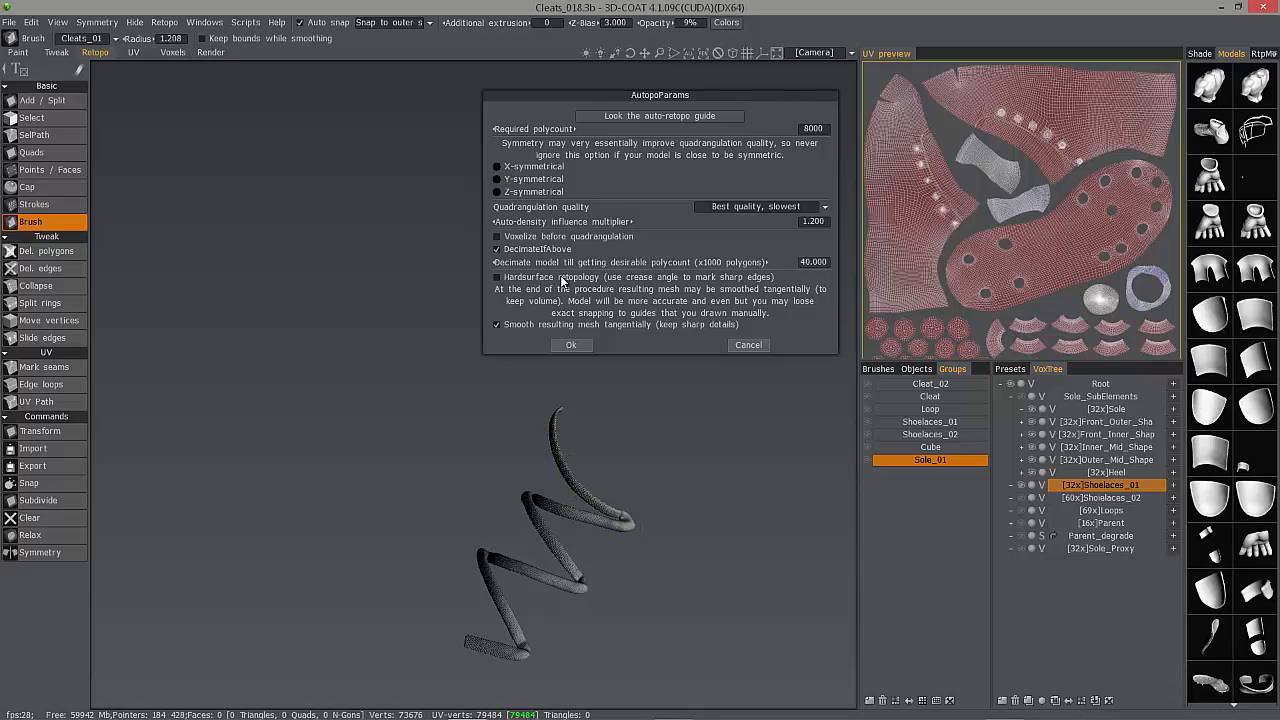
{"action": "left_click", "coordinate": [568, 345]}
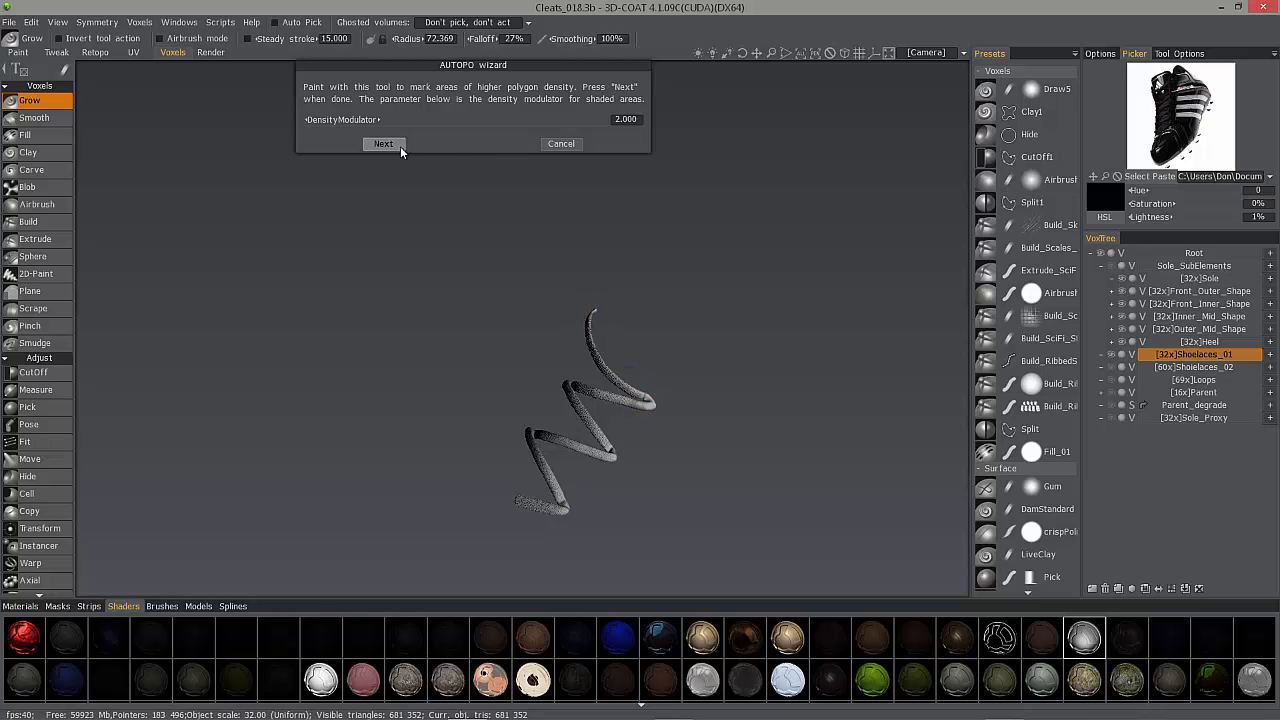
{"action": "key", "text": "Return"}
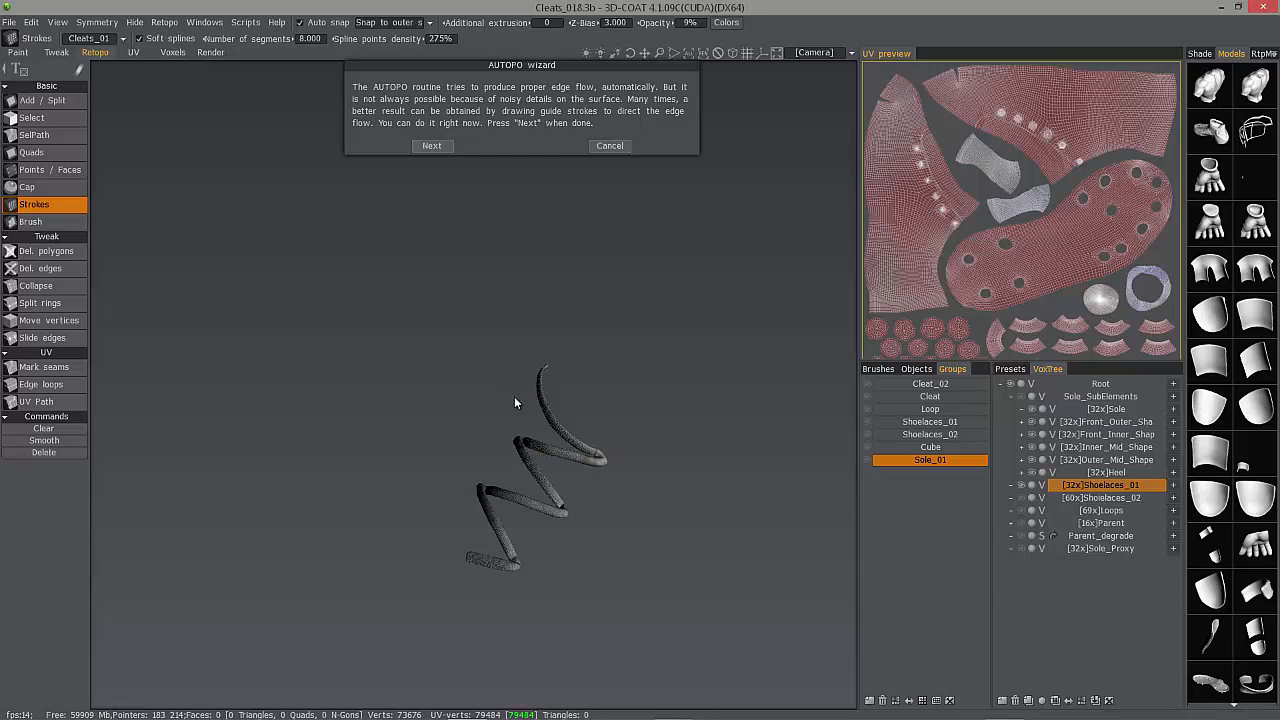
{"action": "scroll", "coordinate": [546, 438], "scroll_direction": "up", "scroll_amount": 5}
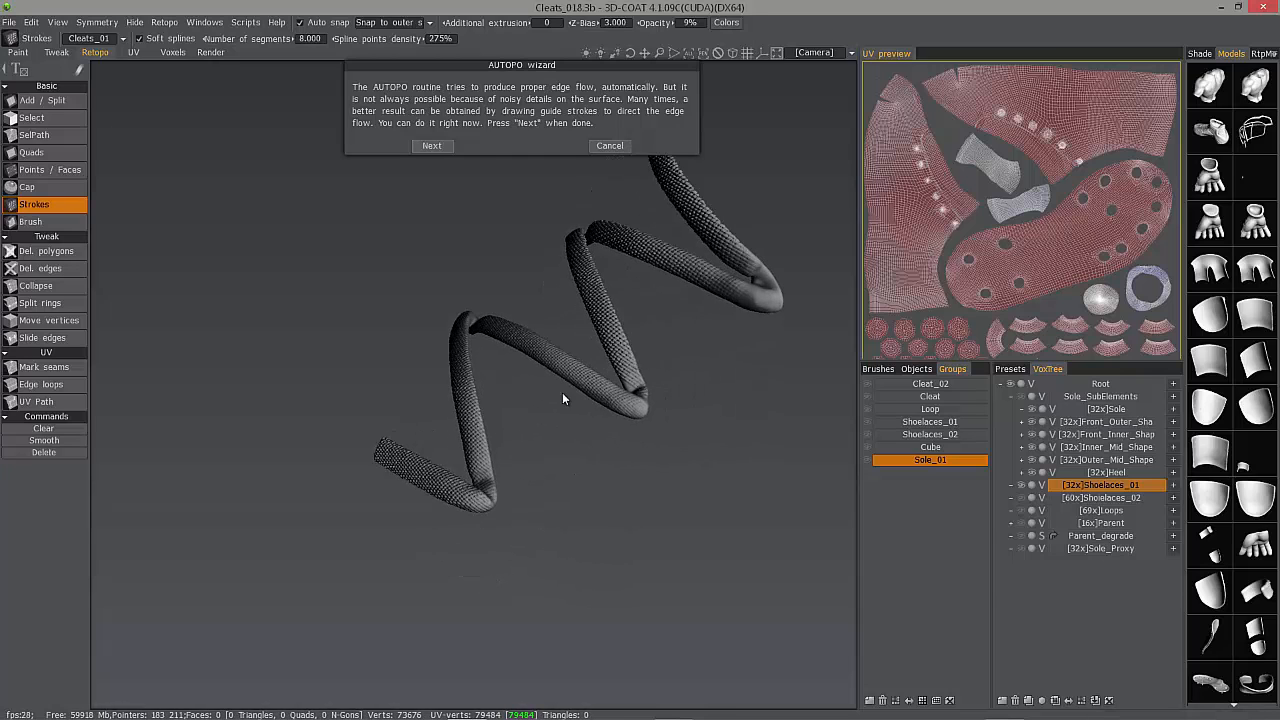
{"action": "mouse_move", "coordinate": [562, 399]}
{"action": "left_mouse_down"}
{"action": "mouse_move", "coordinate": [455, 447]}
{"action": "mouse_move", "coordinate": [515, 534]}
{"action": "mouse_move", "coordinate": [497, 535]}
{"action": "mouse_move", "coordinate": [564, 514]}
{"action": "mouse_move", "coordinate": [482, 388]}
{"action": "left_mouse_up"}
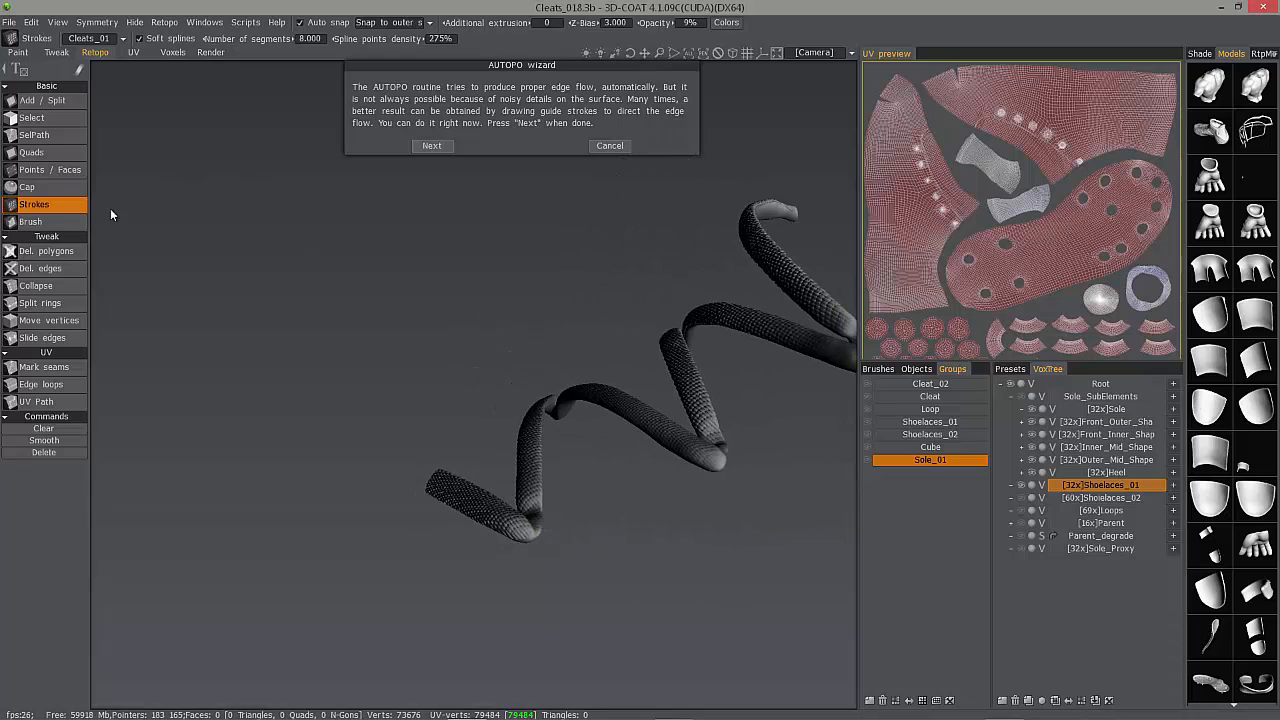
{"action": "mouse_move", "coordinate": [620, 440]}
{"action": "left_mouse_down"}
{"action": "mouse_move", "coordinate": [585, 417]}
{"action": "mouse_move", "coordinate": [469, 406]}
{"action": "mouse_move", "coordinate": [608, 368]}
{"action": "mouse_move", "coordinate": [634, 317]}
{"action": "mouse_move", "coordinate": [502, 149]}
{"action": "mouse_move", "coordinate": [458, 178]}
{"action": "mouse_move", "coordinate": [440, 162]}
{"action": "left_mouse_up"}
{"action": "left_click", "coordinate": [425, 145]}
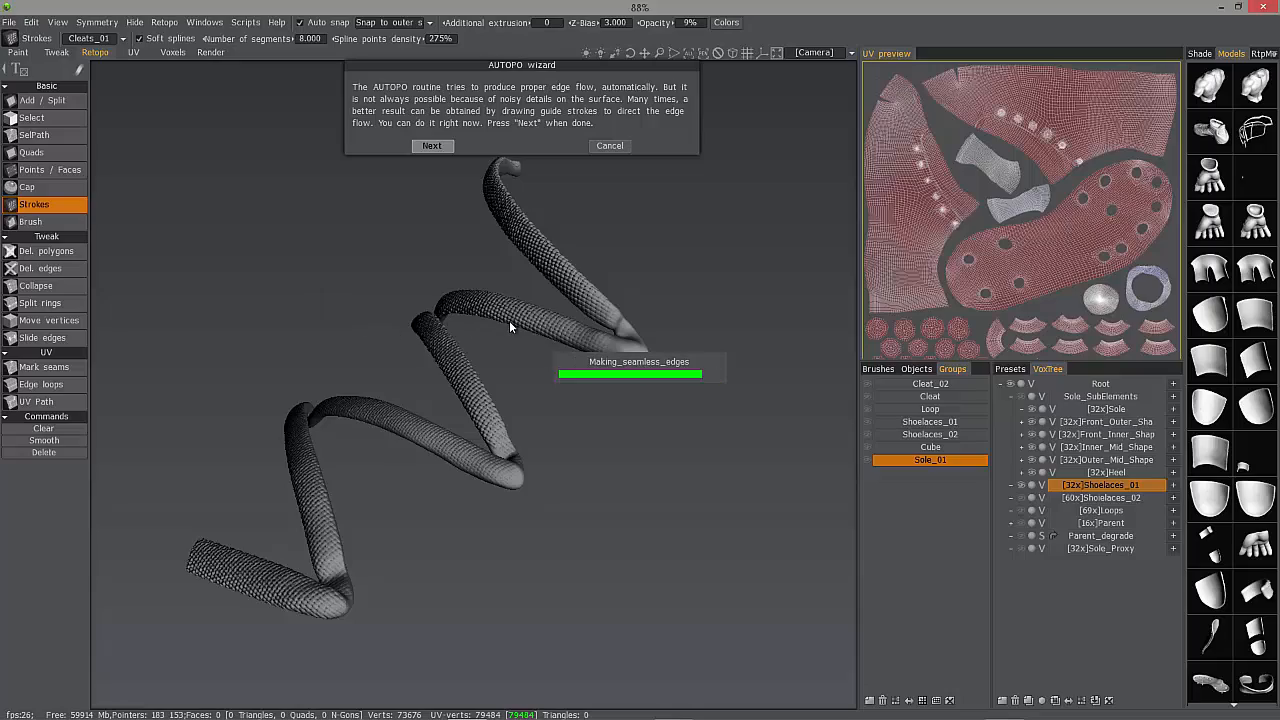
- Hide the Shoelaces_01 volume and clear the face selection on its new retopo mesh
{"action": "left_click_drag", "start_coordinate": [562, 440], "coordinate": [635, 440]}
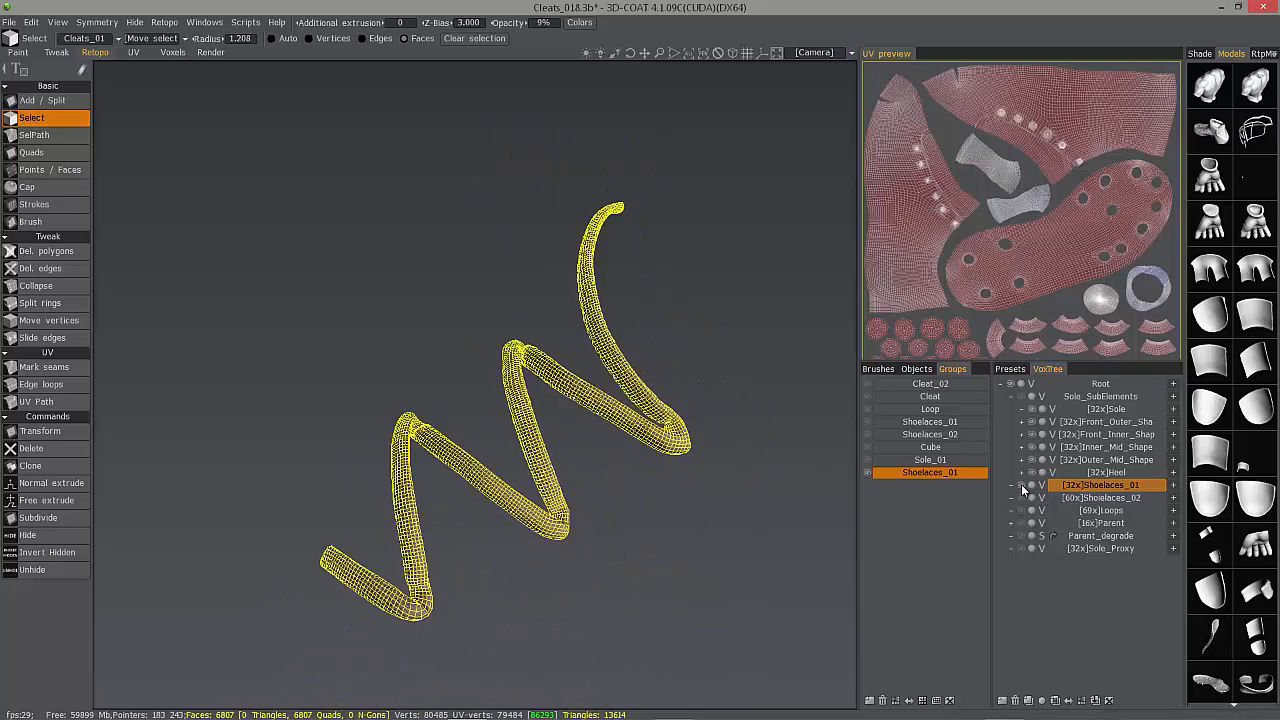
{"action": "left_click_drag", "start_coordinate": [800, 410], "coordinate": [603, 310]}
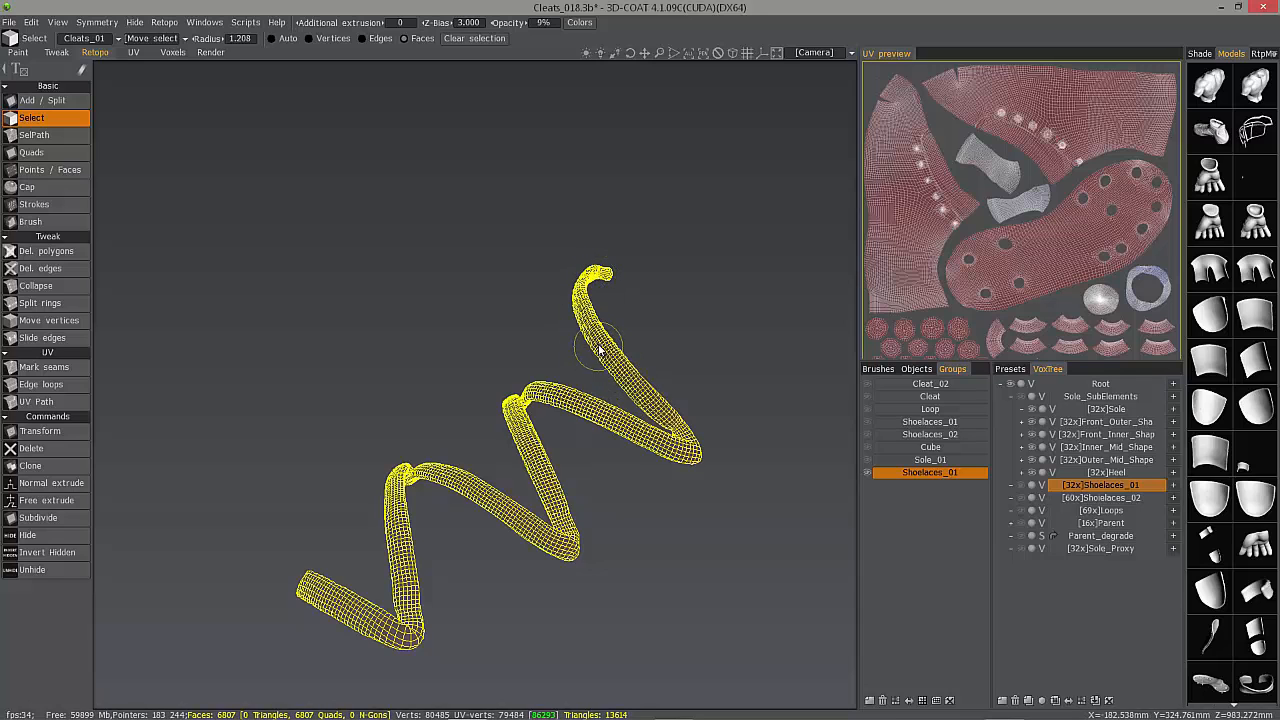
{"action": "key", "text": "Escape"}
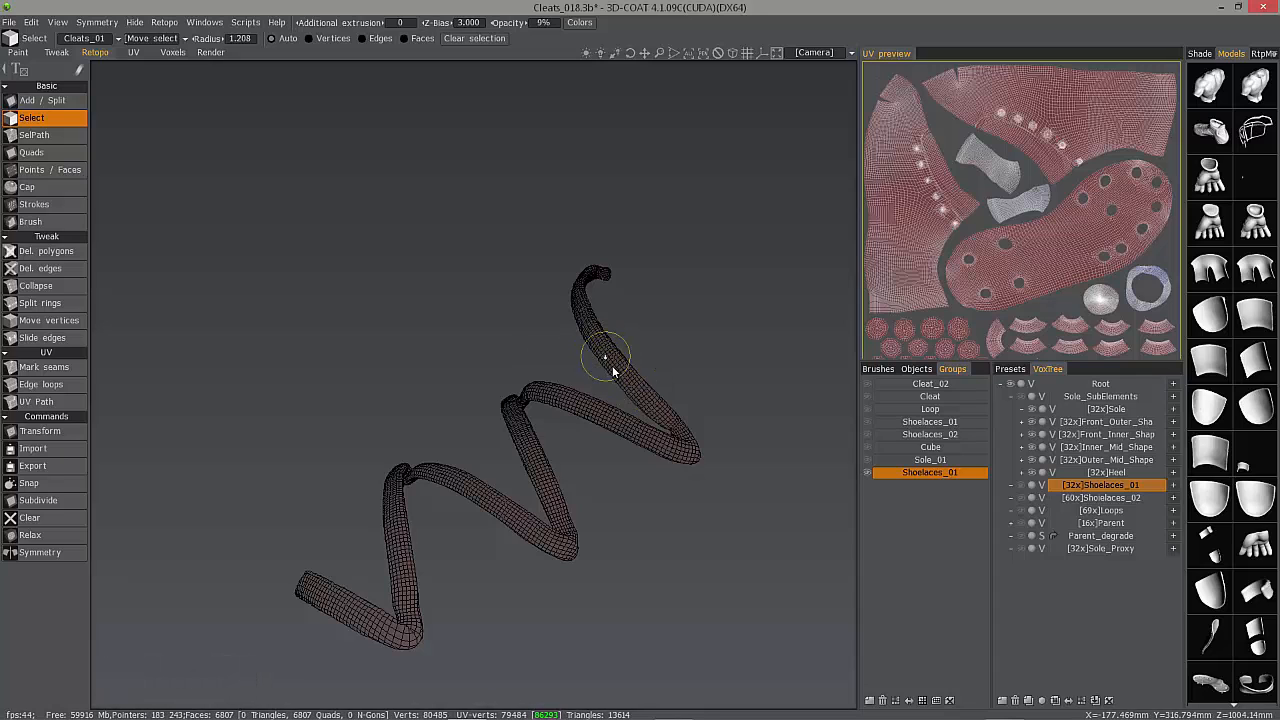
- Hide the new Shoelaces_01 retopo group, then display the Shoelaces_02 volume and make it active
{"action": "left_click", "coordinate": [1022, 498]}
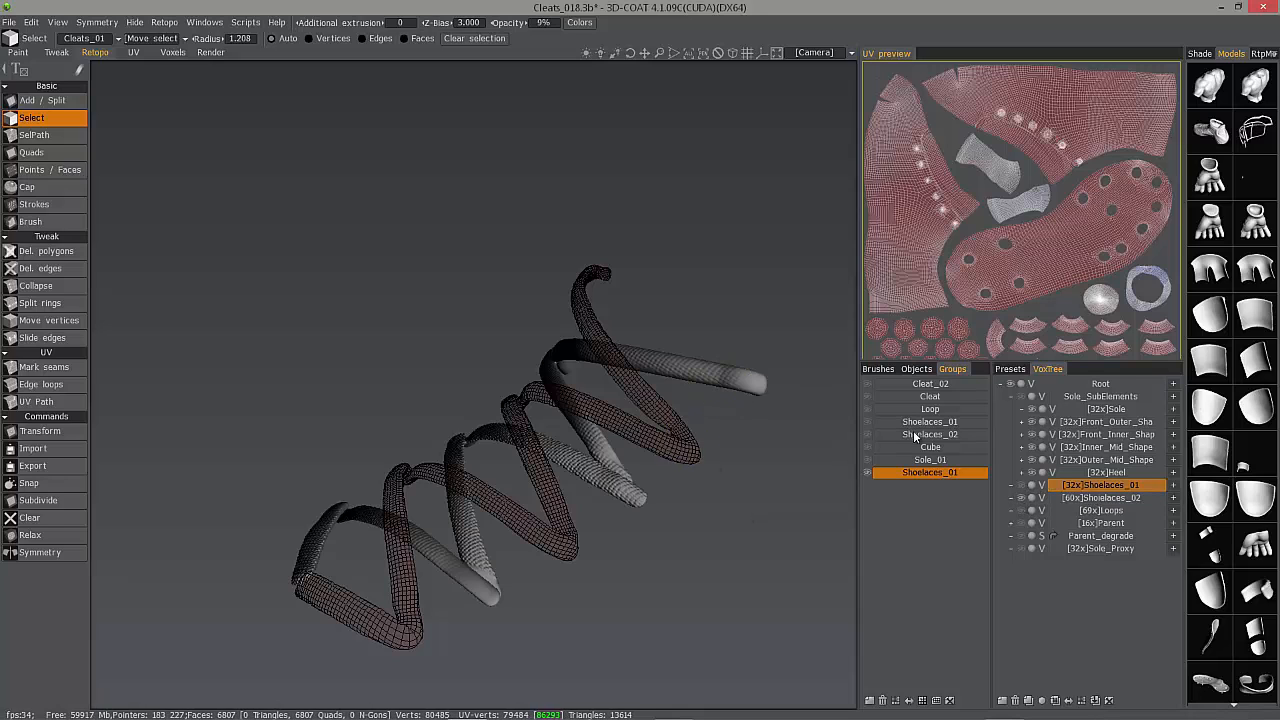
{"action": "left_click", "coordinate": [867, 472]}
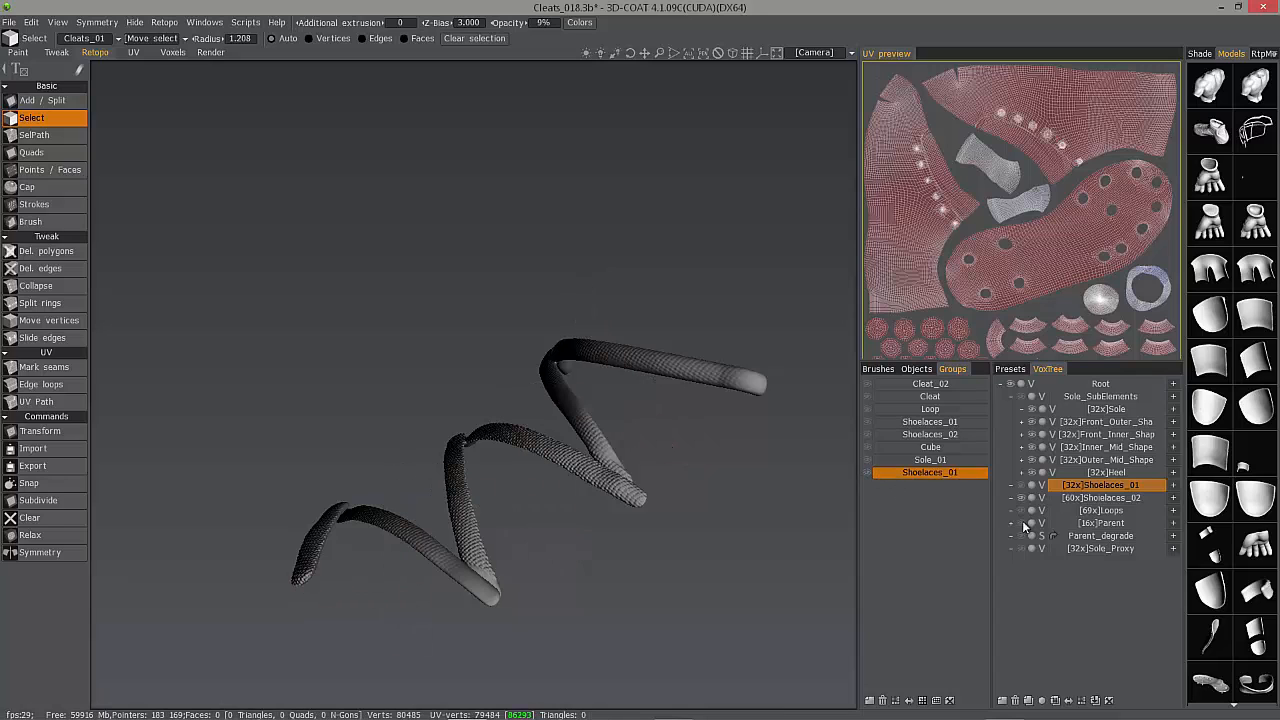
{"action": "left_click", "coordinate": [1095, 498]}
- Auto-retopologize the Shoelaces_02 volume with AUTOPO, keeping the 8000 polycount and adding no density painting or guide strokes
{"action": "right_click", "coordinate": [1096, 497]}
{"action": "mouse_move", "coordinate": [1046, 510]}
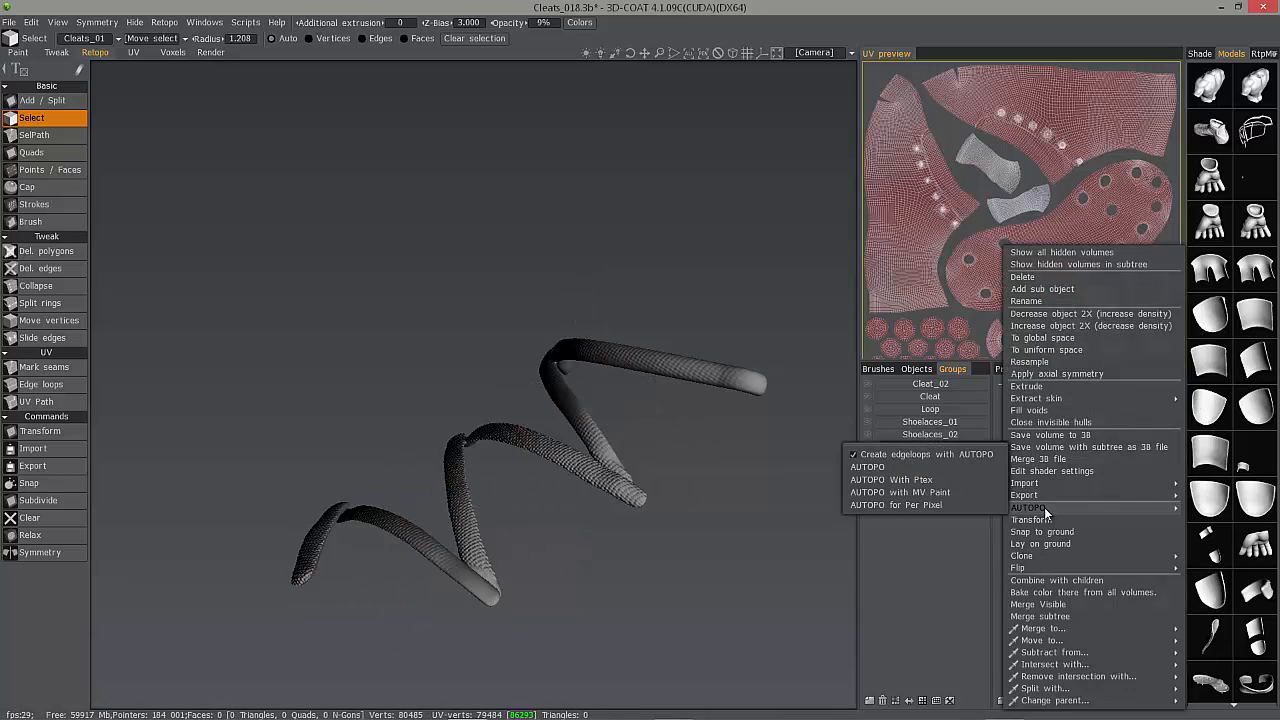
{"action": "left_click", "coordinate": [867, 467]}
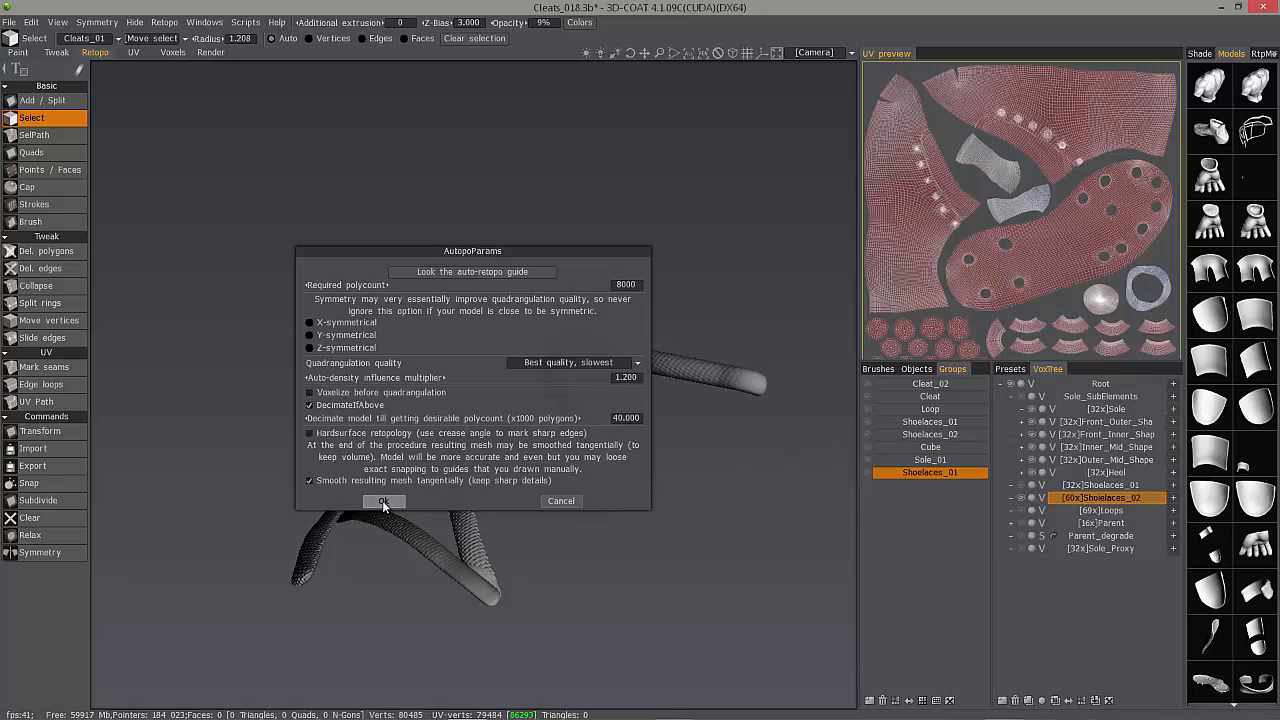
{"action": "left_click", "coordinate": [383, 501]}
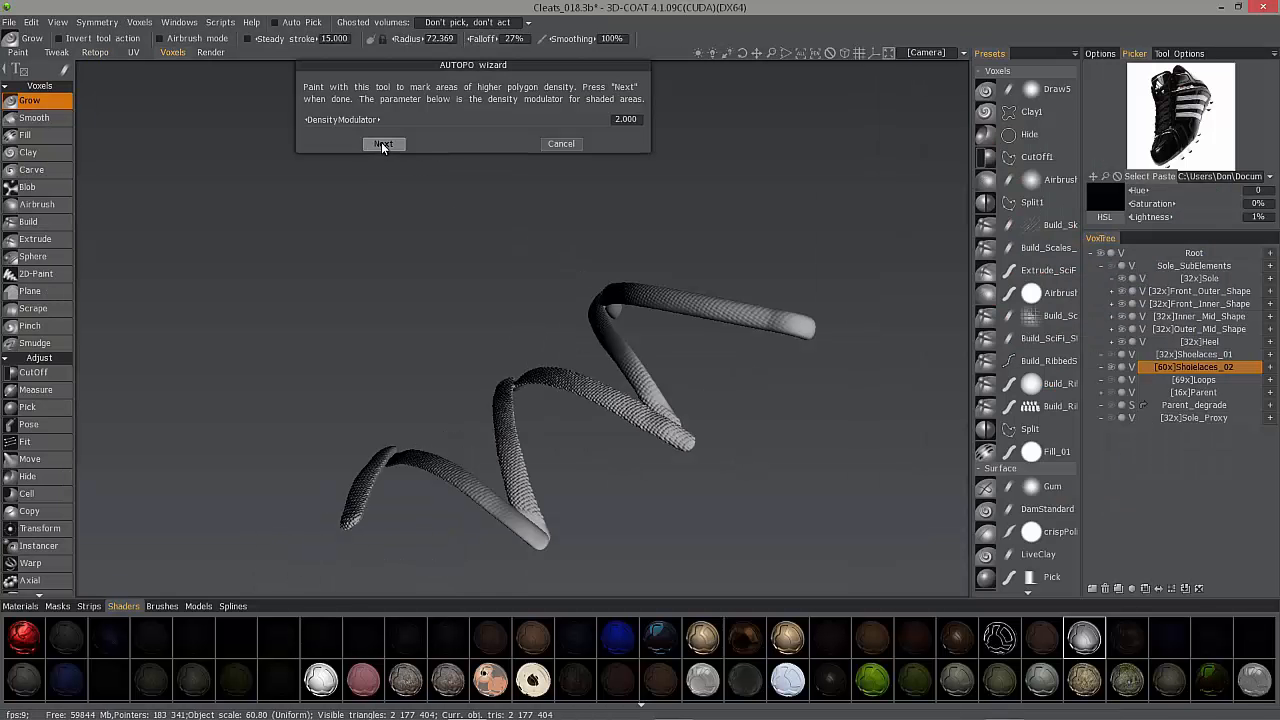
{"action": "left_click", "coordinate": [381, 143]}
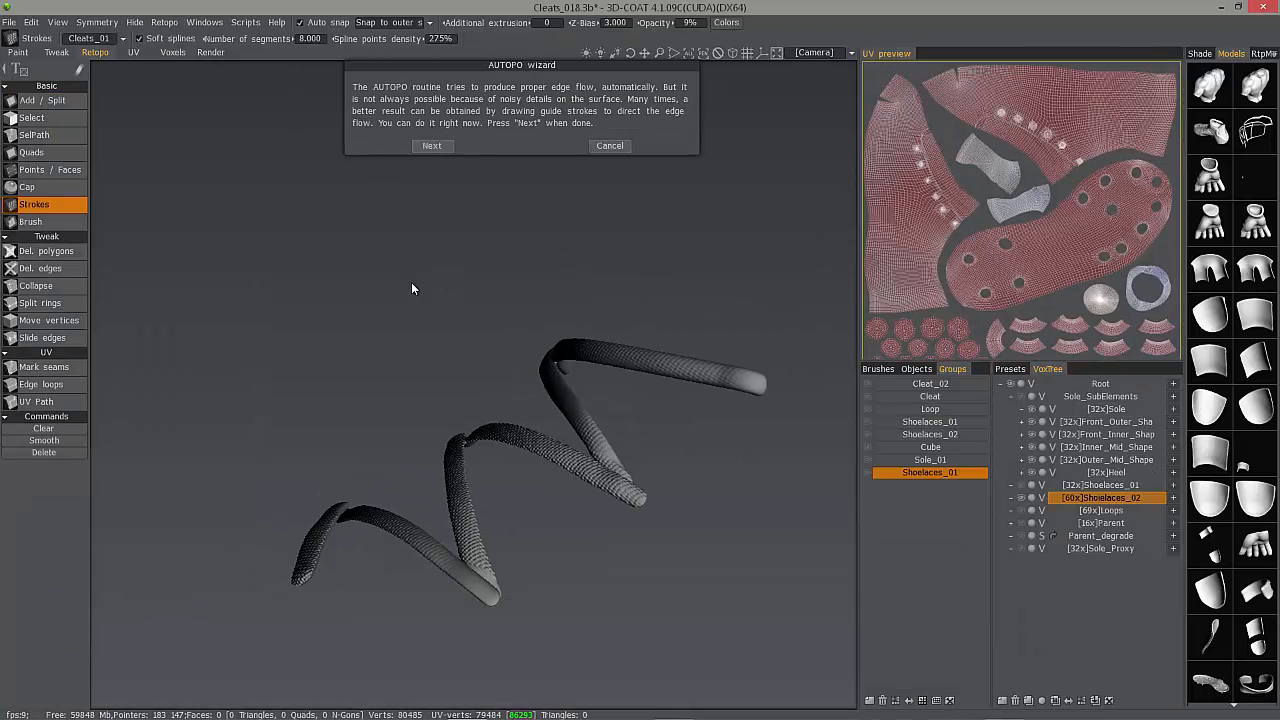
{"action": "left_click", "coordinate": [431, 147]}
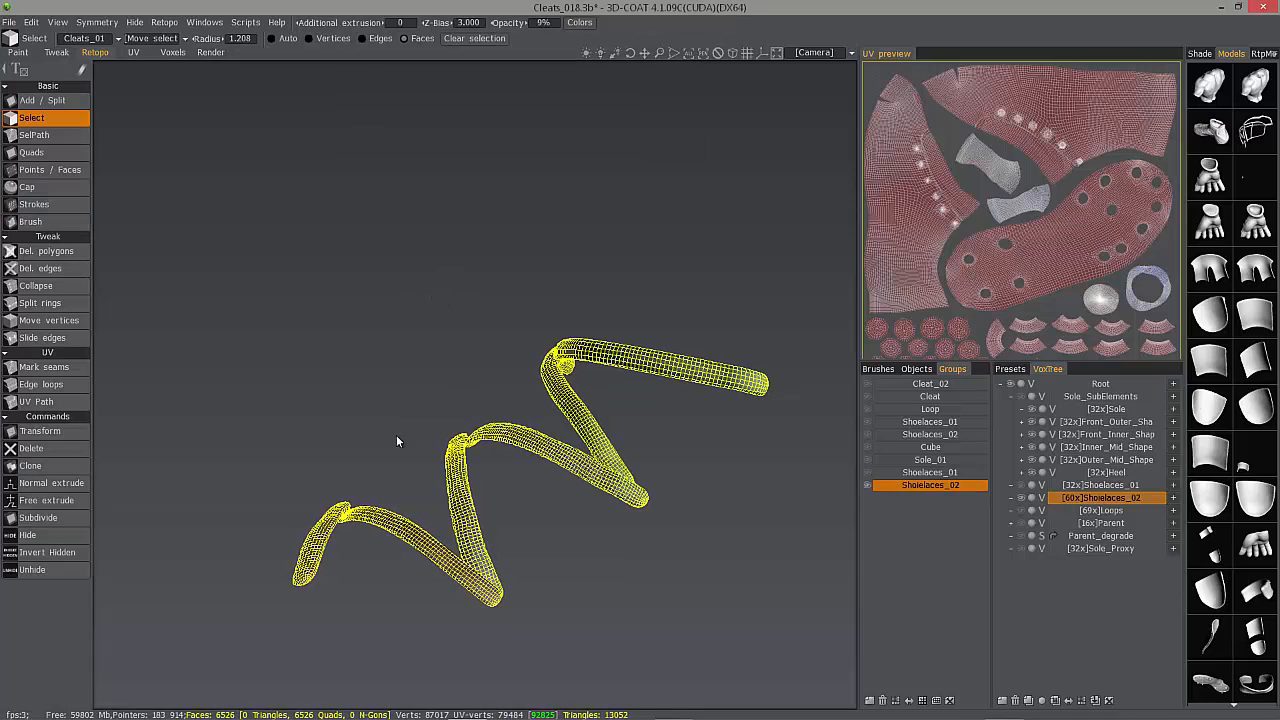
- Hide the Shoelaces_02 volume, deselect its new mesh, and hide the Shoelaces_02 retopo group
{"action": "left_click_drag", "start_coordinate": [396, 436], "coordinate": [528, 438]}
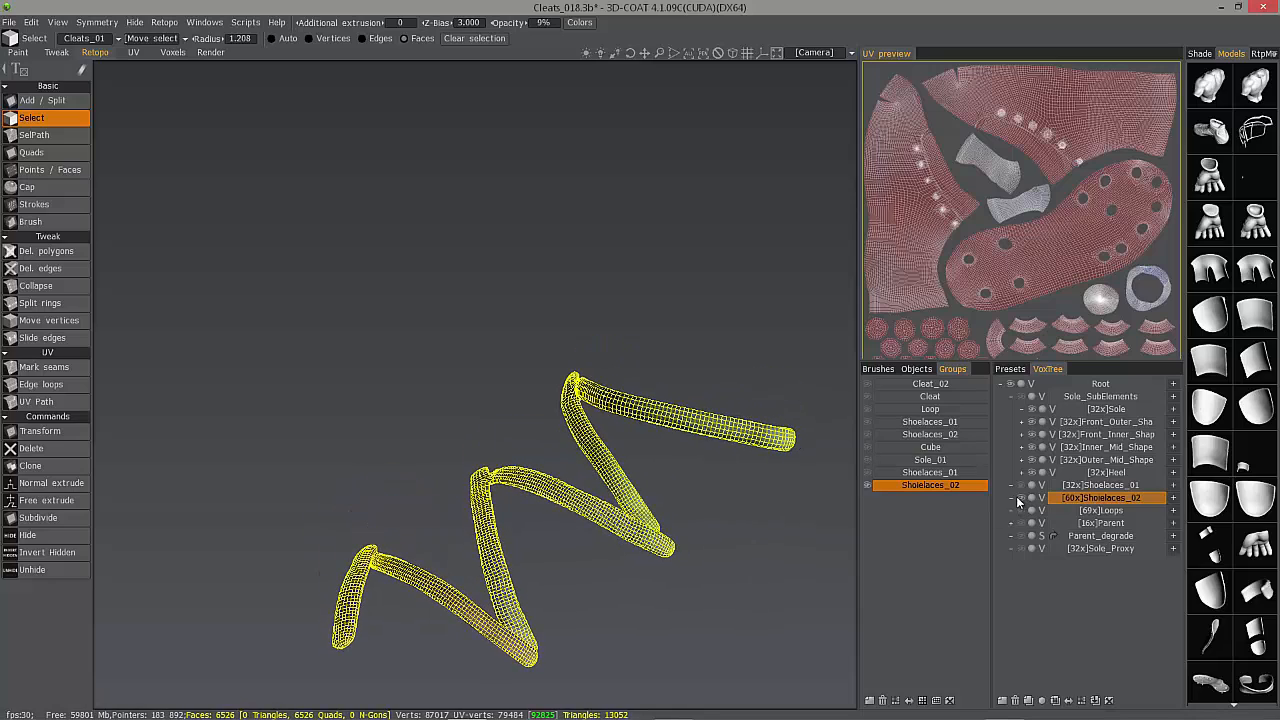
{"action": "left_click", "coordinate": [1021, 498]}
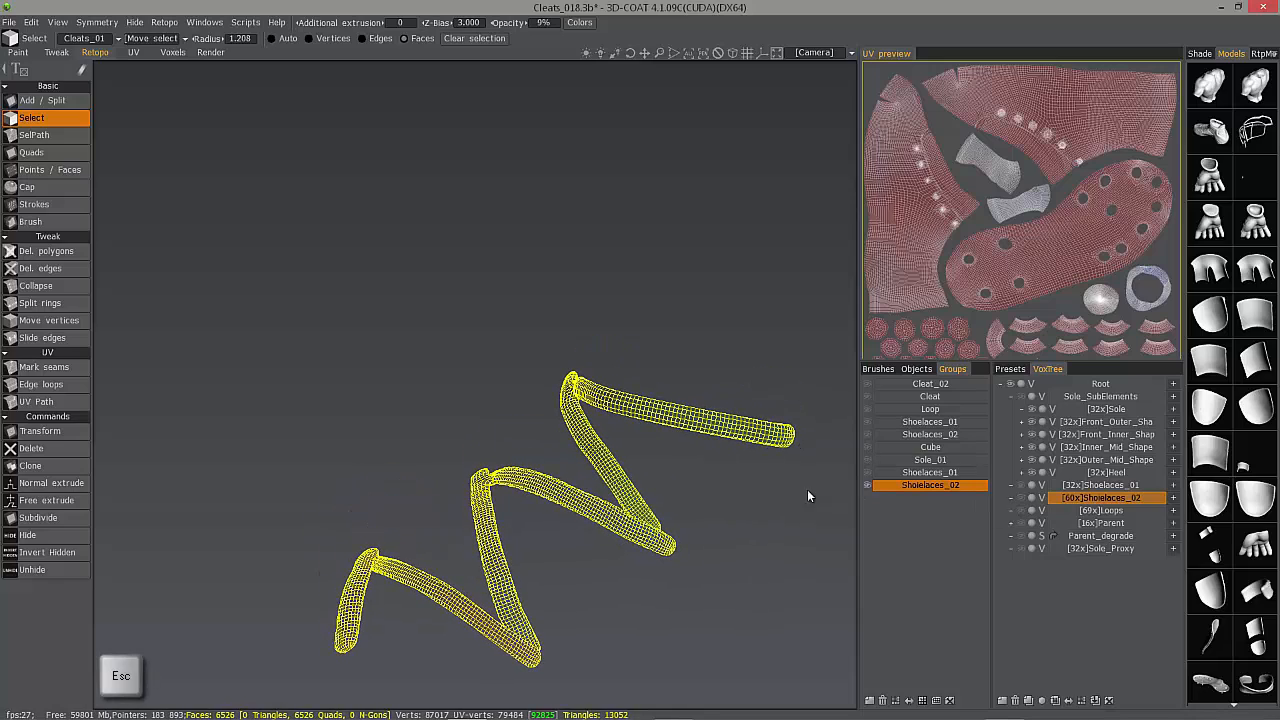
{"action": "key", "text": "Escape"}
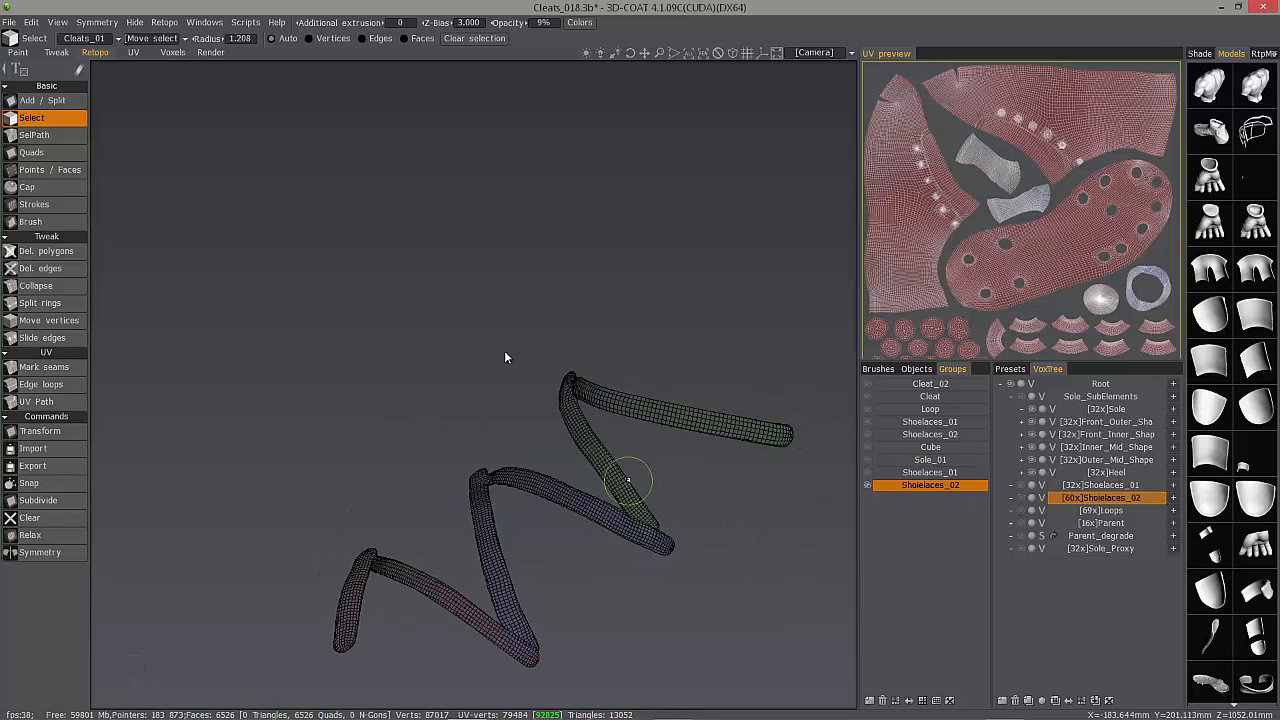
{"action": "left_click", "coordinate": [868, 485]}
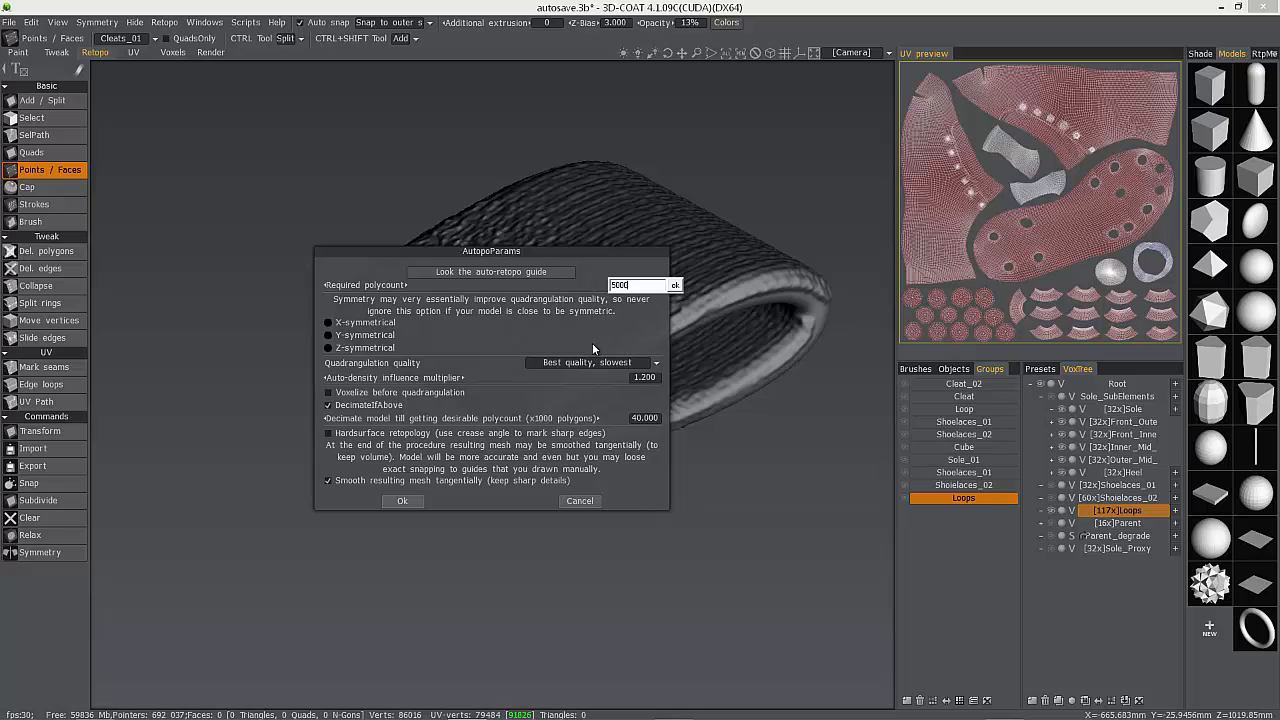
- Auto-retopologize the Loops volume with a required polycount of 5000 and deselect the resulting mesh
{"action": "key", "text": "Return"}
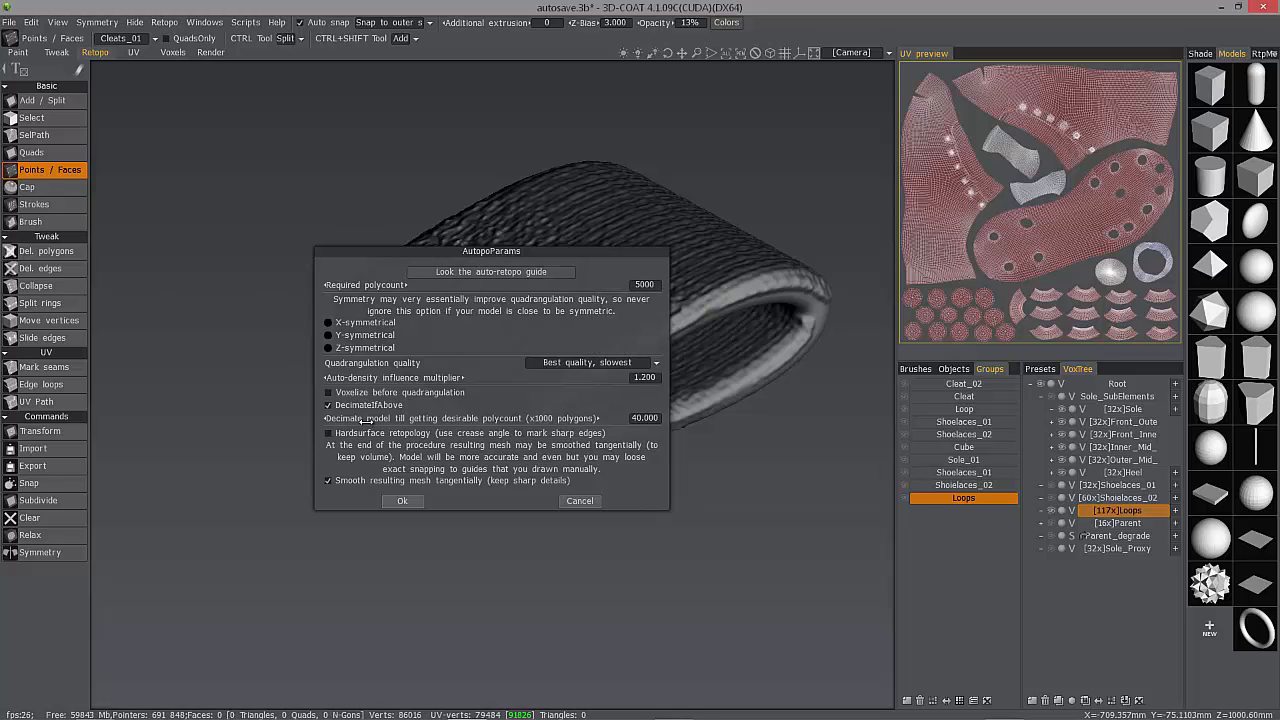
{"action": "left_click", "coordinate": [390, 501]}
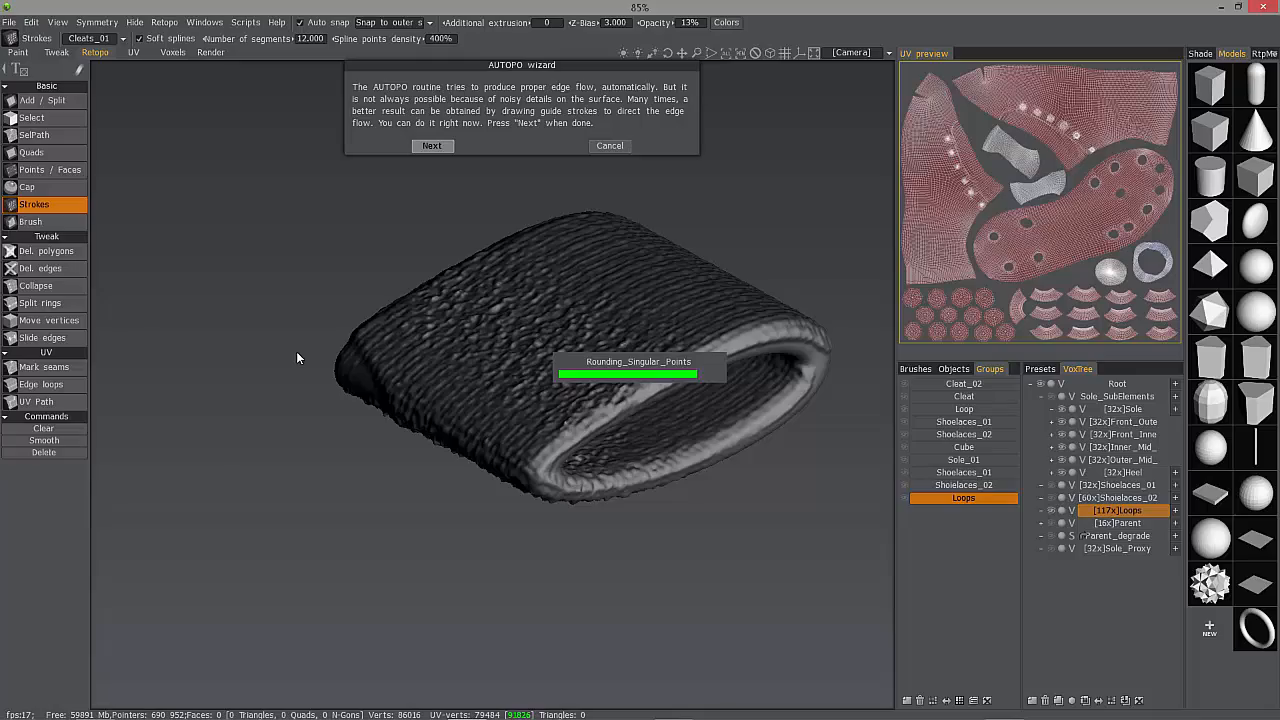
{"action": "left_click_drag", "start_coordinate": [299, 352], "coordinate": [558, 562]}
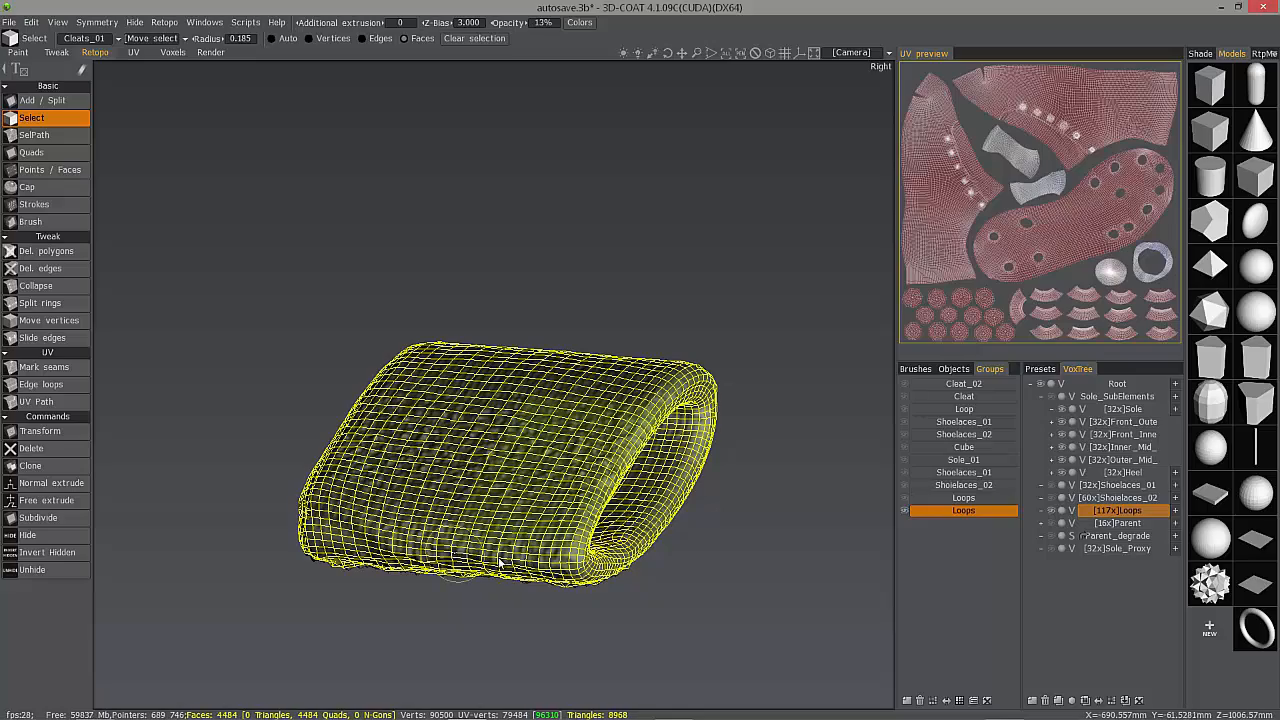
{"action": "left_click_drag", "start_coordinate": [496, 553], "coordinate": [300, 330]}
{"action": "left_click_drag", "start_coordinate": [84, 305], "coordinate": [125, 336]}
{"action": "key", "text": "Escape"}
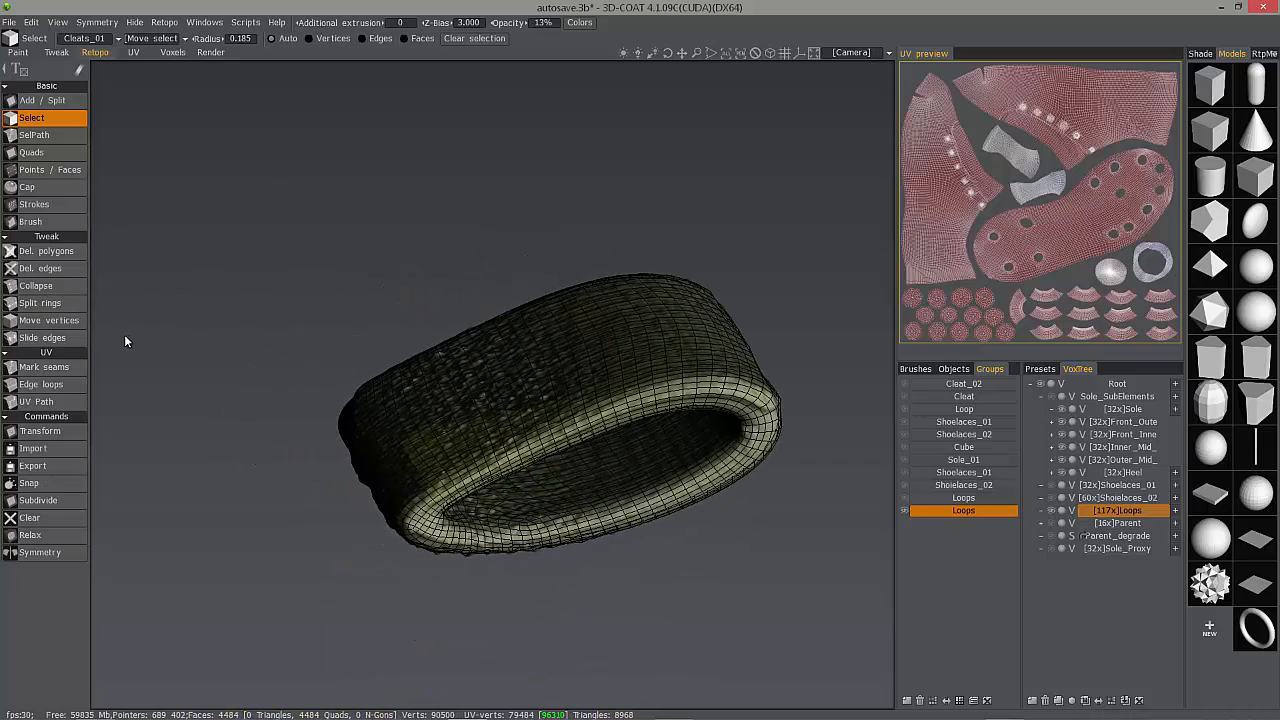
- Thin out the lace loop's mesh by deleting whole edge loops across its broad outer face with Del. edges
{"action": "left_click", "coordinate": [62, 268]}
{"action": "left_click_drag", "start_coordinate": [520, 385], "coordinate": [609, 412]}
{"action": "scroll", "coordinate": [609, 412], "scroll_direction": "up", "scroll_amount": 5}
{"action": "left_click", "coordinate": [703, 380], "text": "ctrl"}
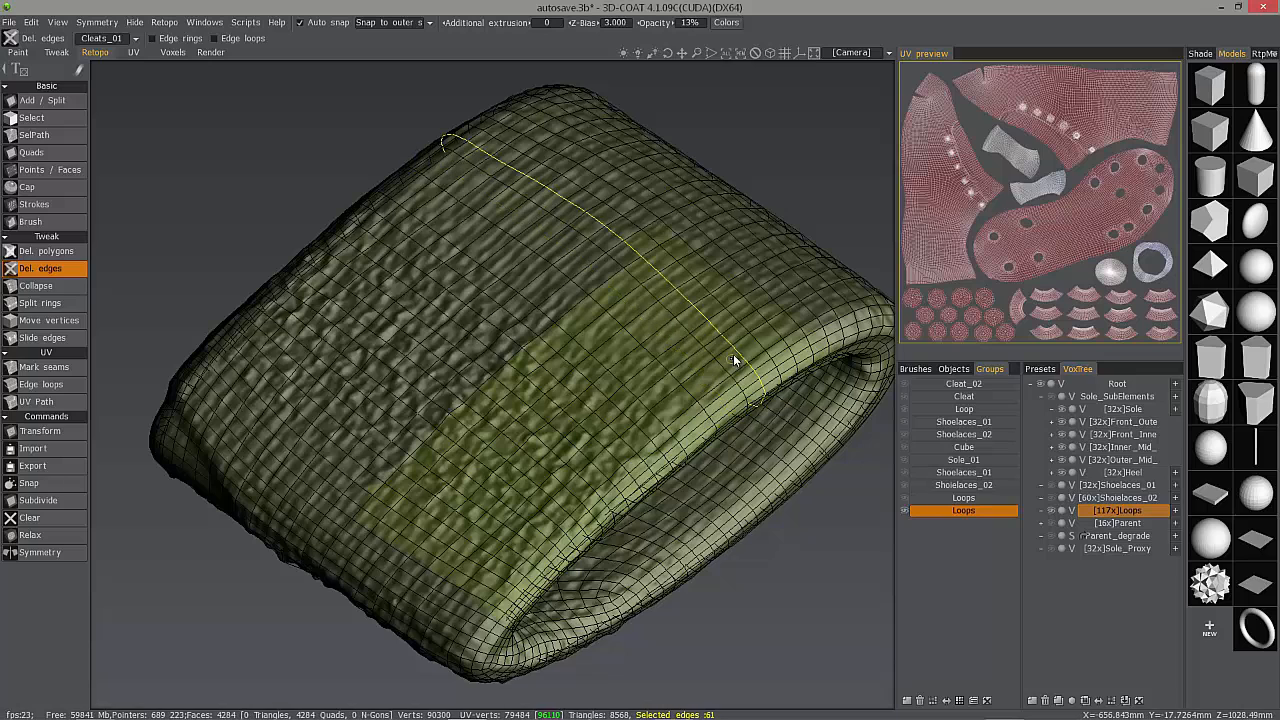
{"action": "left_click", "coordinate": [733, 356], "text": "ctrl"}
{"action": "left_click", "coordinate": [773, 331], "text": "ctrl"}
{"action": "left_click", "coordinate": [657, 429], "text": "ctrl"}
{"action": "left_click", "coordinate": [609, 453], "text": "ctrl"}
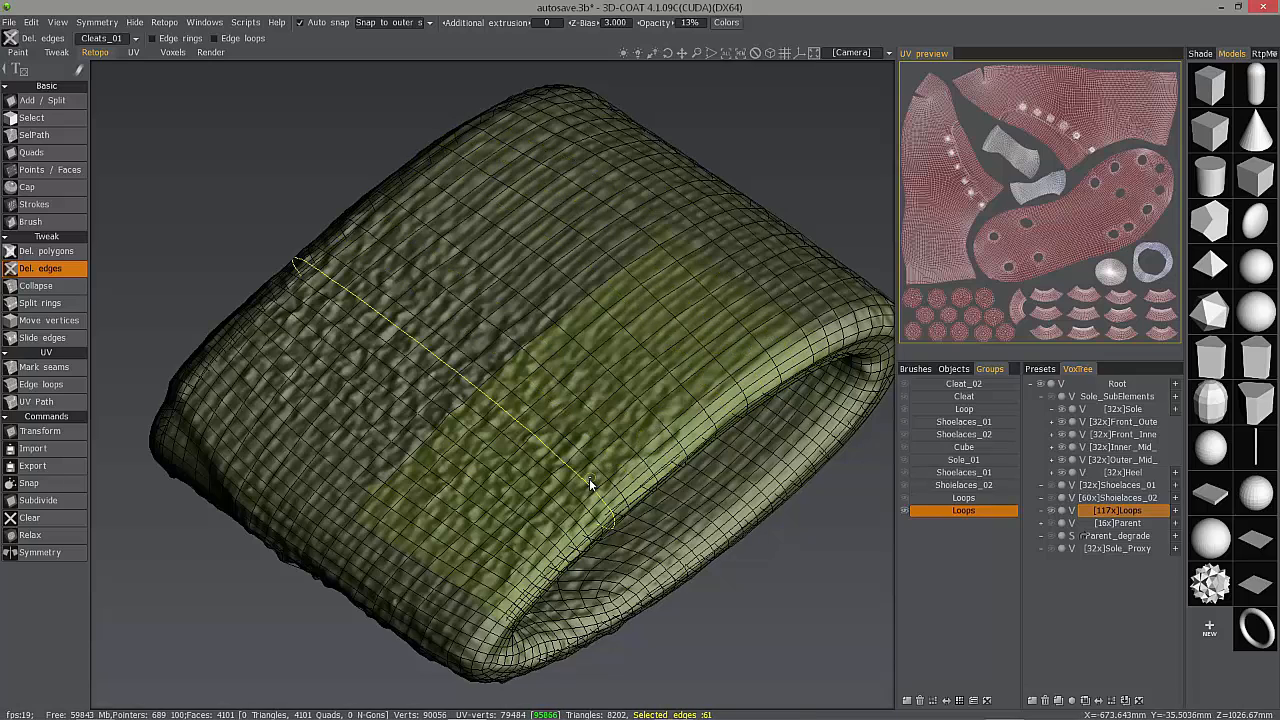
{"action": "left_click", "coordinate": [589, 481], "text": "ctrl"}
{"action": "left_click", "coordinate": [553, 508], "text": "ctrl"}
{"action": "left_click", "coordinate": [535, 526], "text": "ctrl"}
{"action": "left_click", "coordinate": [515, 550], "text": "ctrl"}
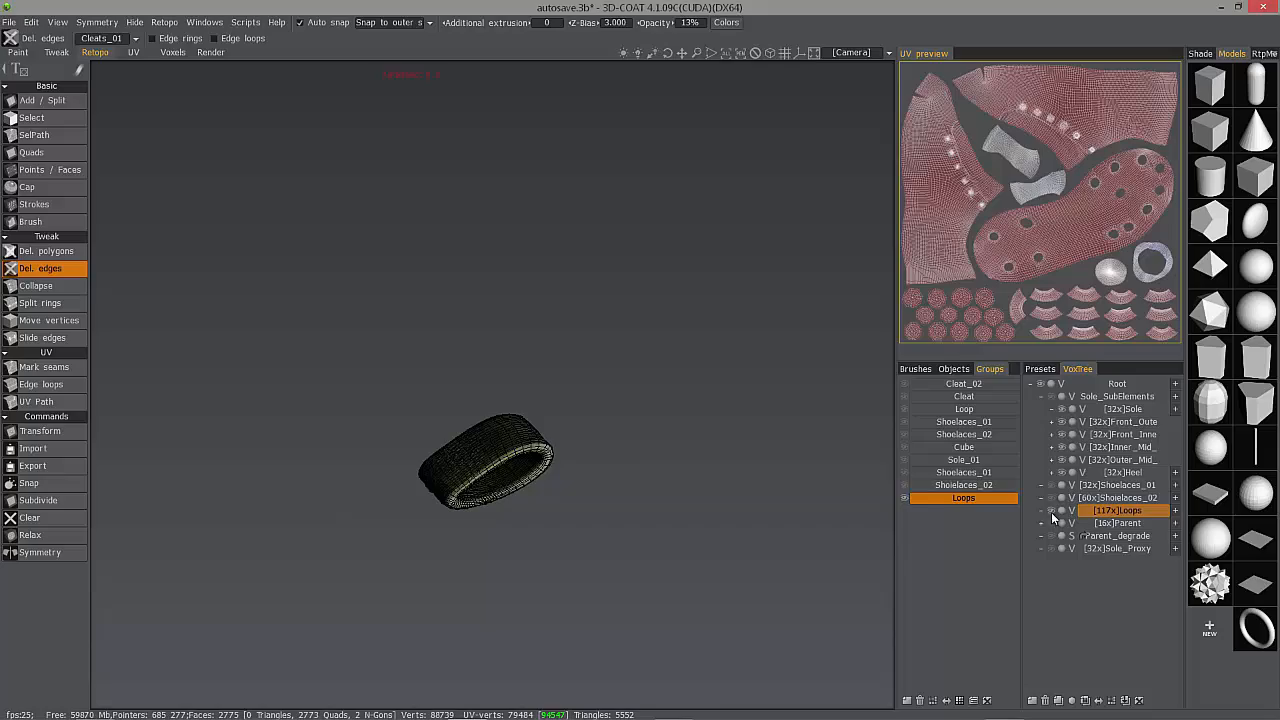
- Show the Shoelaces_02, Shoelaces_01, Cleat_02 and Sole_01 retopo groups together with the loop as the full cleat
{"action": "left_click", "coordinate": [905, 484]}
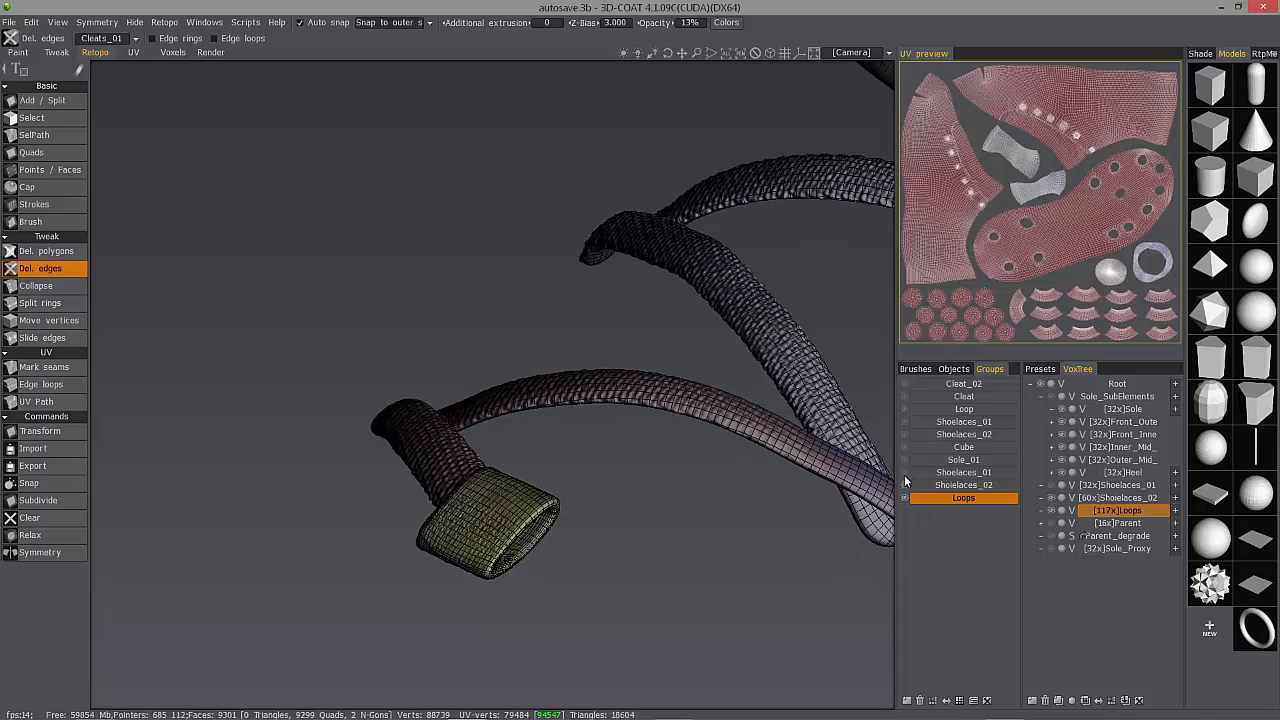
{"action": "left_click", "coordinate": [905, 473]}
{"action": "scroll", "coordinate": [551, 434], "scroll_direction": "down", "scroll_amount": 10}
{"action": "scroll", "coordinate": [551, 434], "scroll_direction": "up", "scroll_amount": 4}
{"action": "left_click", "coordinate": [905, 385]}
{"action": "left_click", "coordinate": [905, 460]}
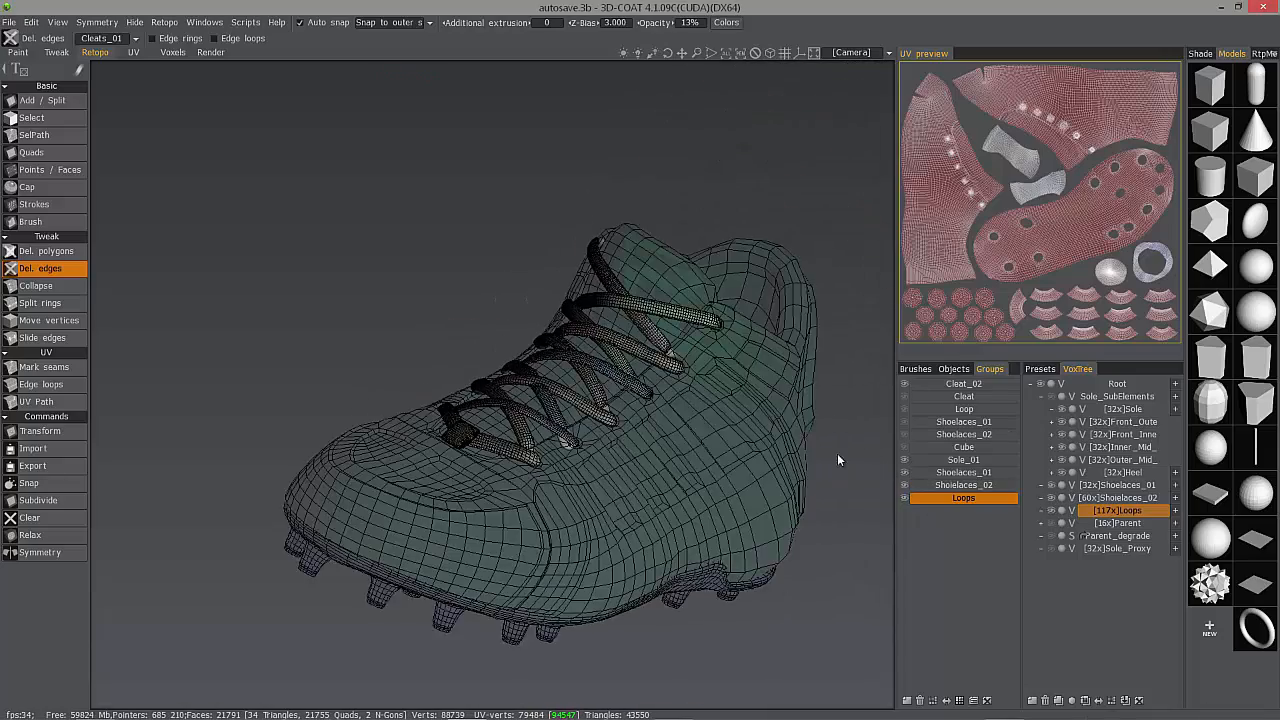
- Show the Sole_SubElements volume and turn on symmetry so a mirror plane stands beside the cleat
{"action": "left_click", "coordinate": [770, 53]}
{"action": "scroll", "coordinate": [628, 392], "scroll_direction": "down", "scroll_amount": 10}
{"action": "scroll", "coordinate": [628, 392], "scroll_direction": "up", "scroll_amount": 5}
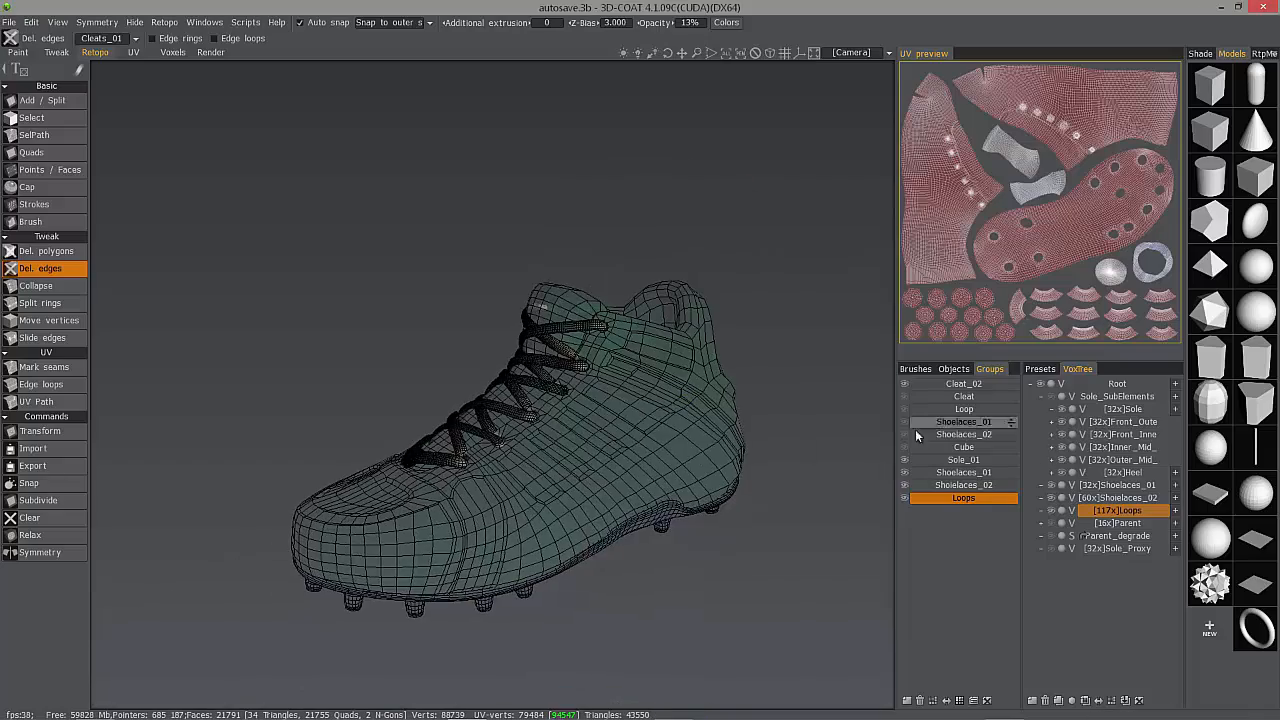
{"action": "left_click", "coordinate": [1050, 397]}
{"action": "left_click_drag", "start_coordinate": [790, 600], "coordinate": [1235, 440]}
{"action": "left_click_drag", "start_coordinate": [453, 384], "coordinate": [290, 360]}
{"action": "key", "text": "s"}
{"action": "left_click", "coordinate": [473, 382]}
{"action": "left_click", "coordinate": [164, 22]}
{"action": "left_click", "coordinate": [193, 177]}
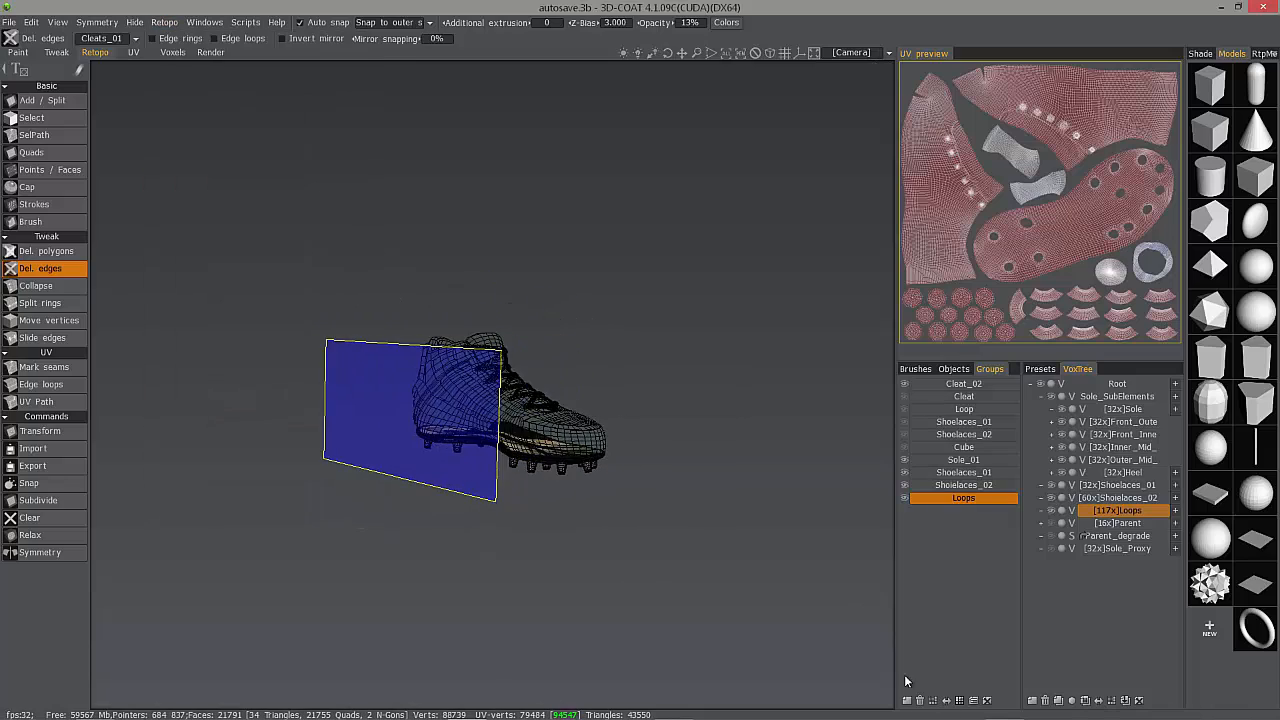
- Make Cleat_02 the active retopo group
{"action": "left_click", "coordinate": [164, 22]}
{"action": "left_click", "coordinate": [200, 176]}
{"action": "left_click_drag", "start_coordinate": [318, 456], "coordinate": [423, 411]}
{"action": "left_click", "coordinate": [164, 22]}
{"action": "left_click", "coordinate": [196, 177]}
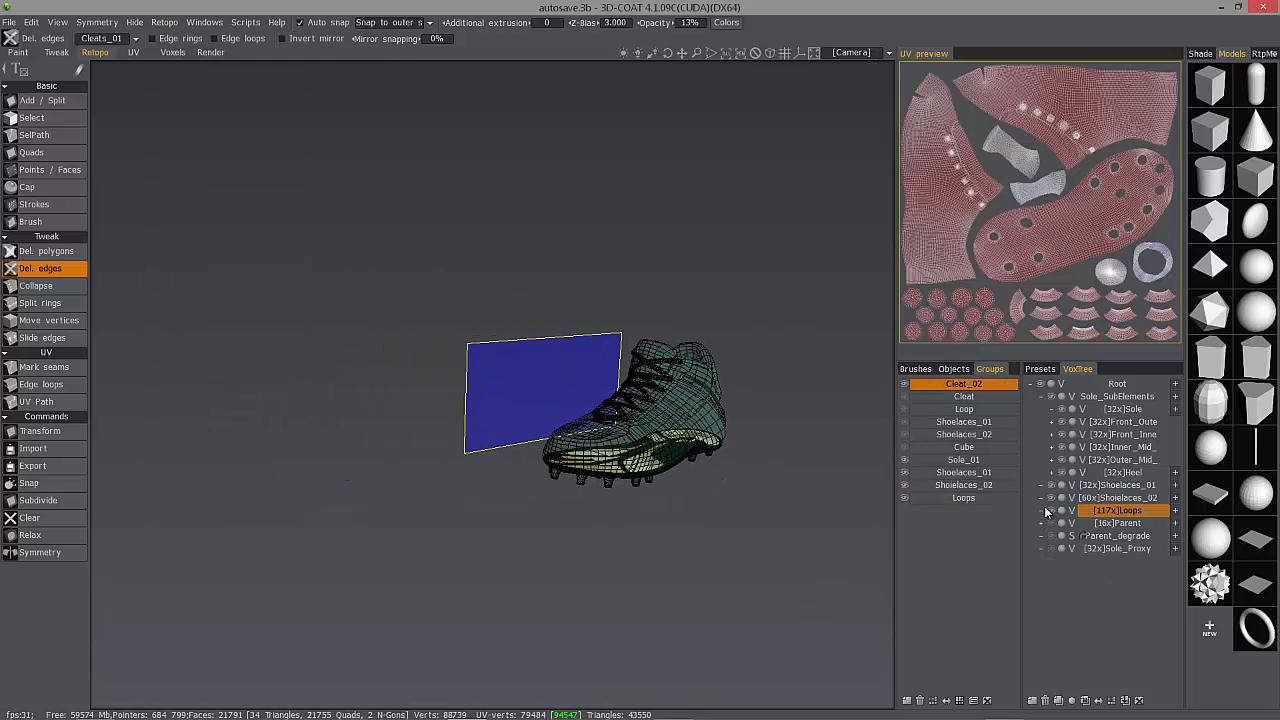
- Show the Parent volume with its Cleats sub-volumes beneath the retopo mesh and check the fit
{"action": "left_click", "coordinate": [1051, 540]}
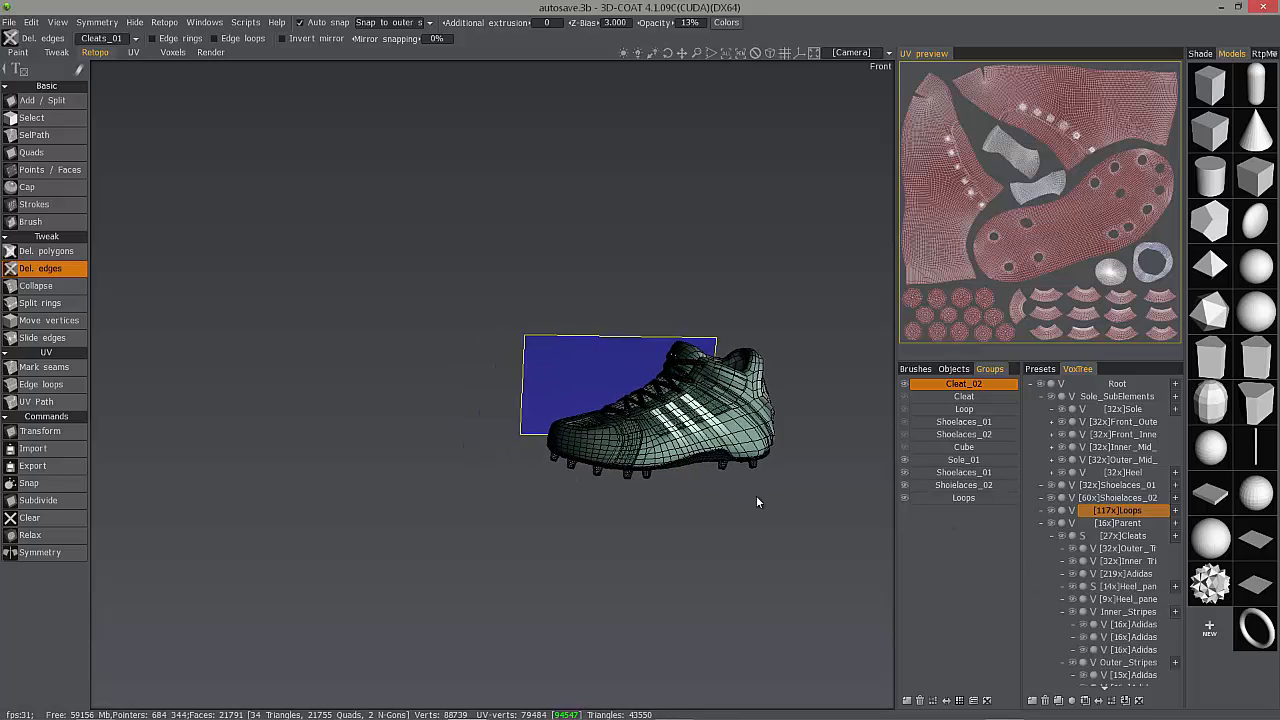
{"action": "scroll", "coordinate": [1031, 451], "scroll_direction": "down", "scroll_amount": 3}
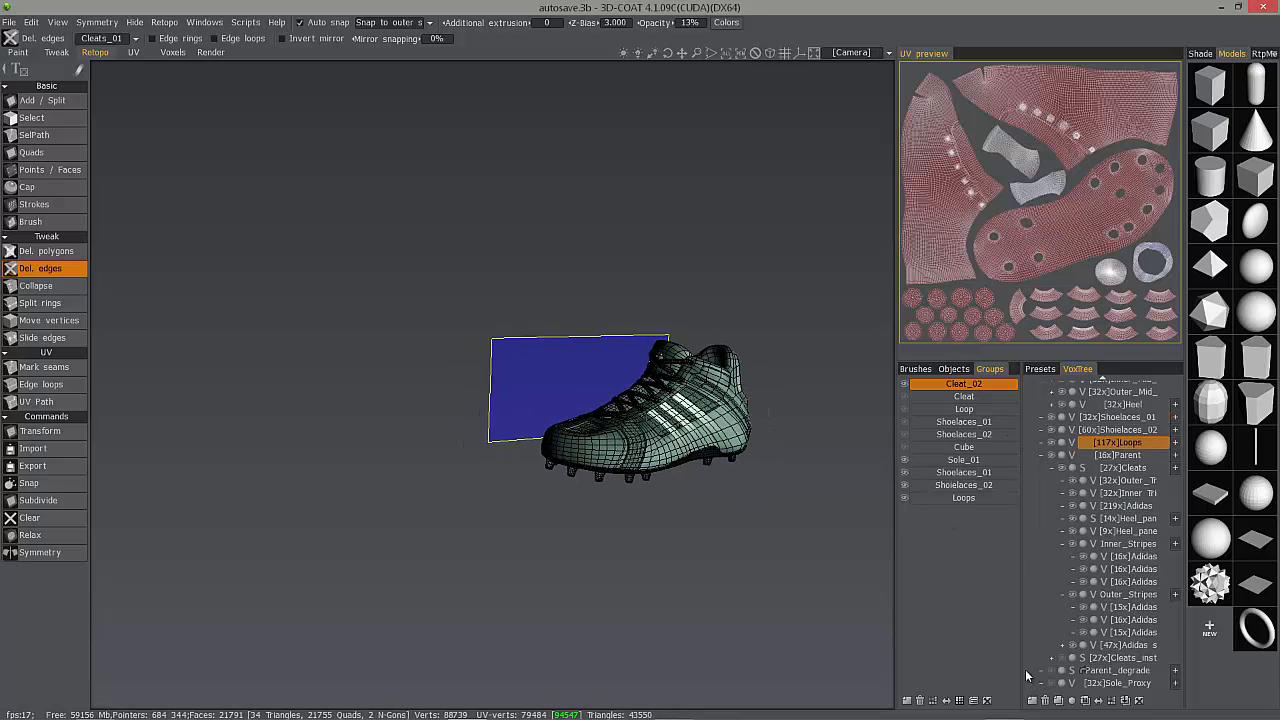
{"action": "left_click_drag", "start_coordinate": [790, 545], "coordinate": [765, 545]}
{"action": "left_click", "coordinate": [1050, 456]}
{"action": "left_click", "coordinate": [1050, 456]}
{"action": "middle_click_drag", "start_coordinate": [790, 440], "coordinate": [606, 445]}
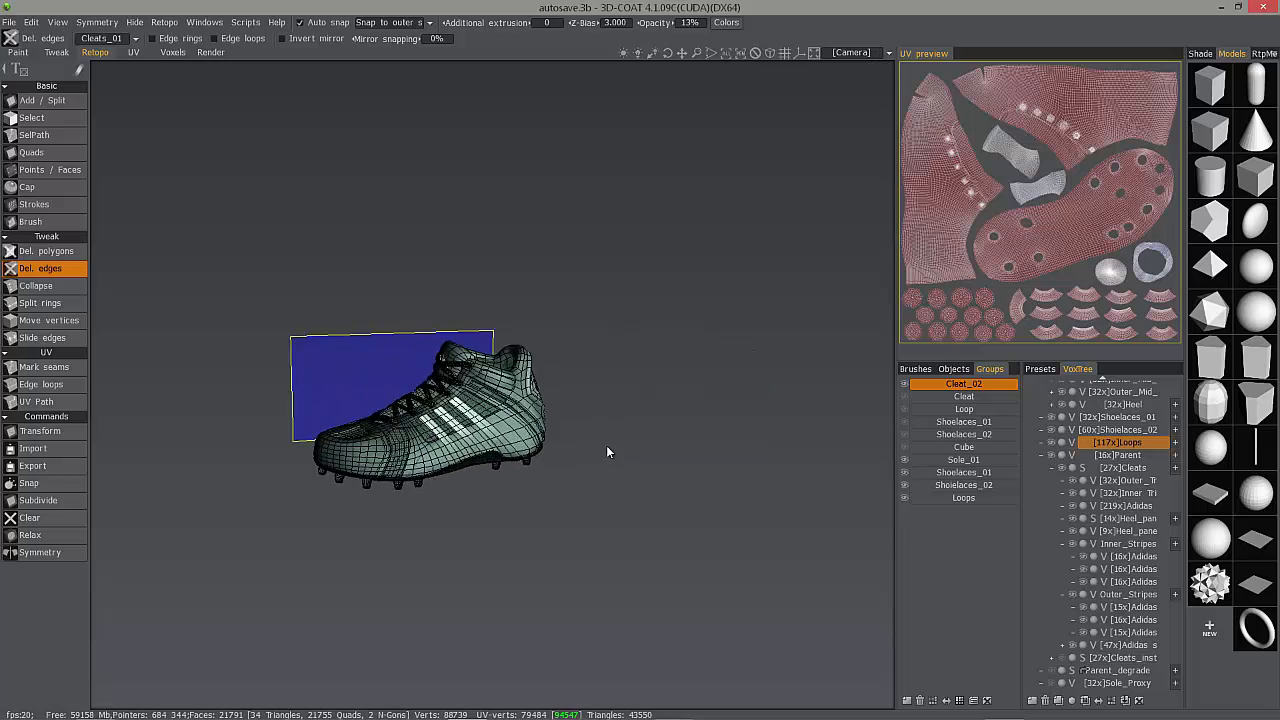
{"action": "right_click_drag", "start_coordinate": [606, 445], "coordinate": [720, 455]}
- Assign a black shader to the Cleats volume and switch to the Voxels room
{"action": "left_click", "coordinate": [1120, 467]}
{"action": "left_click", "coordinate": [1200, 53]}
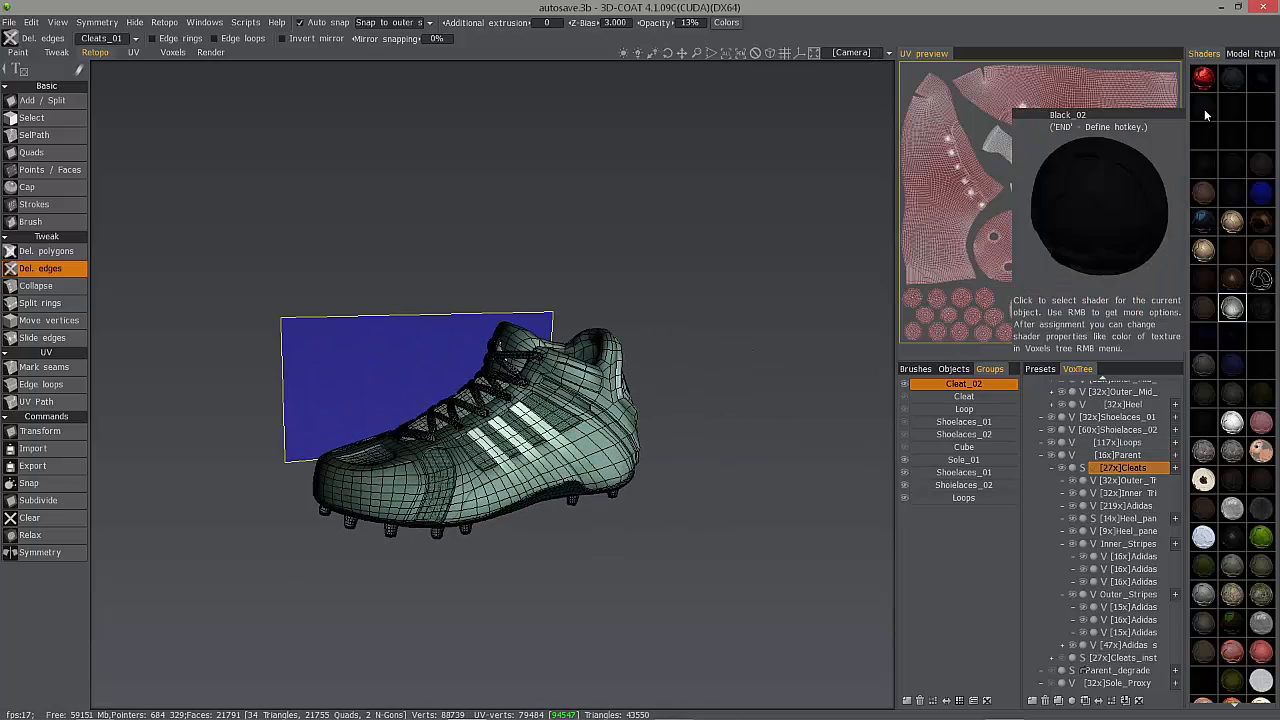
{"action": "left_click", "coordinate": [1205, 143]}
{"action": "left_click_drag", "start_coordinate": [225, 130], "coordinate": [323, 130]}
{"action": "left_click", "coordinate": [172, 52]}
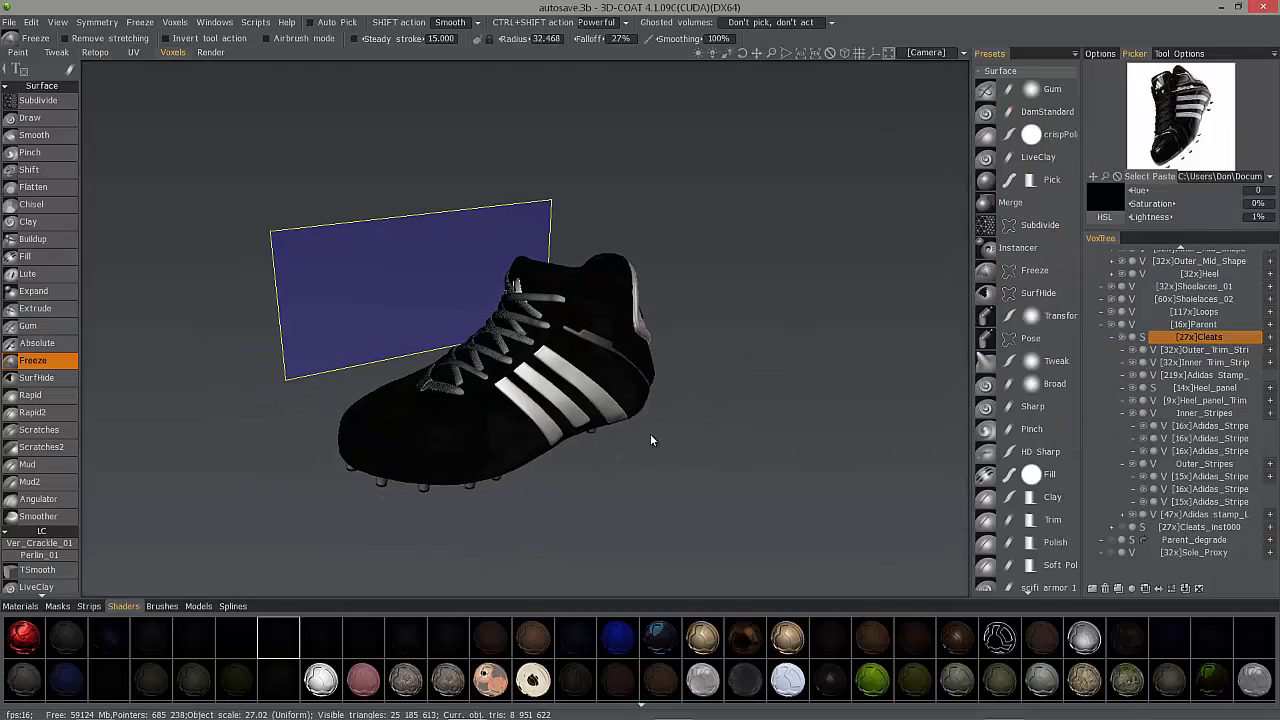
- Assign black shaders to the Loops, Shoelaces_01 and Shoelaces_02 volumes
{"action": "left_click_drag", "start_coordinate": [652, 438], "coordinate": [735, 405]}
{"action": "key", "text": "h"}
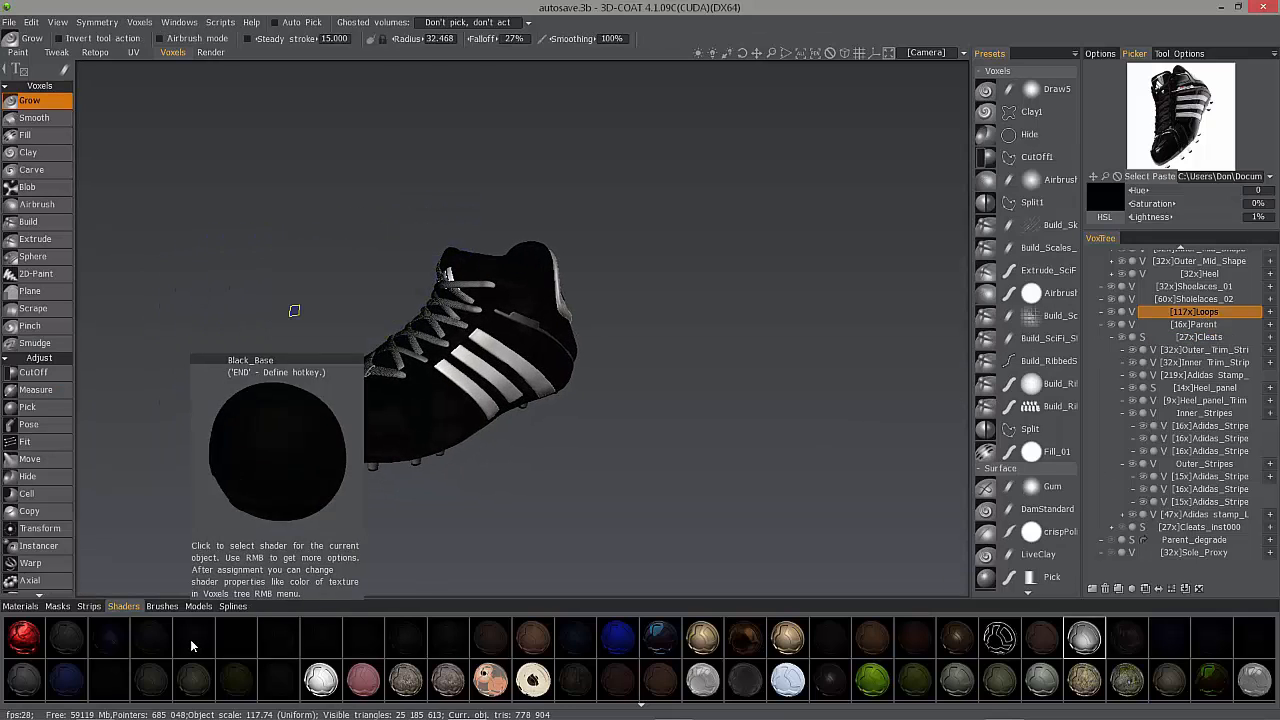
{"action": "mouse_move", "coordinate": [233, 648]}
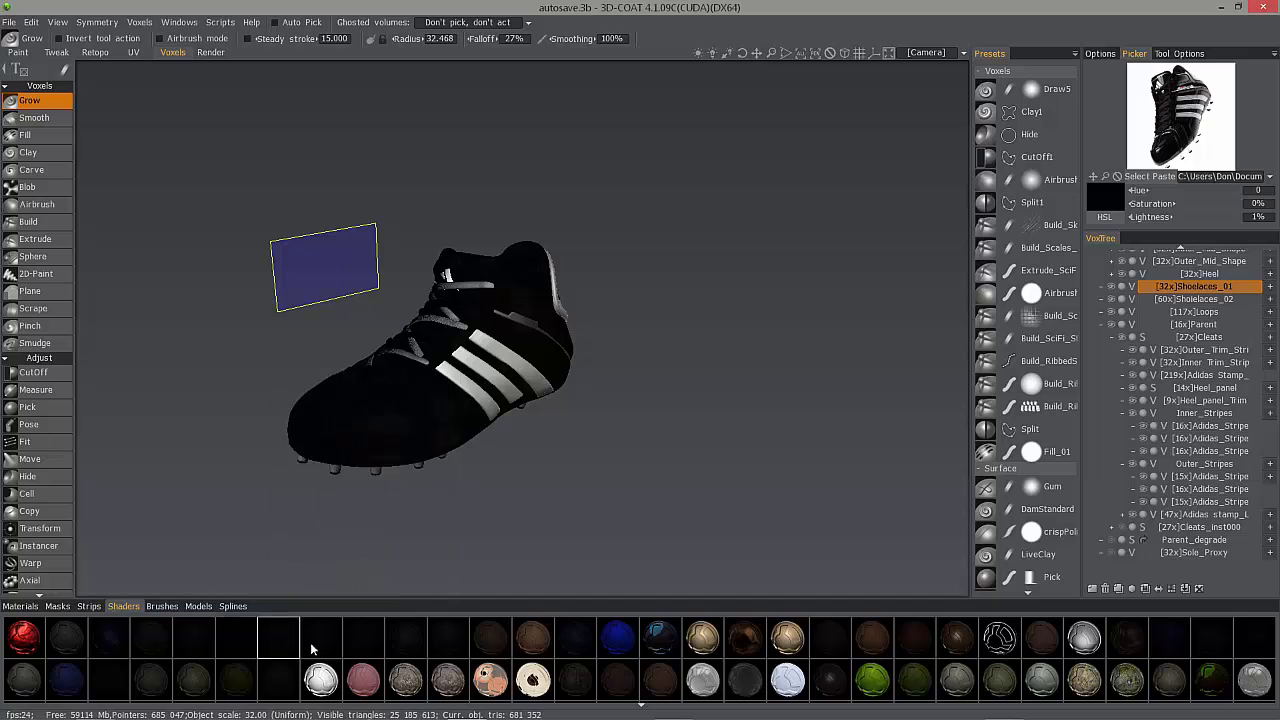
{"action": "left_click_drag", "start_coordinate": [392, 582], "coordinate": [740, 372]}
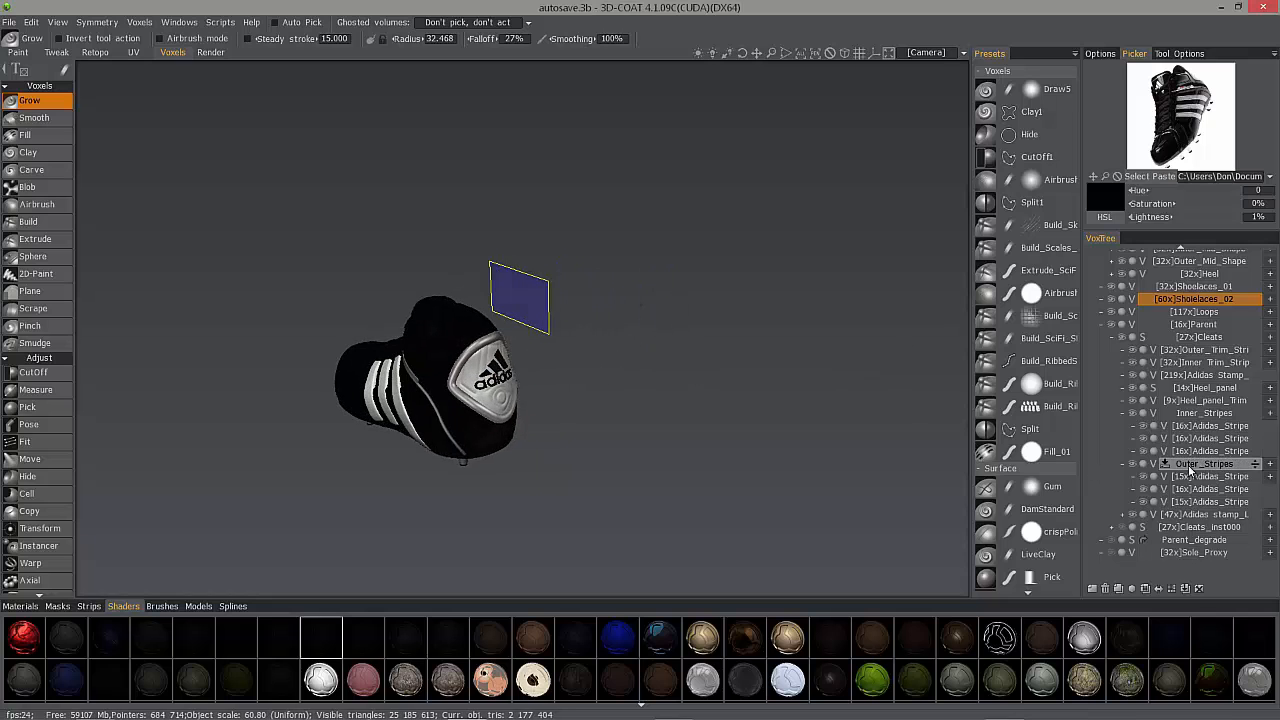
- Collapse the Outer_Stripes and Inner_Stripes branches, show the Cleats_inst000 instance, and return to the Retopo room
{"action": "scroll", "coordinate": [1198, 448], "scroll_direction": "up", "scroll_amount": 3}
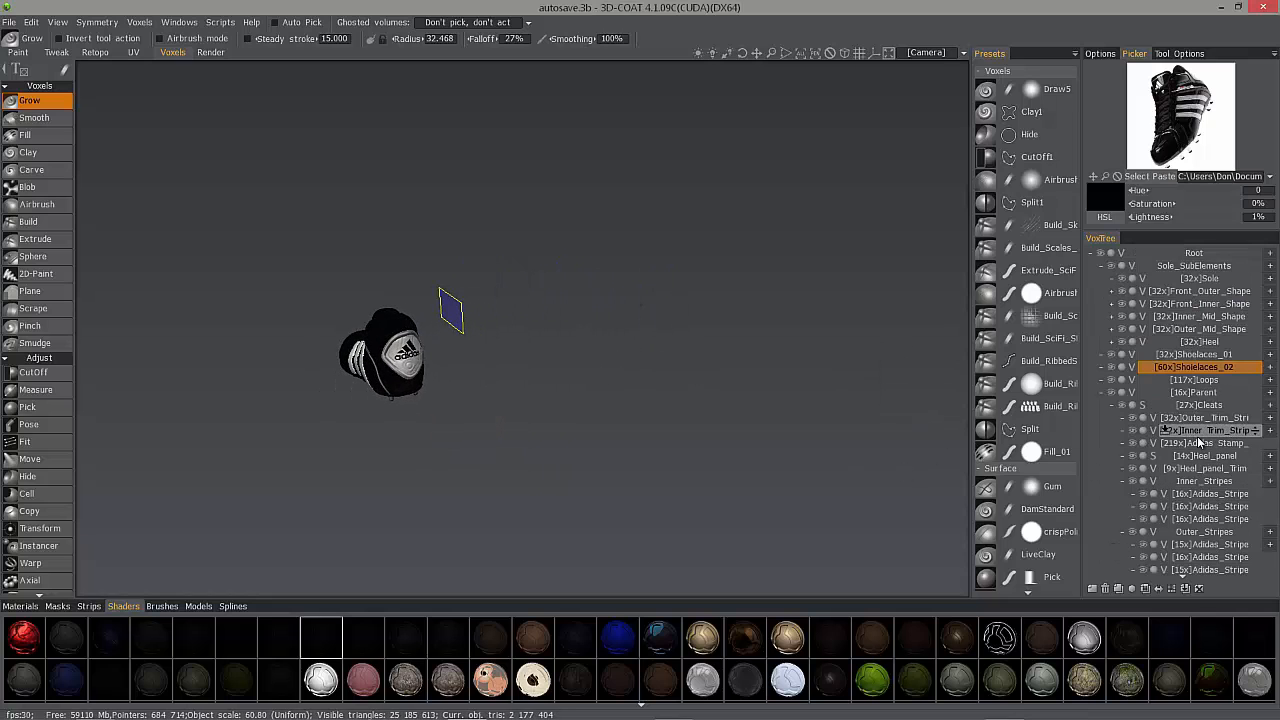
{"action": "left_click", "coordinate": [1123, 532]}
{"action": "left_click", "coordinate": [1123, 481]}
{"action": "left_click", "coordinate": [1127, 522]}
{"action": "left_click_drag", "start_coordinate": [560, 320], "coordinate": [211, 128]}
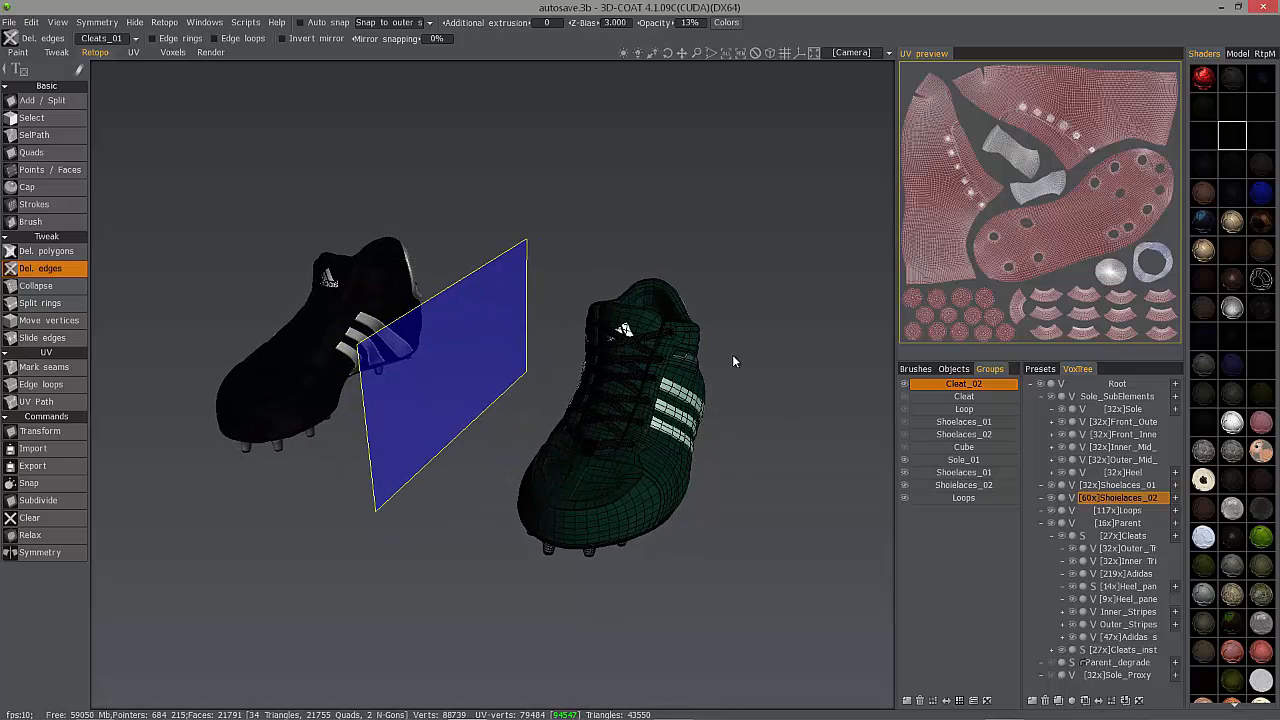
- Mirror the Cleat_02 retopo group across the symmetry plane and make Sole_01 the active group
{"action": "left_click_drag", "start_coordinate": [732, 361], "coordinate": [958, 388]}
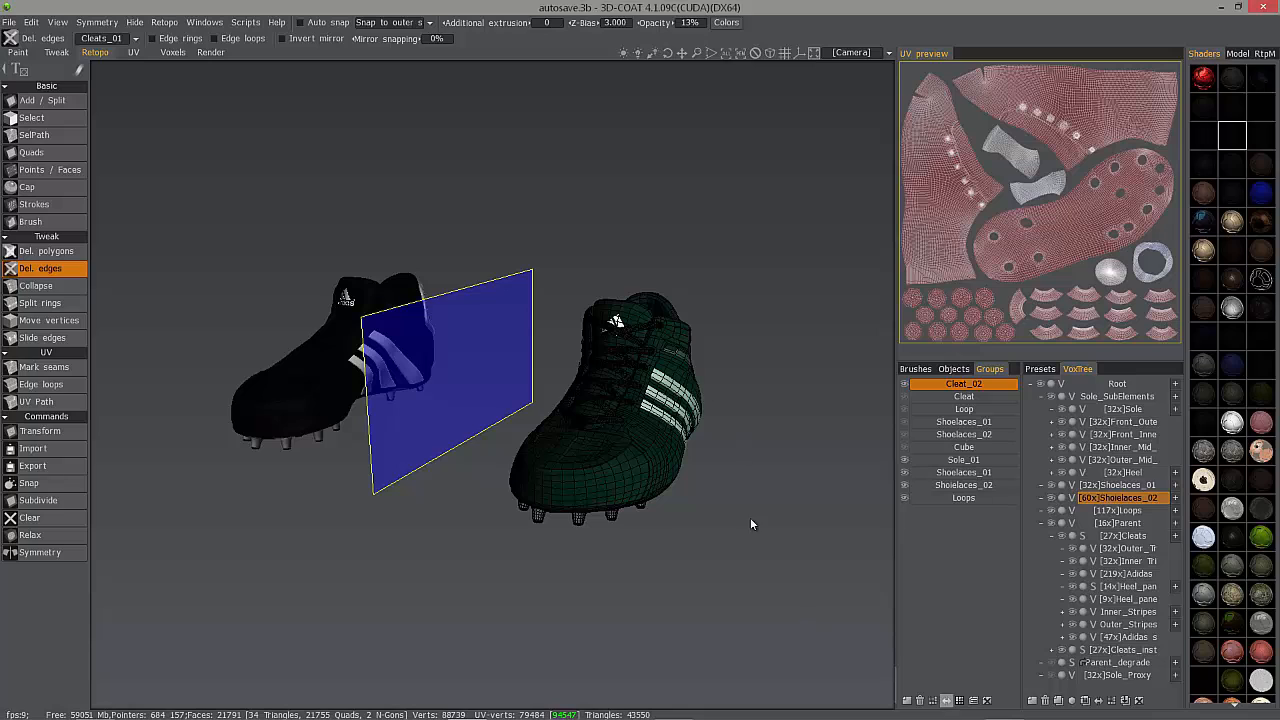
{"action": "left_click_drag", "start_coordinate": [255, 335], "coordinate": [840, 385]}
{"action": "left_click", "coordinate": [963, 459]}
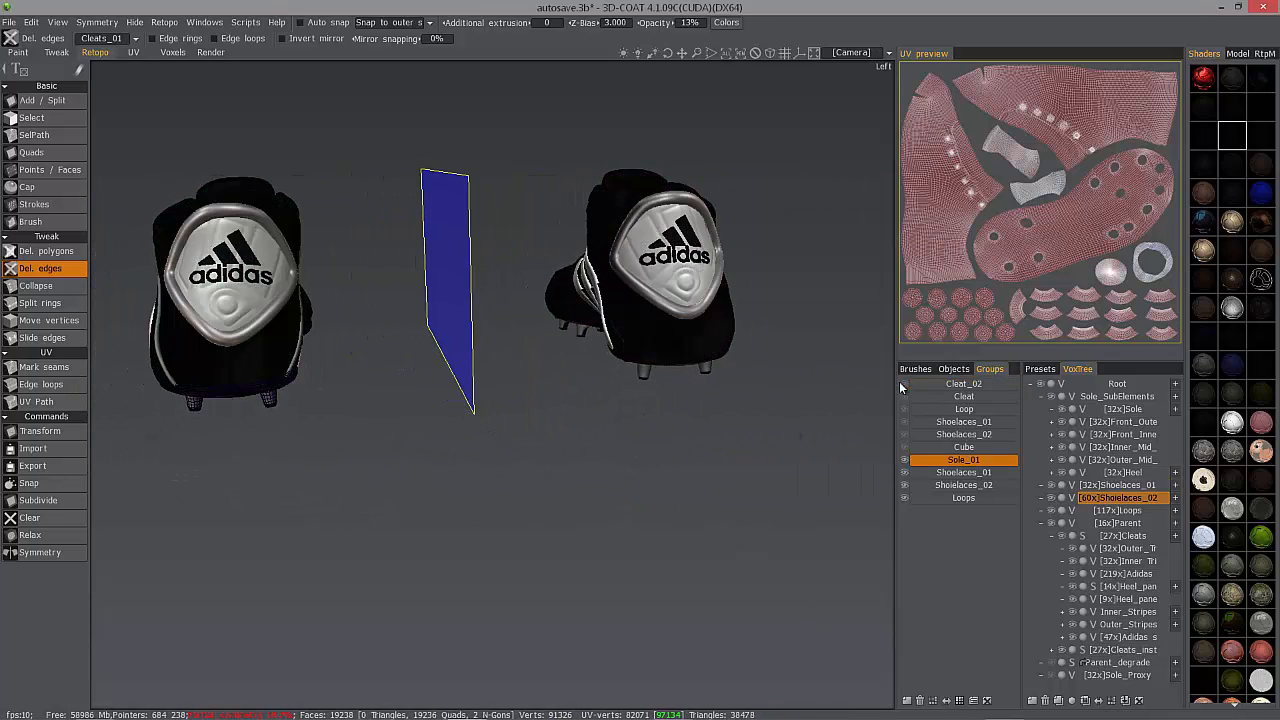
- Hide the Parent volume and the finished retopo groups while mirroring the remaining sole, shoelace and loop groups onto the second cleat
{"action": "left_click", "coordinate": [1050, 524]}
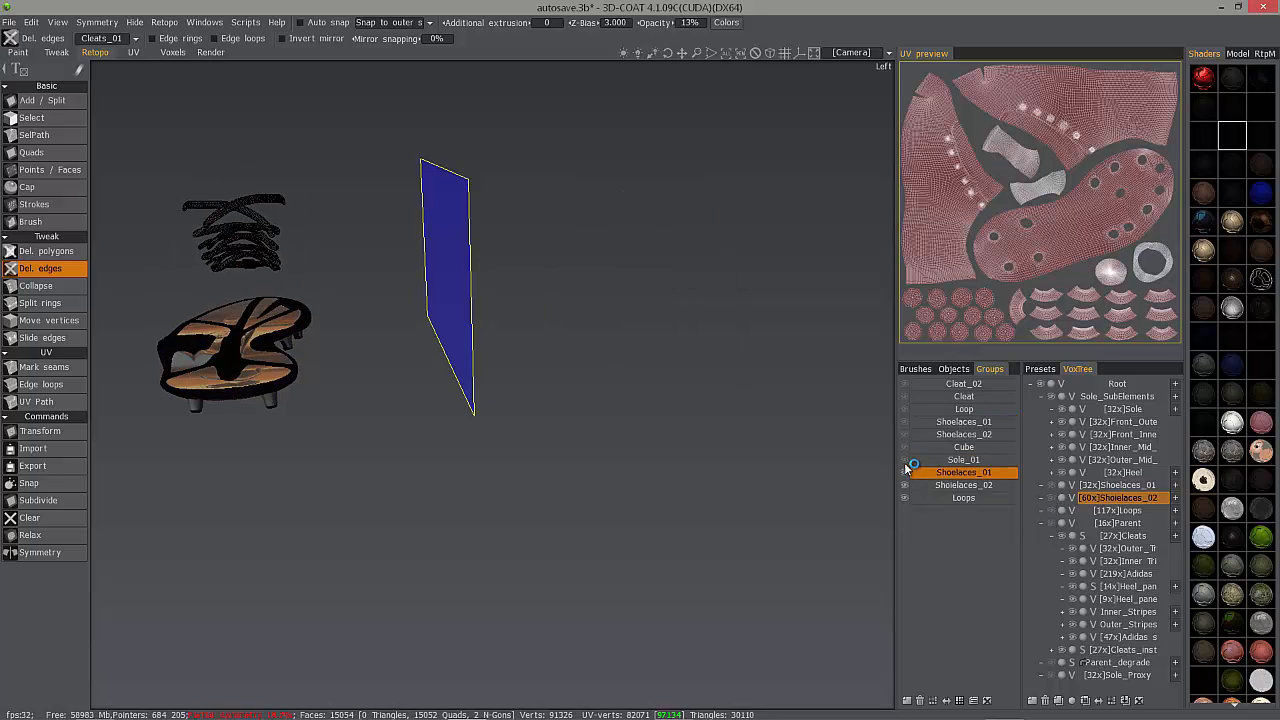
{"action": "left_click", "coordinate": [904, 485]}
{"action": "left_click_drag", "start_coordinate": [880, 495], "coordinate": [966, 541]}
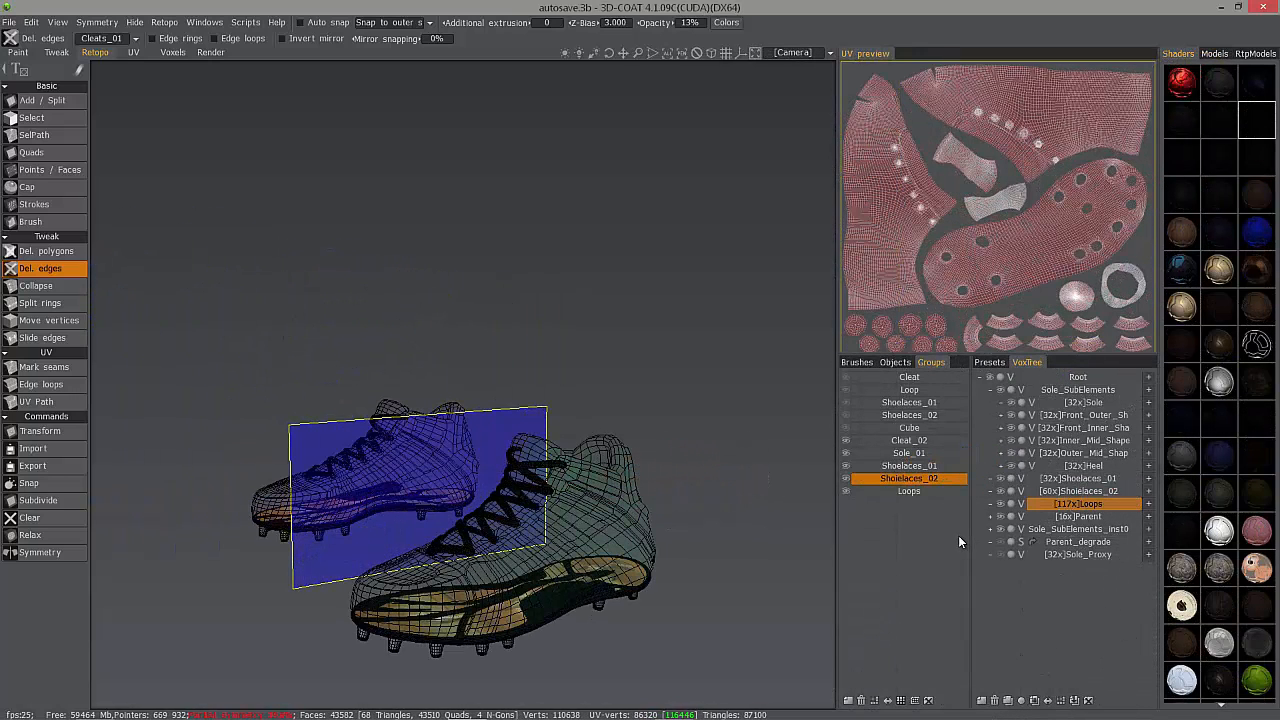
- Show the Parent volume and the Cleats_inst000 instance beneath both retopologized cleats
{"action": "left_click", "coordinate": [992, 528]}
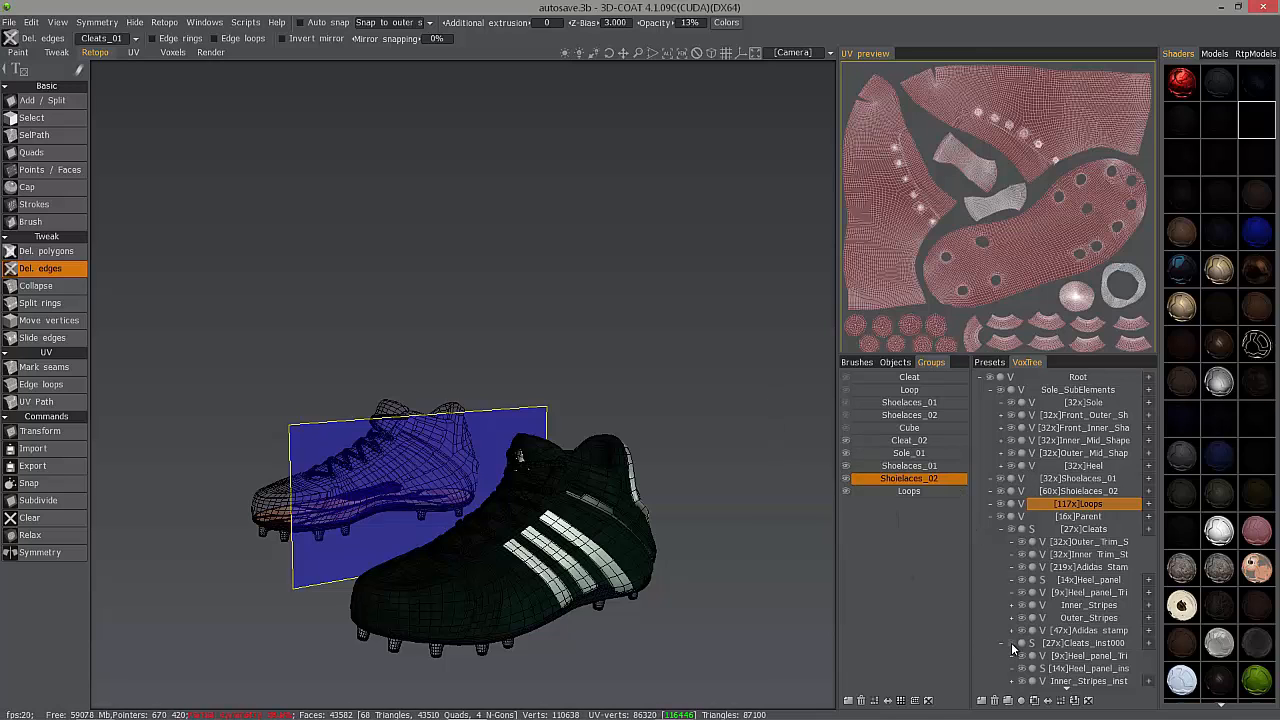
{"action": "mouse_move", "coordinate": [288, 380]}
{"action": "left_mouse_down"}
{"action": "mouse_move", "coordinate": [416, 461]}
{"action": "mouse_move", "coordinate": [393, 427]}
{"action": "mouse_move", "coordinate": [412, 452]}
{"action": "mouse_move", "coordinate": [294, 420]}
{"action": "mouse_move", "coordinate": [432, 443]}
{"action": "mouse_move", "coordinate": [300, 403]}
{"action": "mouse_move", "coordinate": [377, 460]}
{"action": "mouse_move", "coordinate": [410, 521]}
{"action": "mouse_move", "coordinate": [348, 539]}
{"action": "mouse_move", "coordinate": [298, 358]}
{"action": "left_mouse_up"}
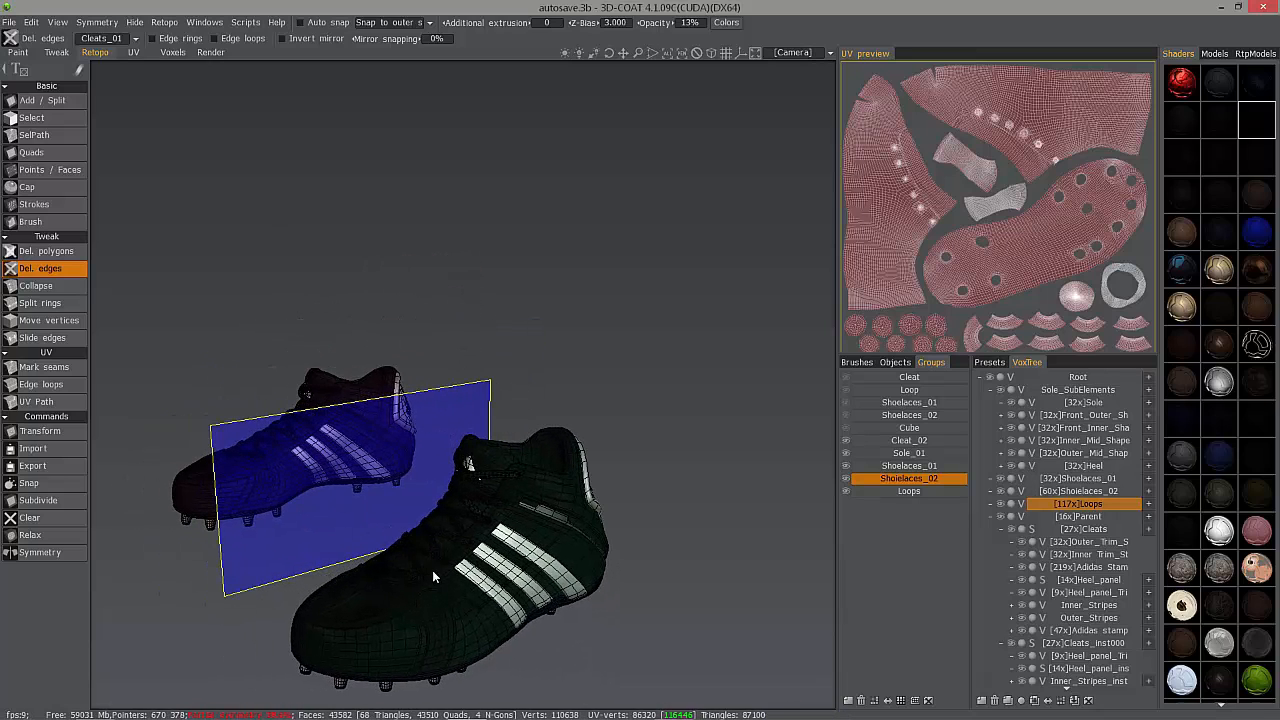